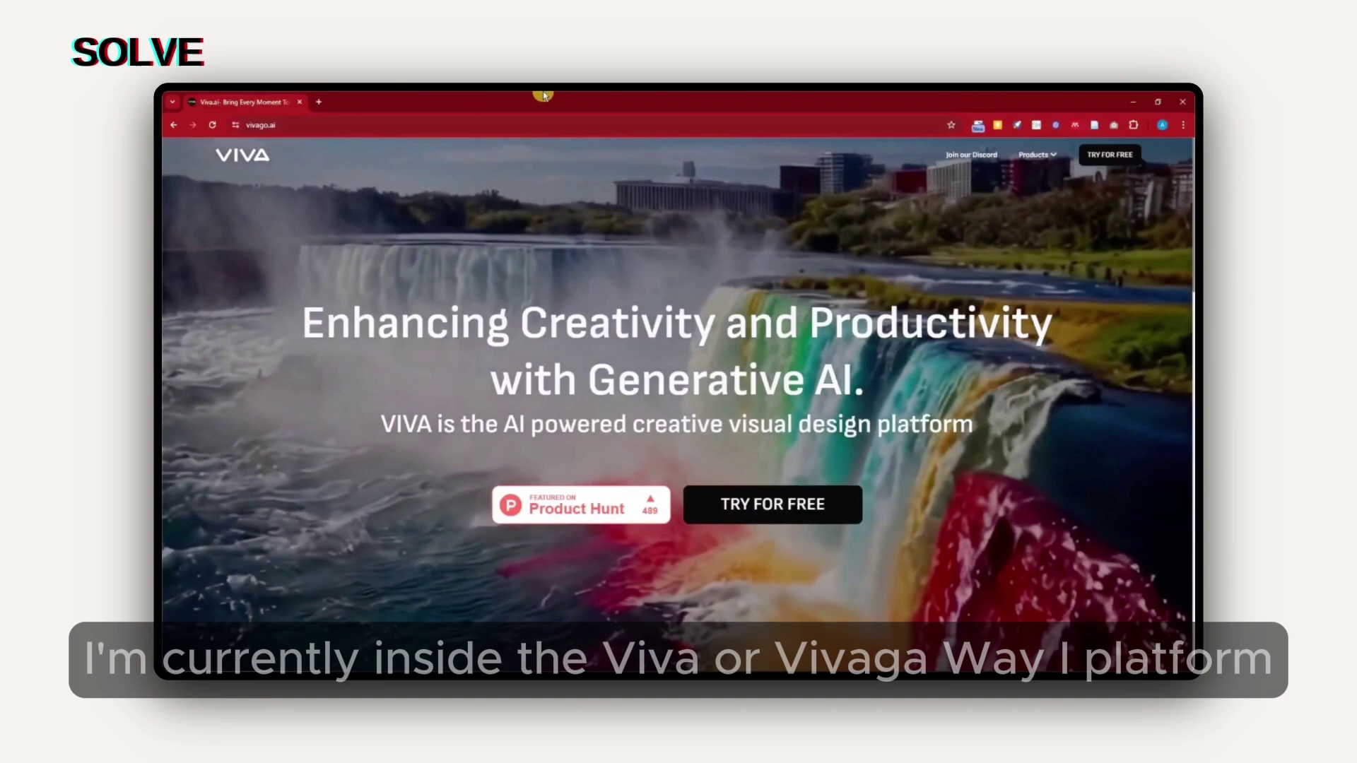
# Scroll through the homepage's generation feature sections and back to the top
pyautogui.scroll(-3, 638, 343)
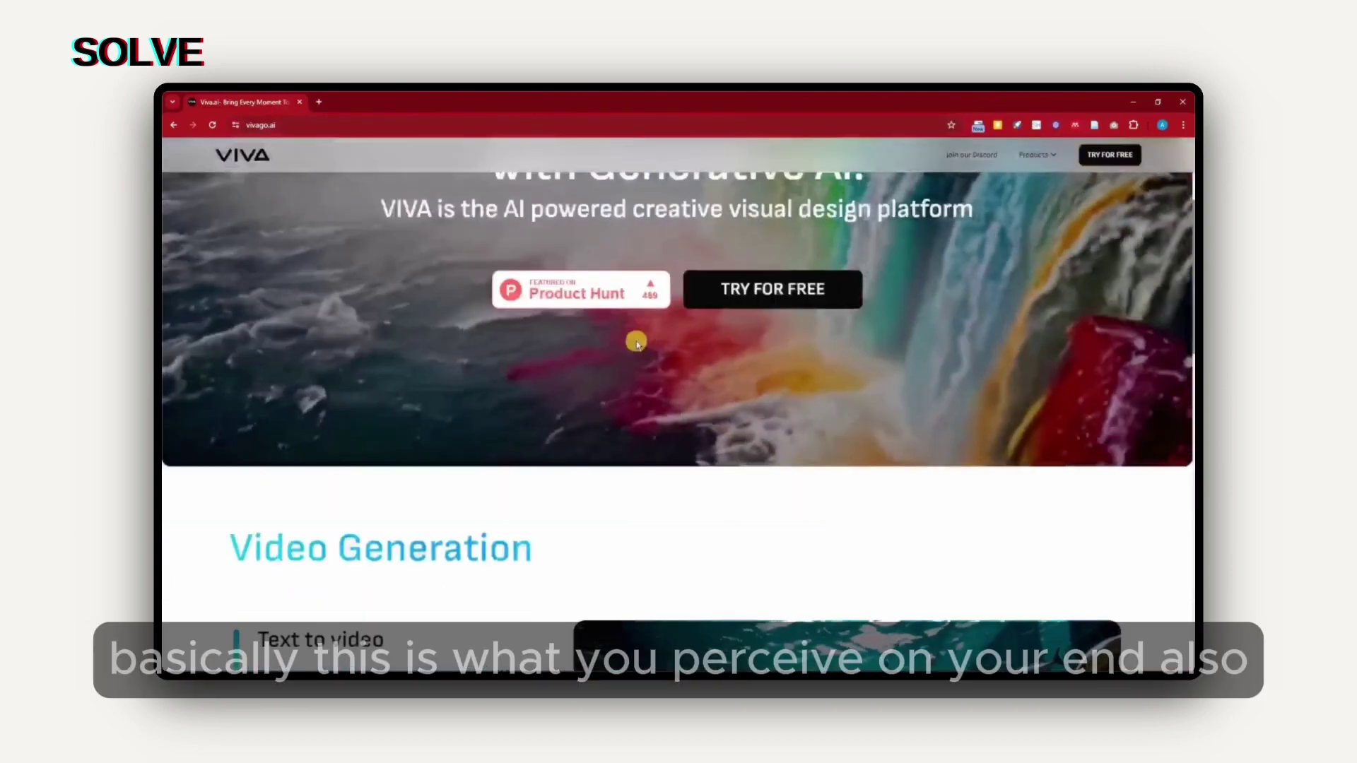
pyautogui.scroll(-2, 609, 403)
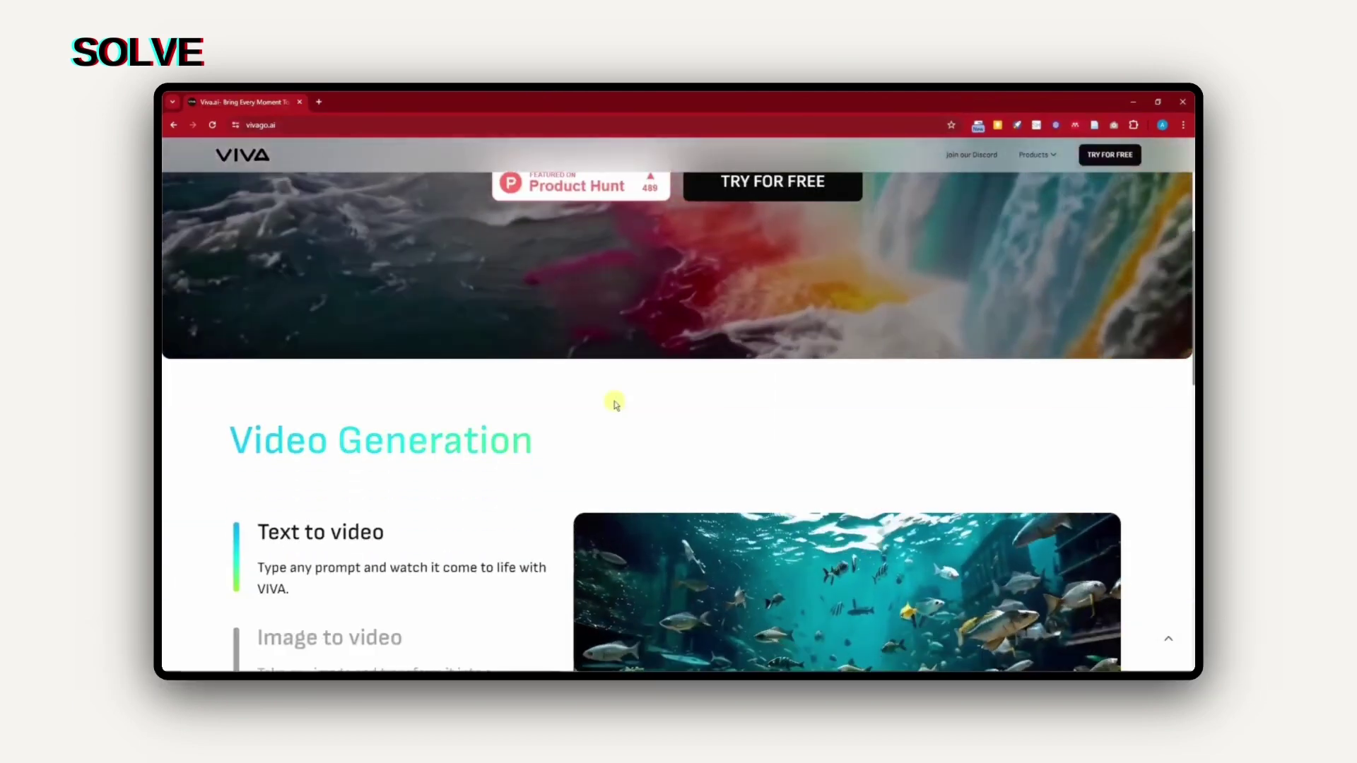
pyautogui.scroll(5, 611, 401)
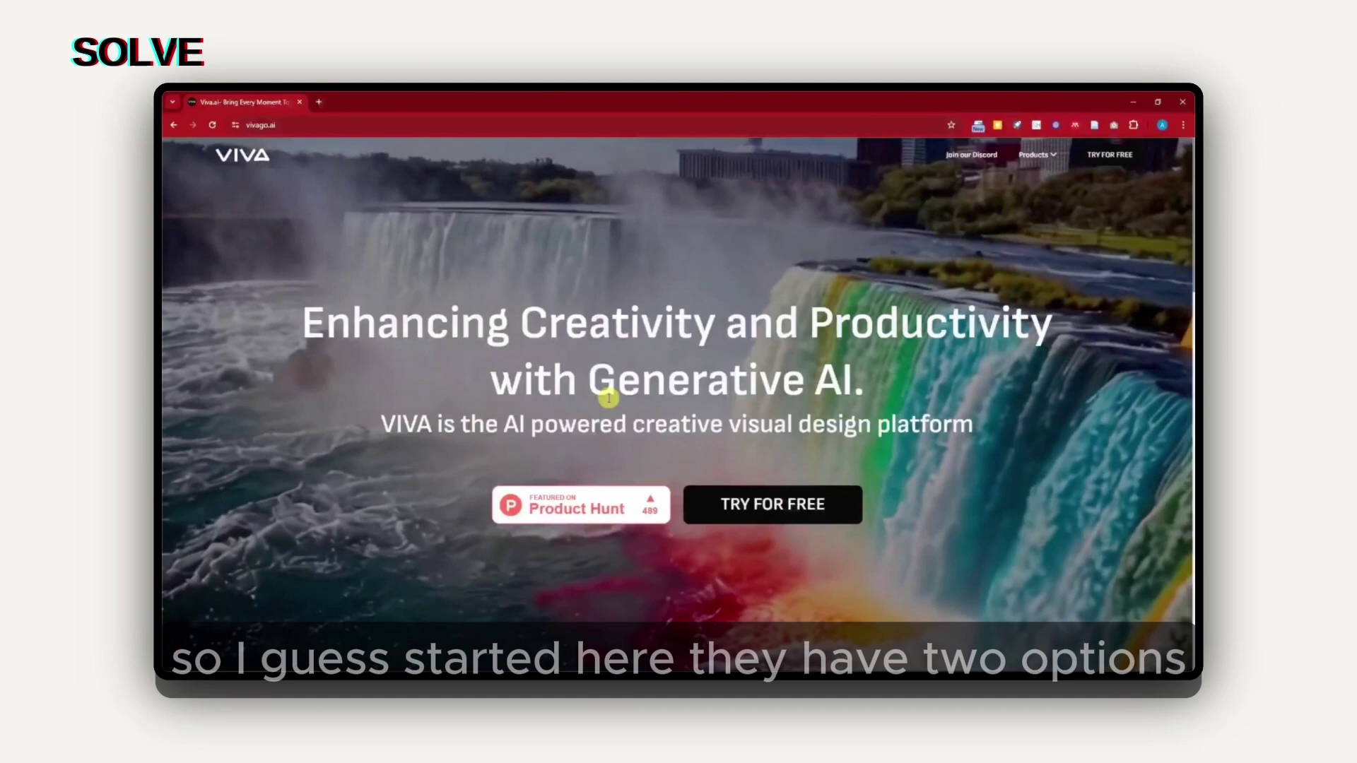
pyautogui.scroll(-2, 612, 404)
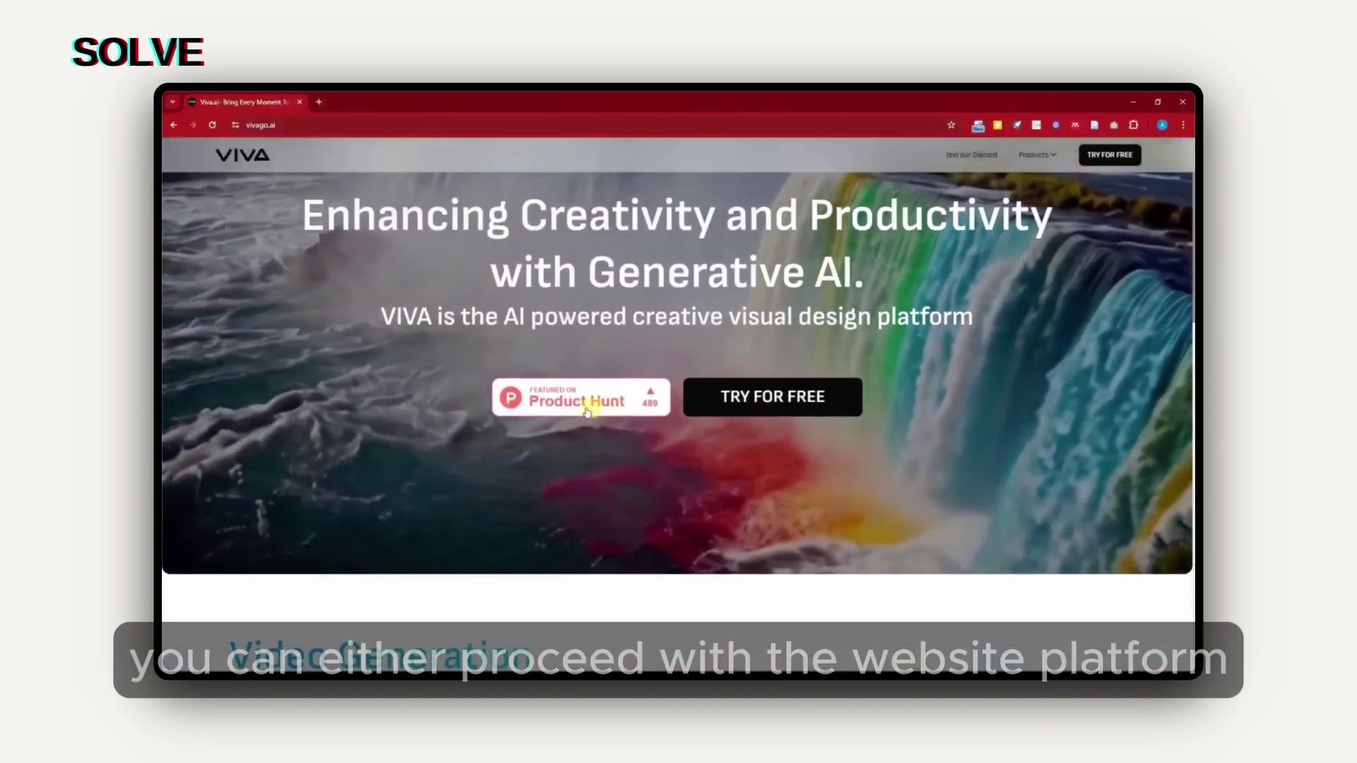
pyautogui.scroll(2, 860, 294)
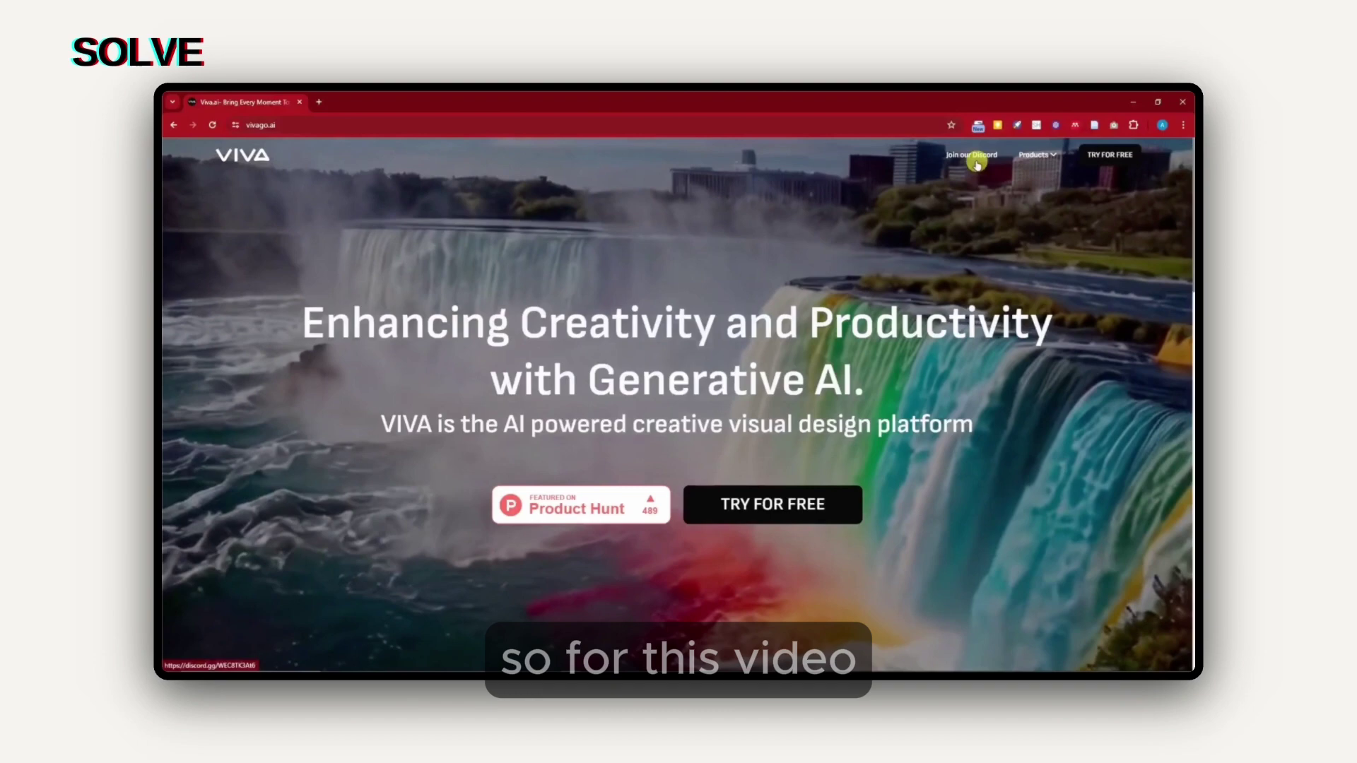
pyautogui.scroll(-8, 721, 443)
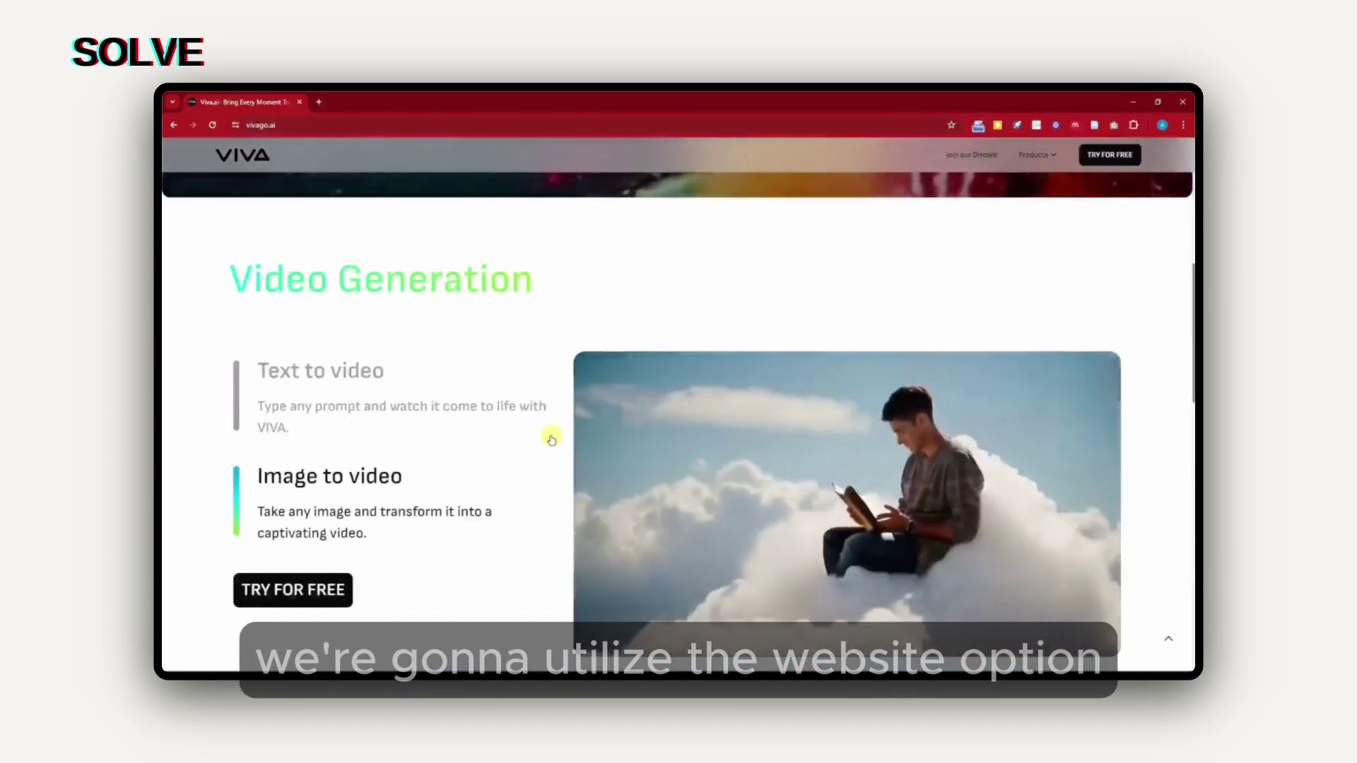
pyautogui.scroll(-1, 551, 443)
pyautogui.scroll(-5, 550, 442)
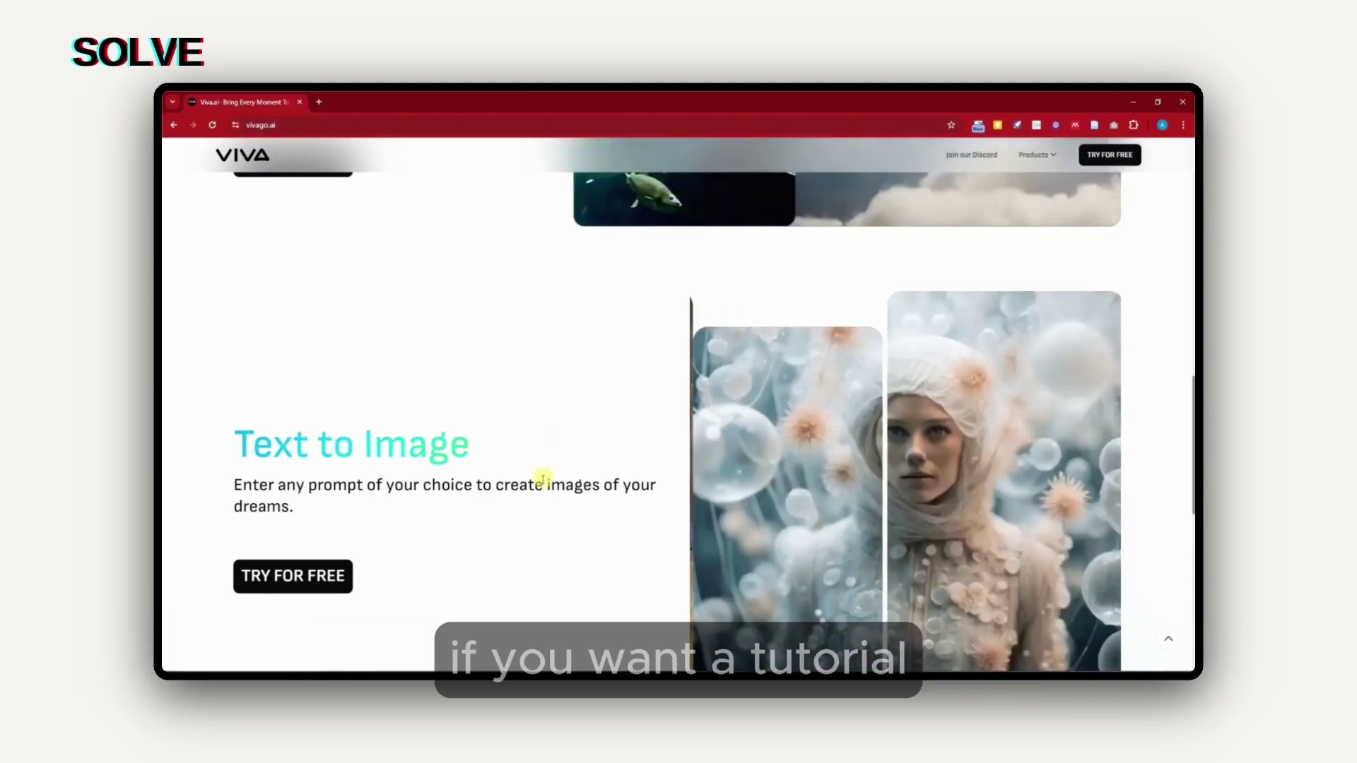
pyautogui.scroll(-3, 545, 470)
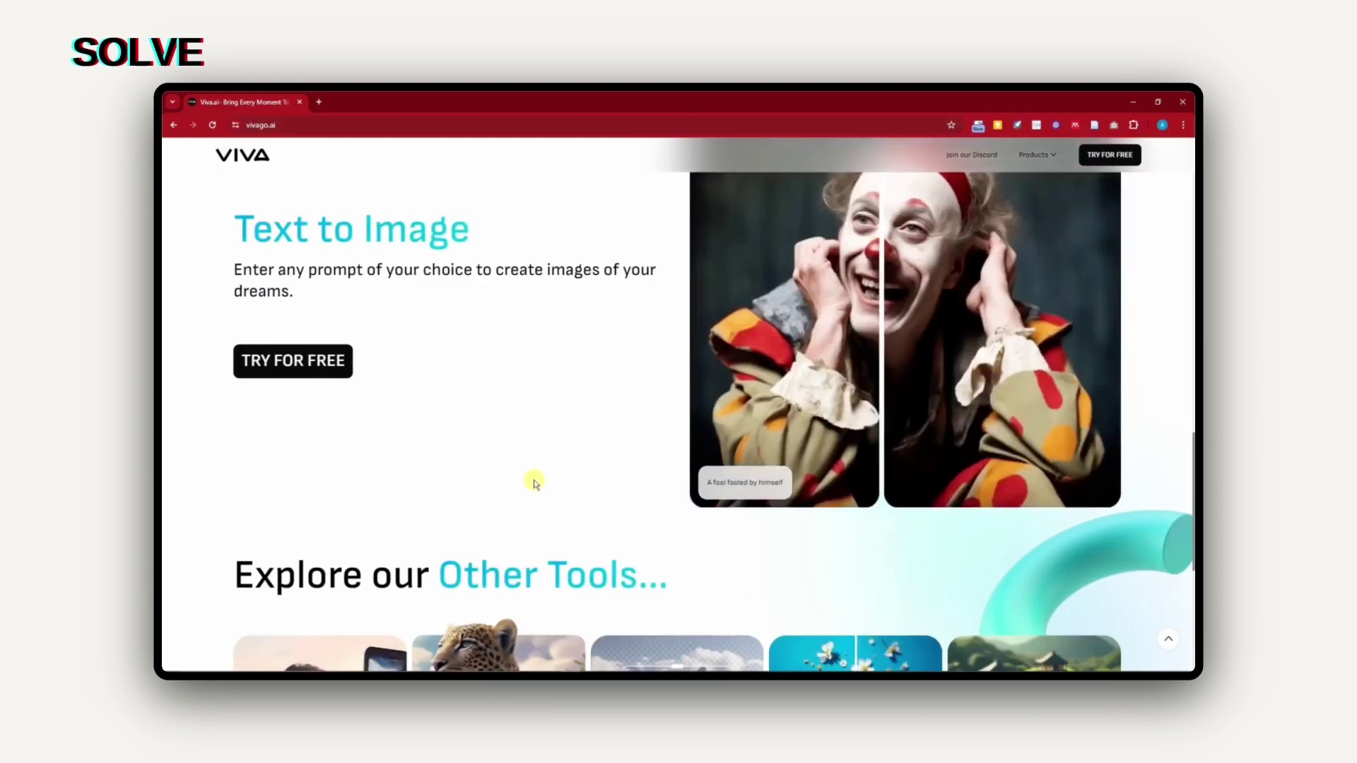
pyautogui.scroll(10, 534, 479)
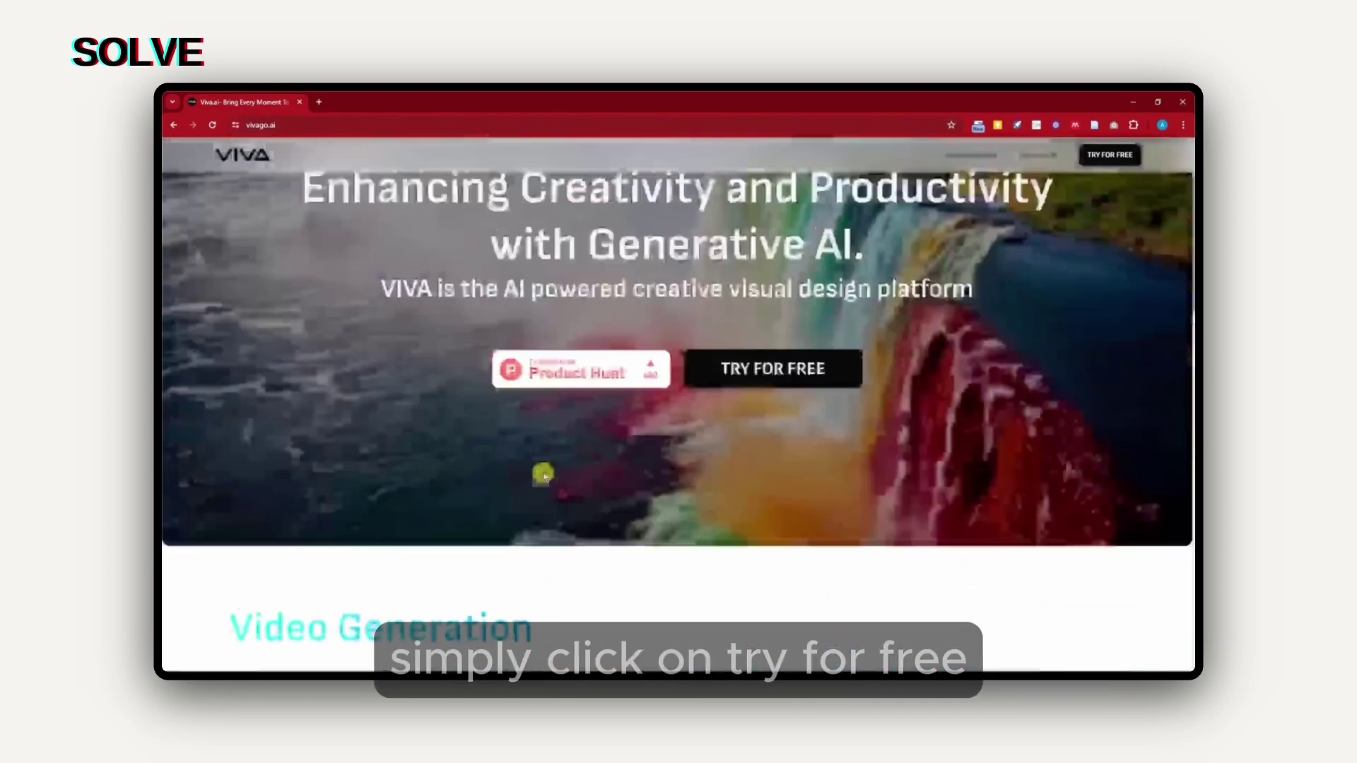
pyautogui.scroll(2, 545, 476)
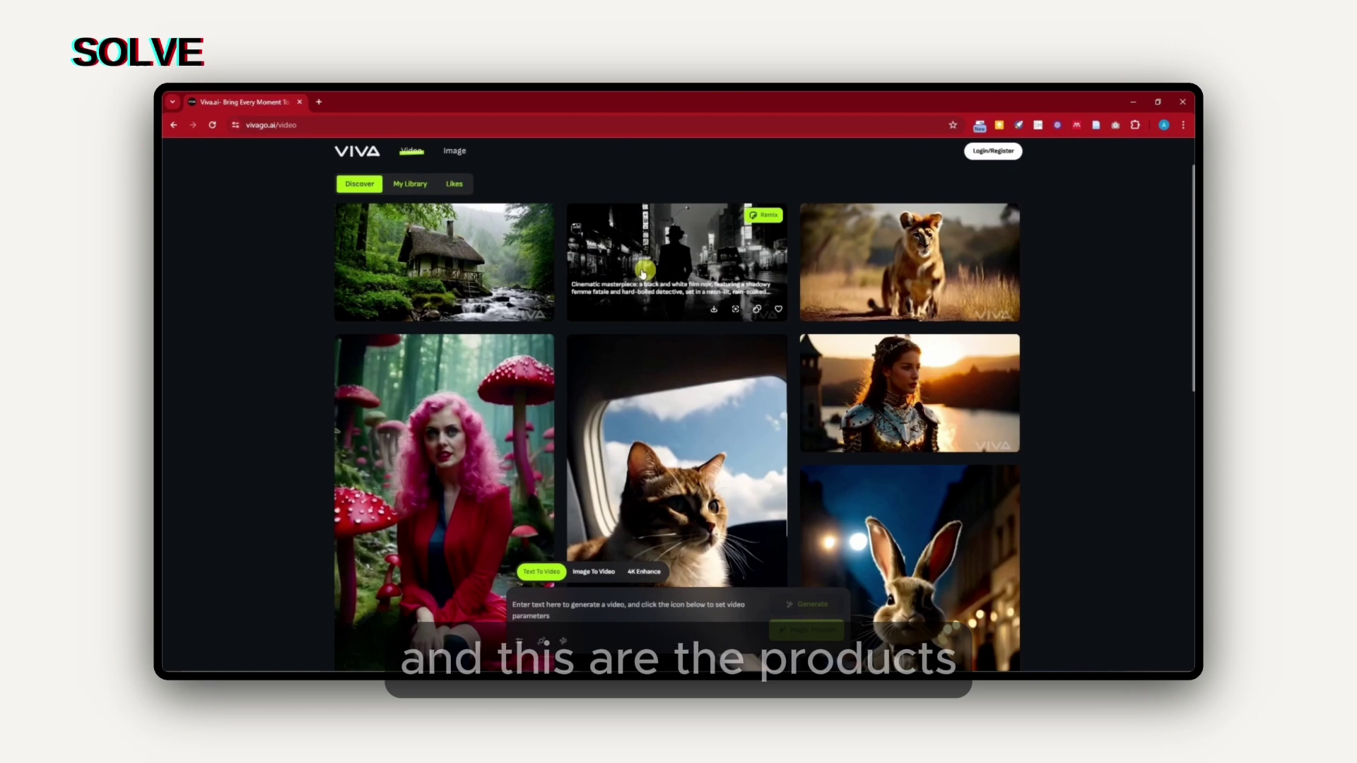
# Try the Image To Video and 4K Enhance modes, then return to Text To Video
pyautogui.moveTo(764, 278)
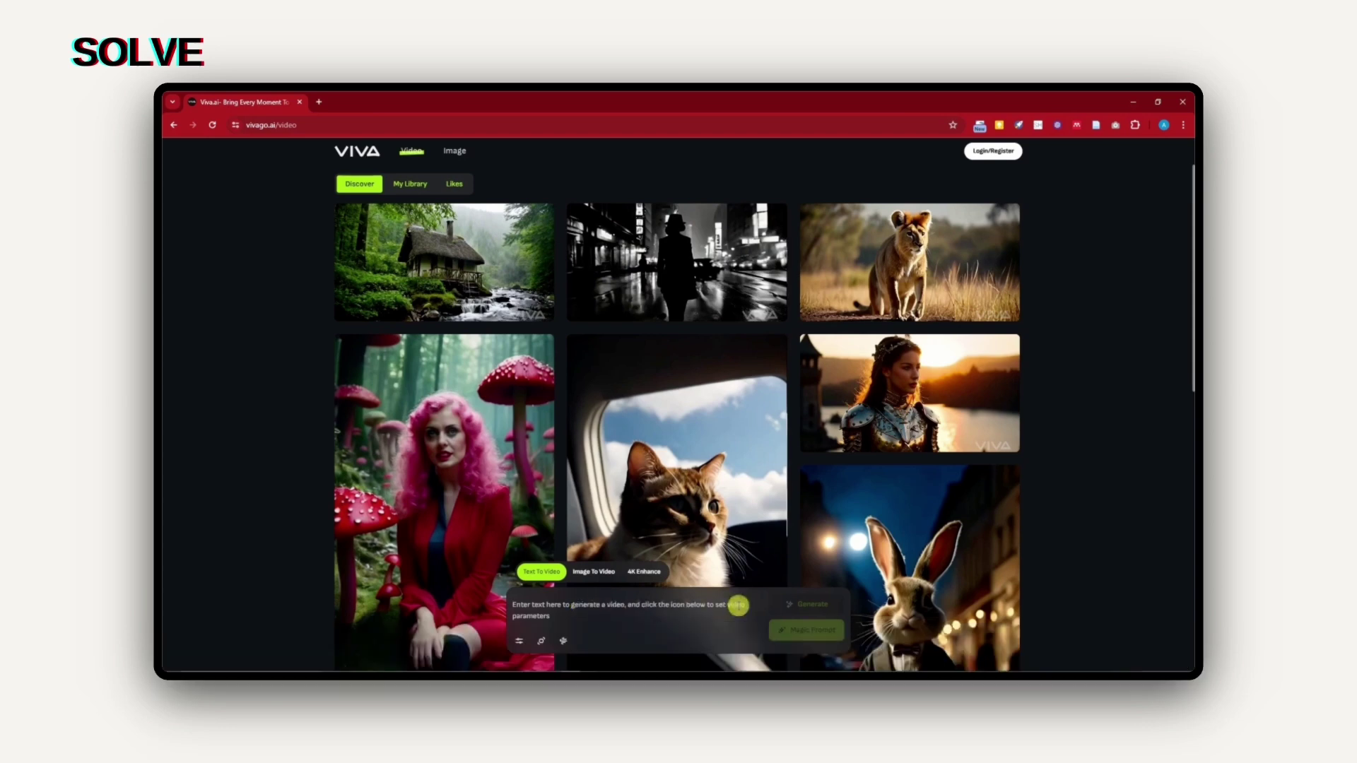
pyautogui.click(595, 578)
pyautogui.click(650, 578)
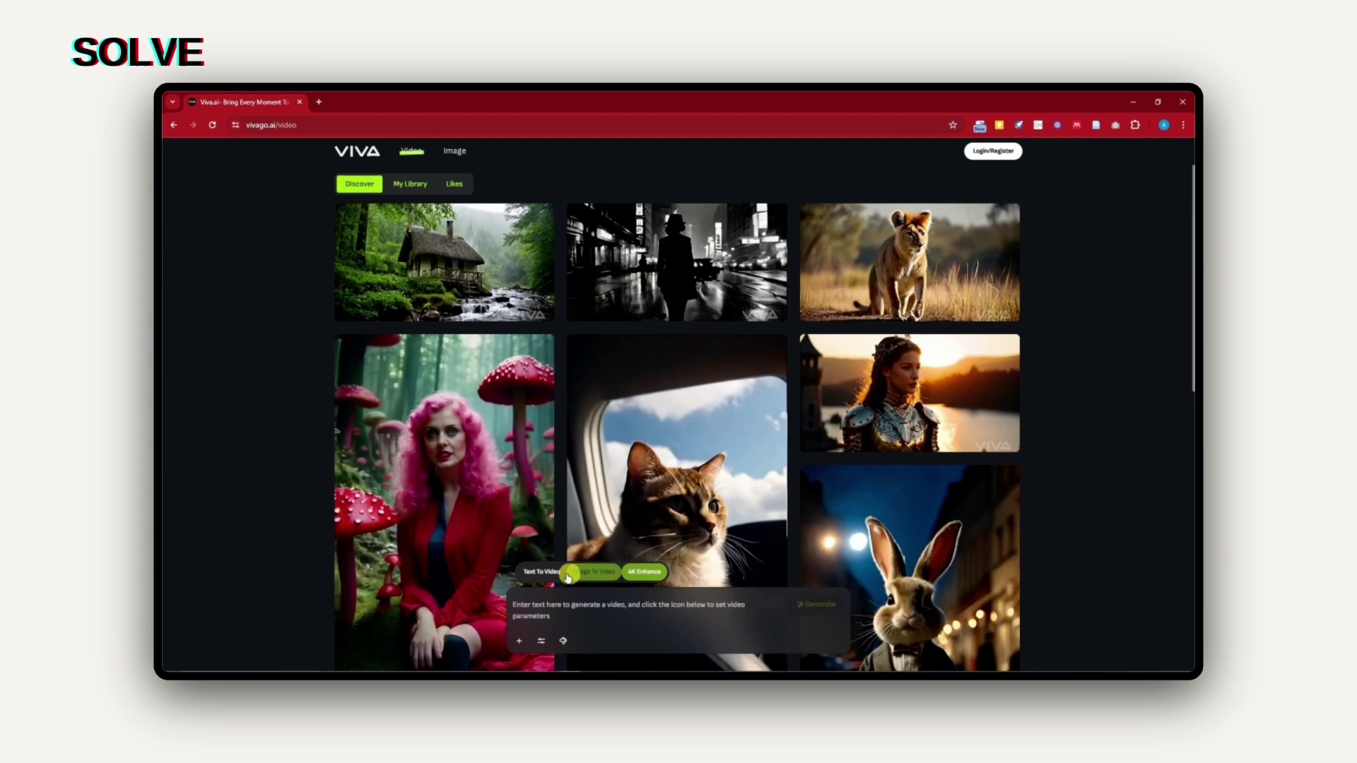
pyautogui.click(658, 631)
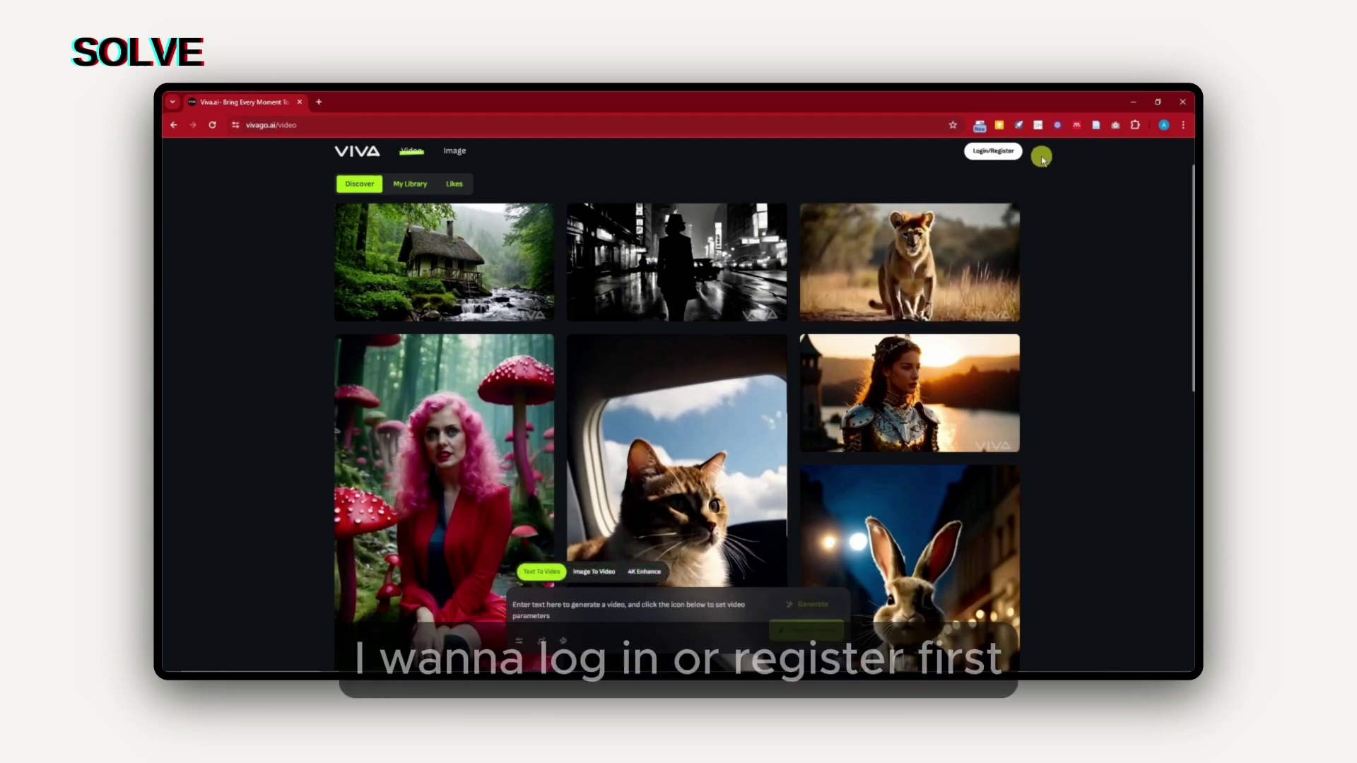
pyautogui.scroll(-6, 1032, 417)
pyautogui.scroll(6, 1049, 416)
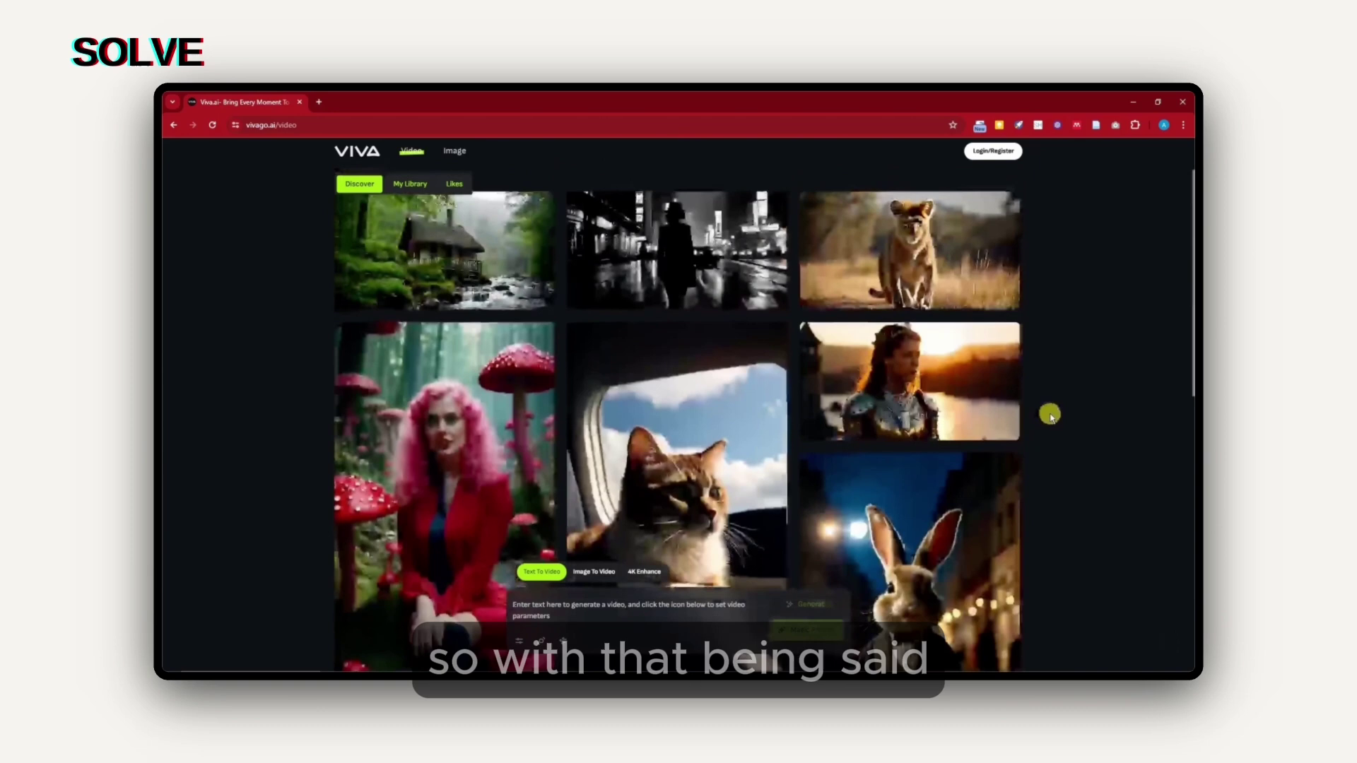
# Sign in to the Vivago AI account and check the profile menu
pyautogui.click(993, 152)
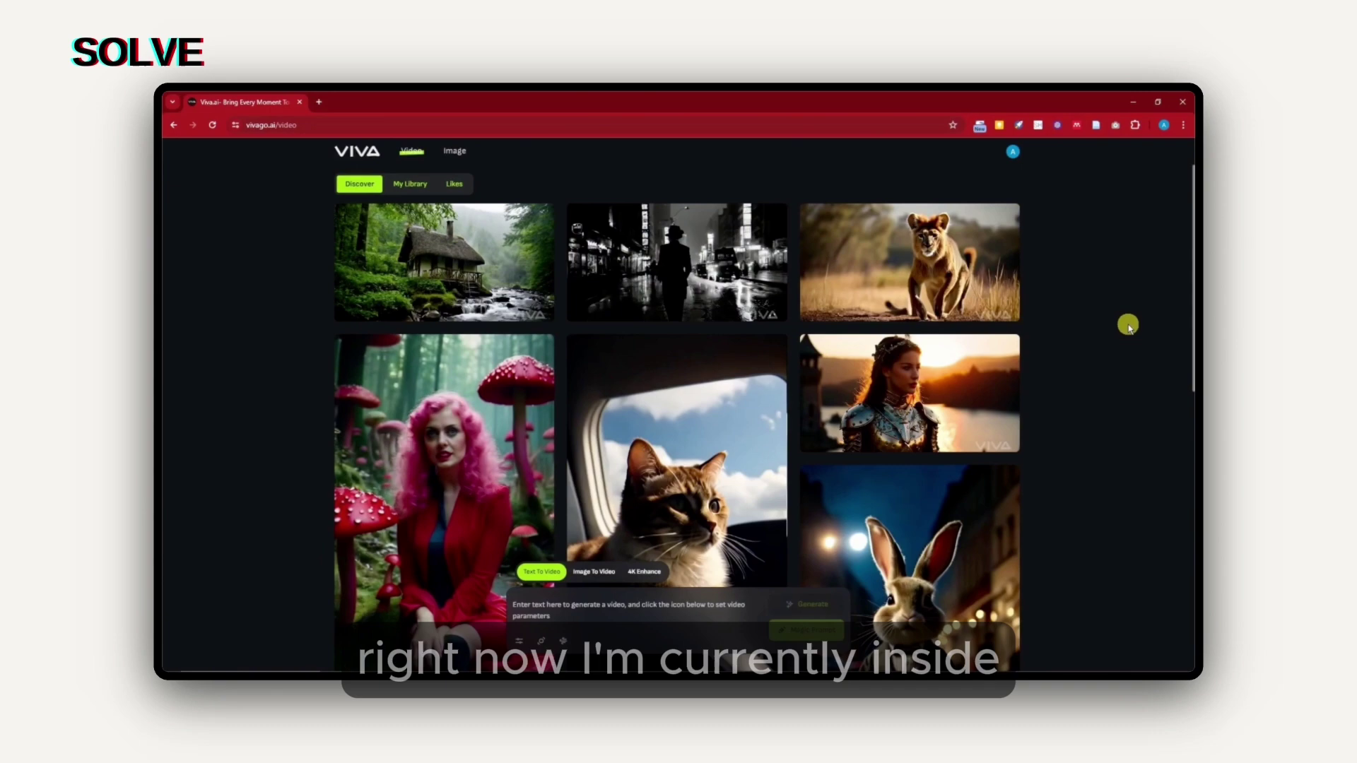
pyautogui.scroll(-5, 1127, 479)
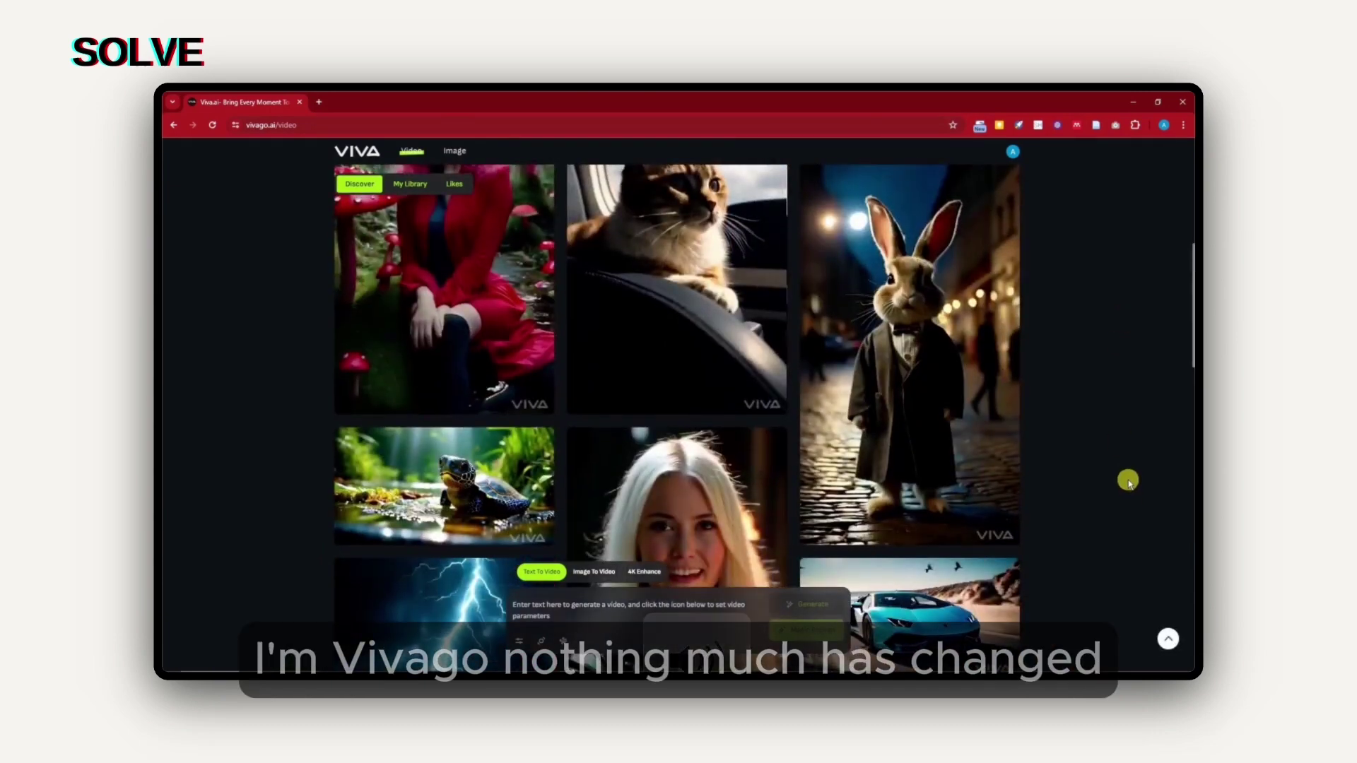
pyautogui.scroll(-3, 1128, 477)
pyautogui.scroll(8, 1129, 473)
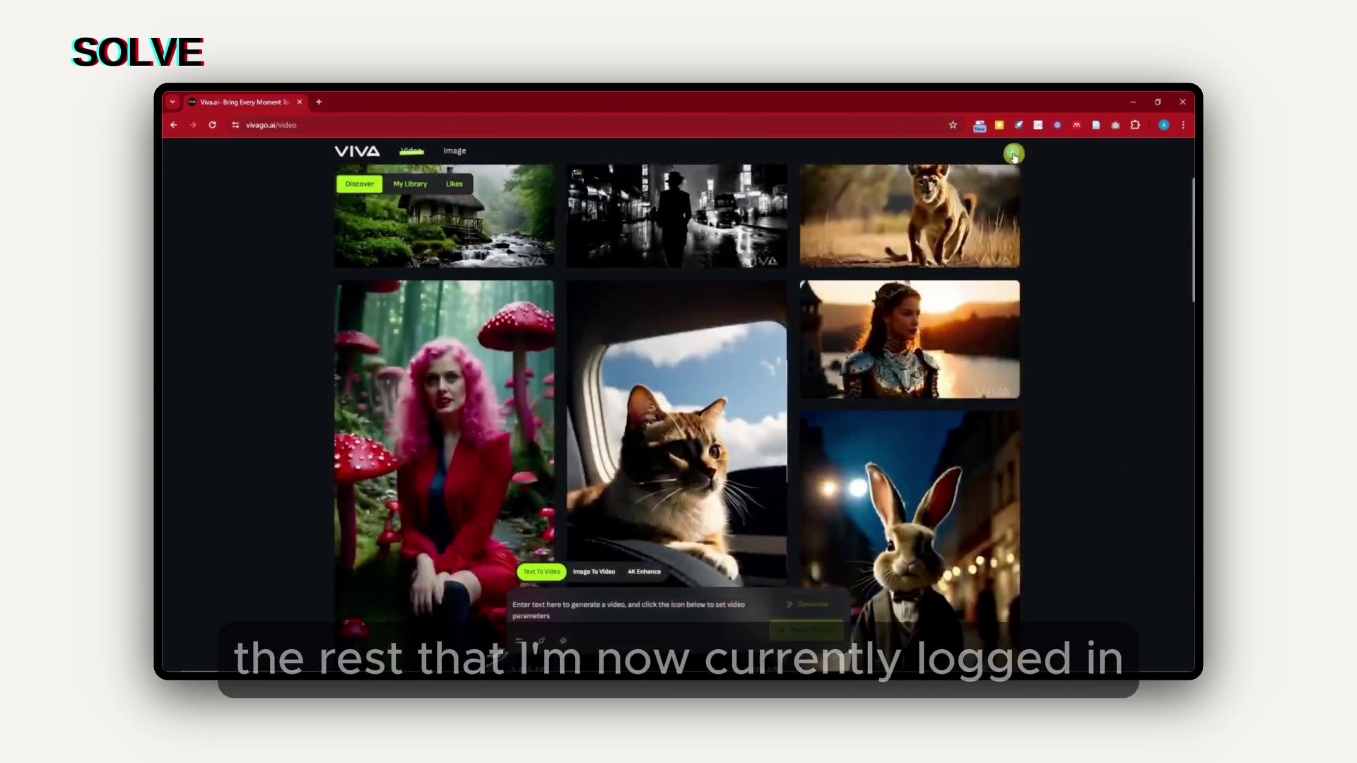
pyautogui.click(1014, 154)
pyautogui.click(1085, 191)
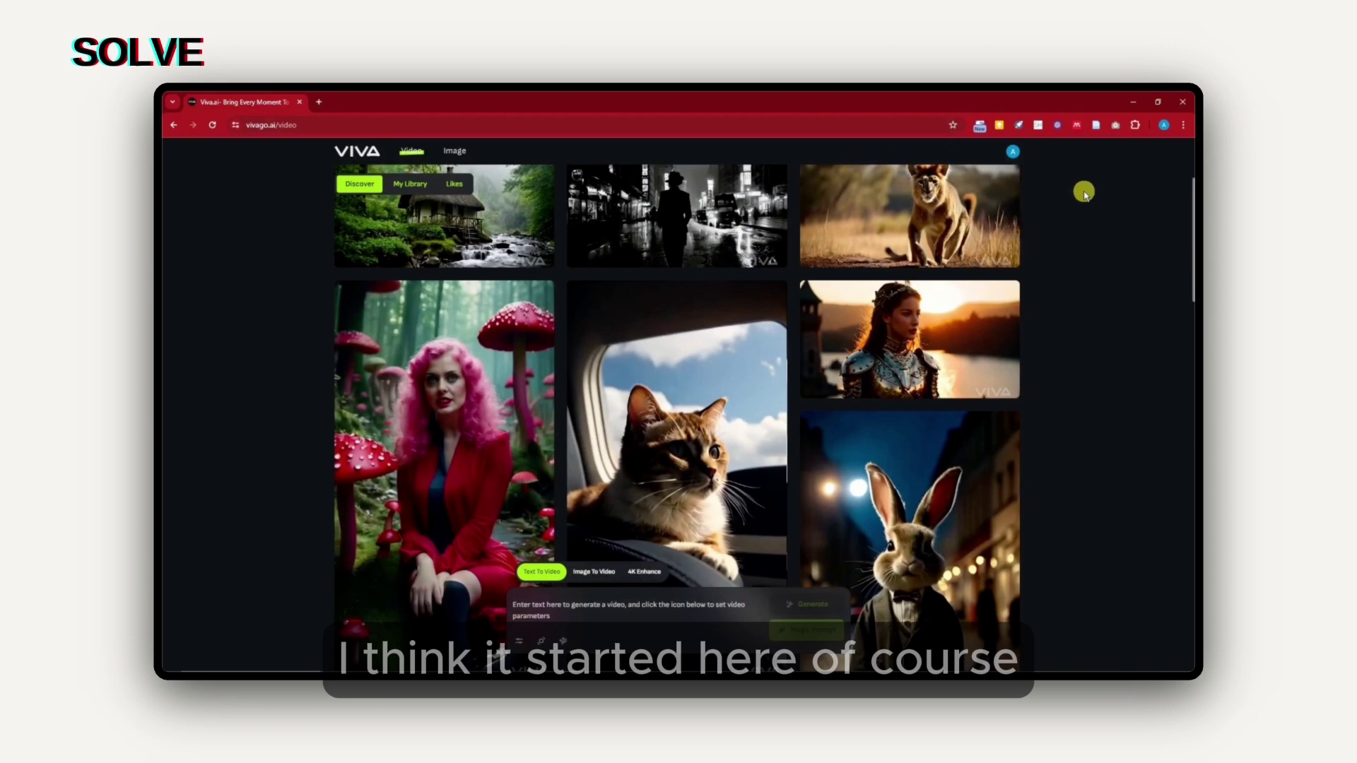
# Preview Image To Video and 4K Enhance again, then go to the Image gallery
pyautogui.click(594, 574)
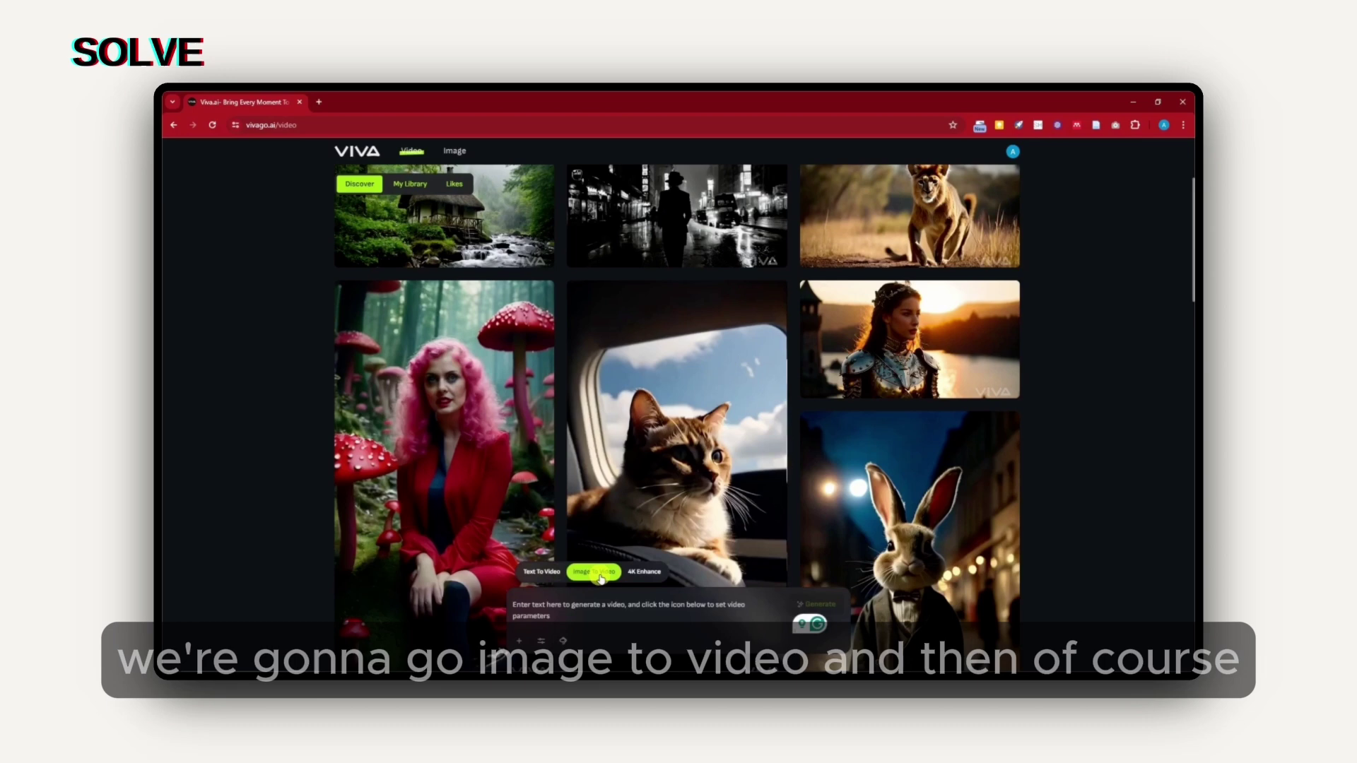
pyautogui.click(644, 572)
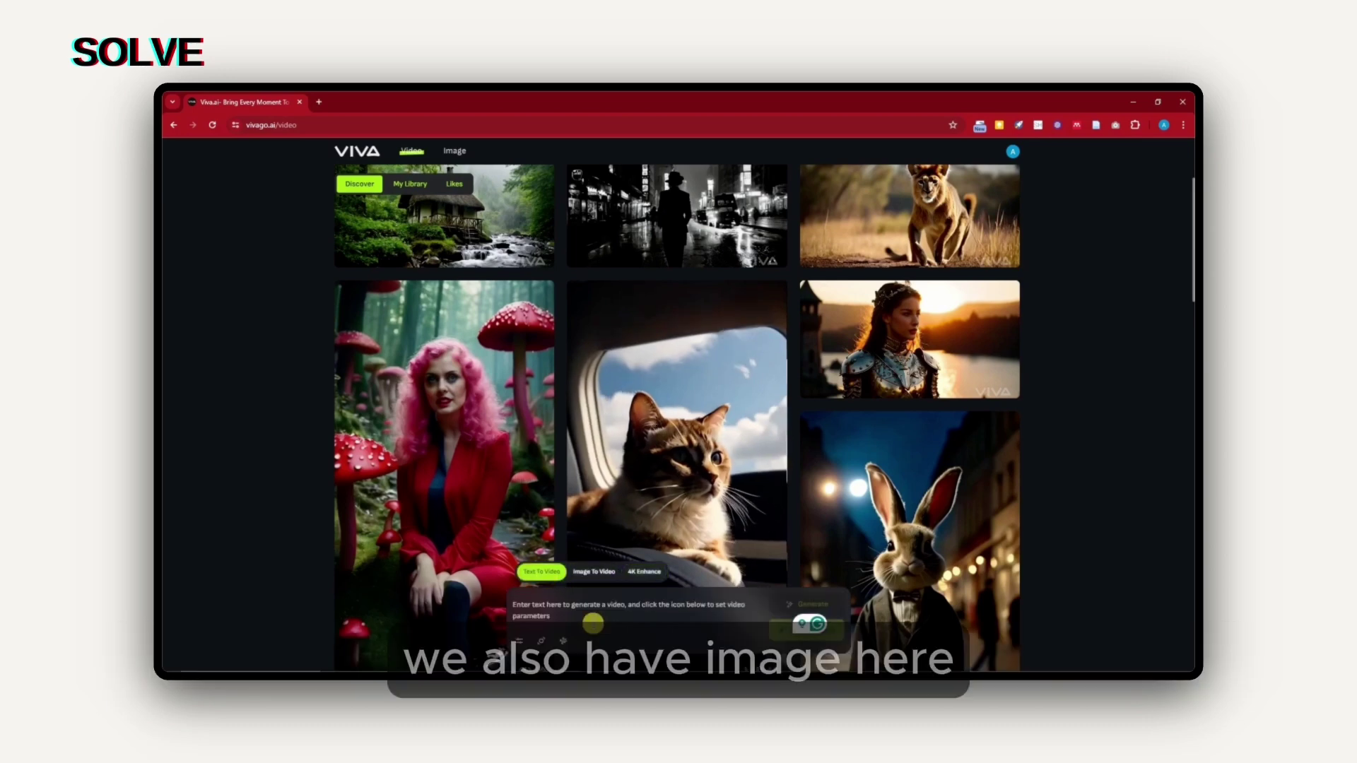
pyautogui.click(458, 152)
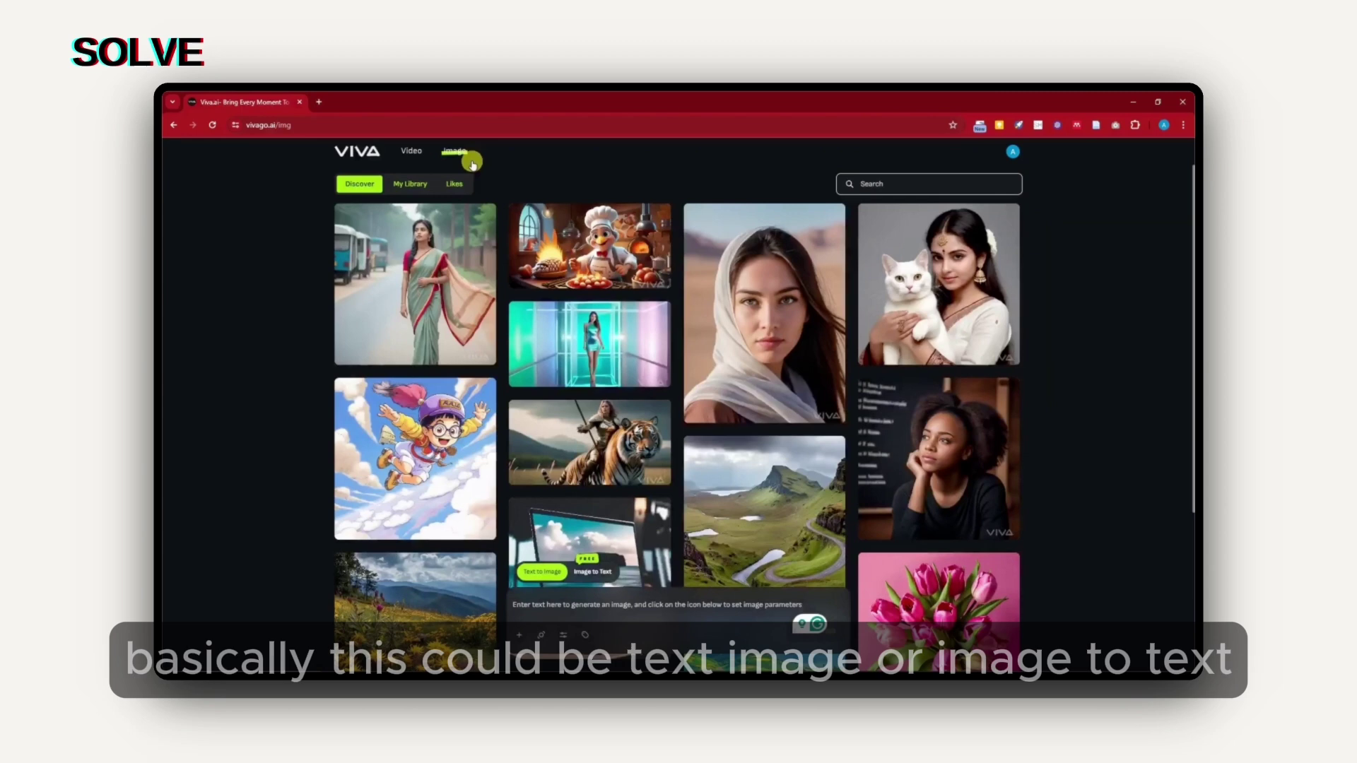
# Toggle between Image to Text and Text to Image modes and reload the image gallery
pyautogui.click(603, 576)
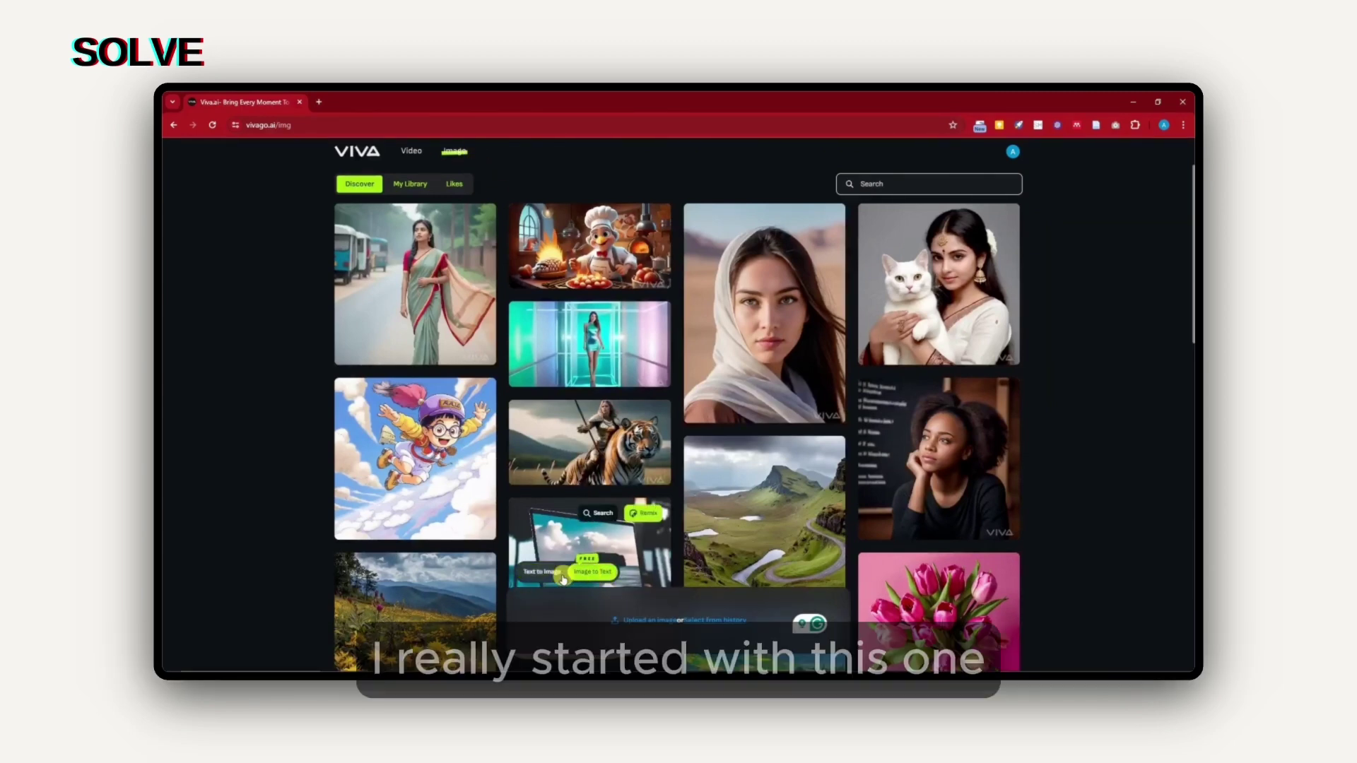
pyautogui.click(537, 577)
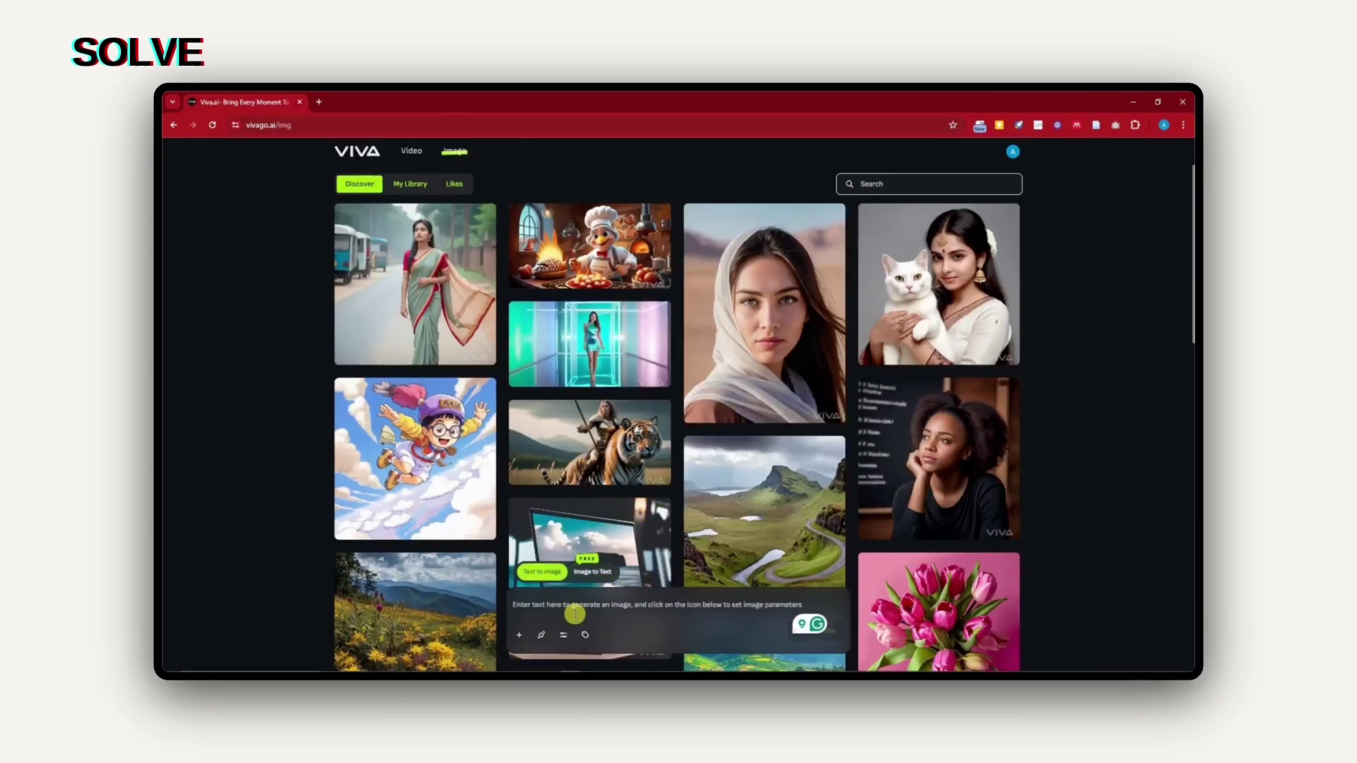
pyautogui.click(454, 153)
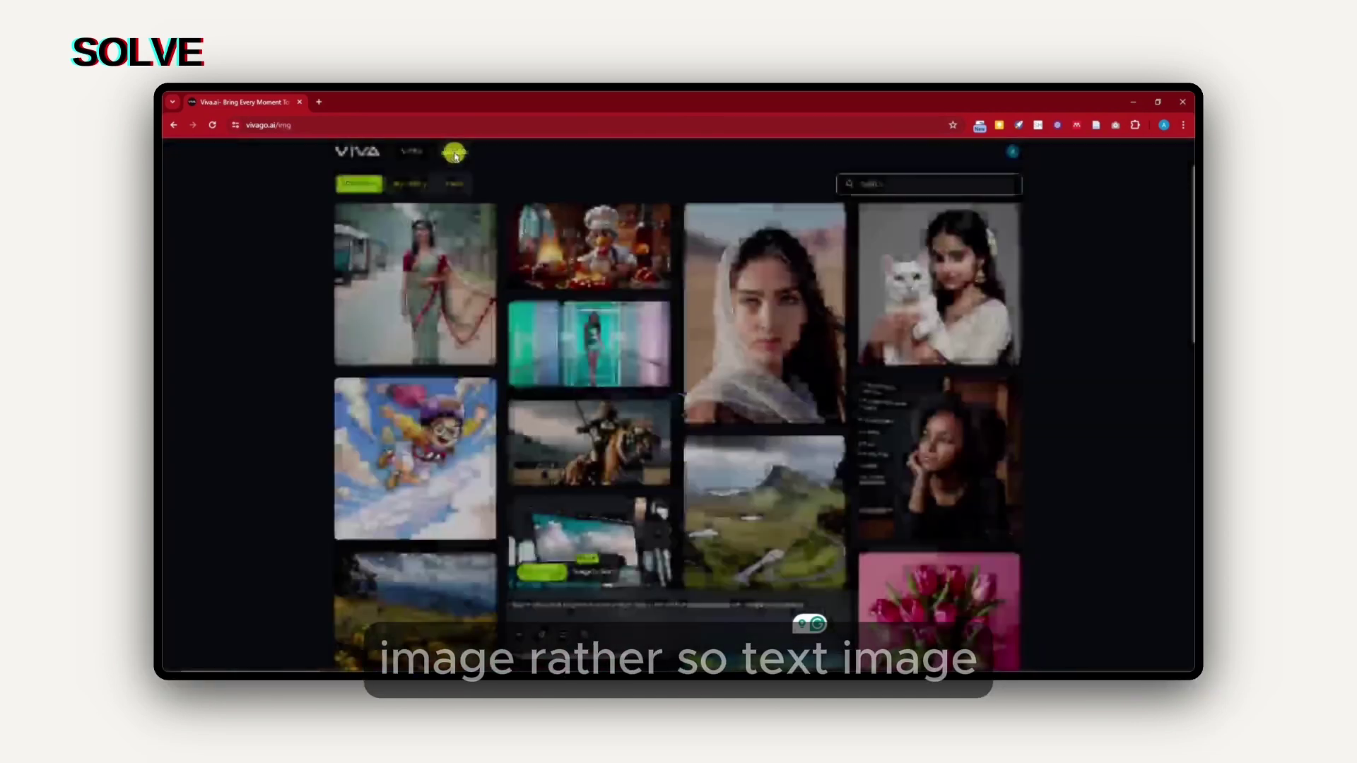
# Browse the style parameters' Composition, Viewpoint, Color and Hairstyle presets
pyautogui.click(563, 600)
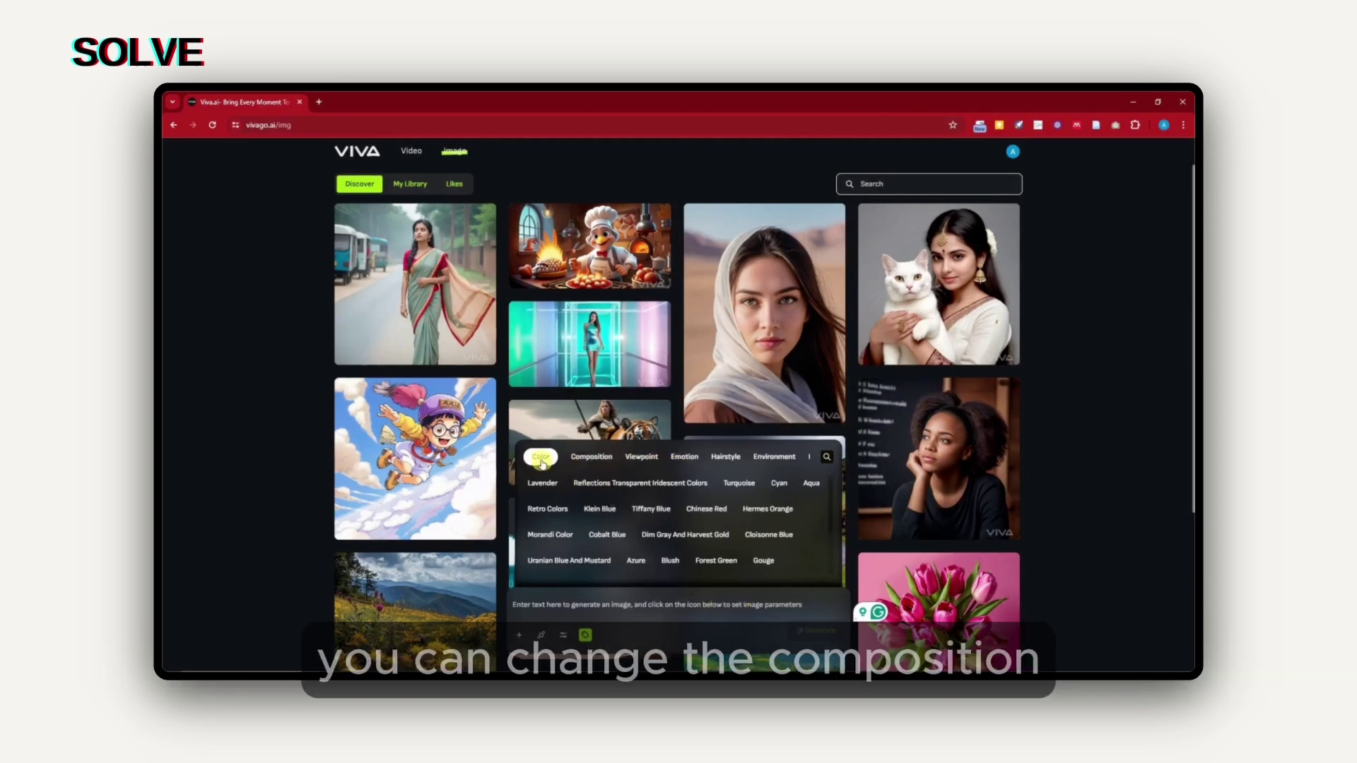
pyautogui.click(596, 460)
pyautogui.click(633, 457)
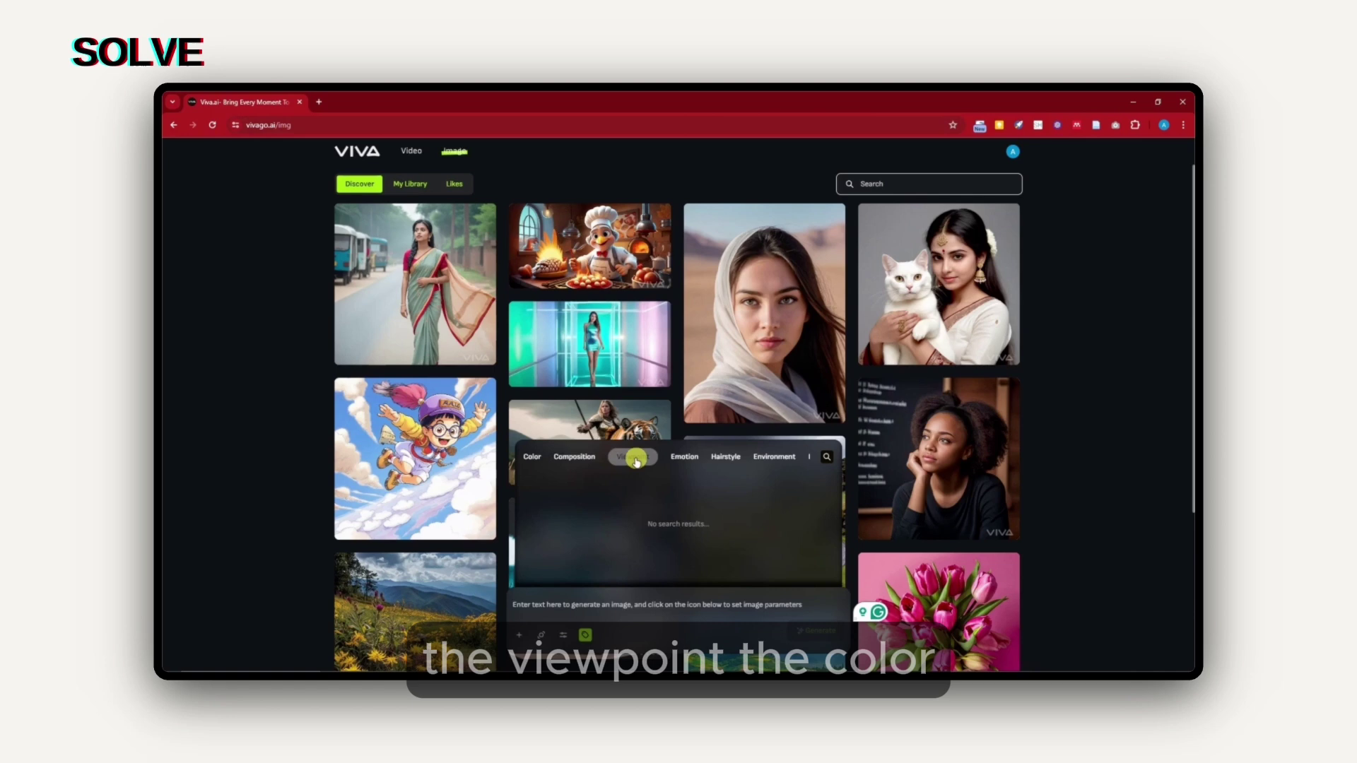
pyautogui.click(535, 463)
pyautogui.moveTo(591, 489)
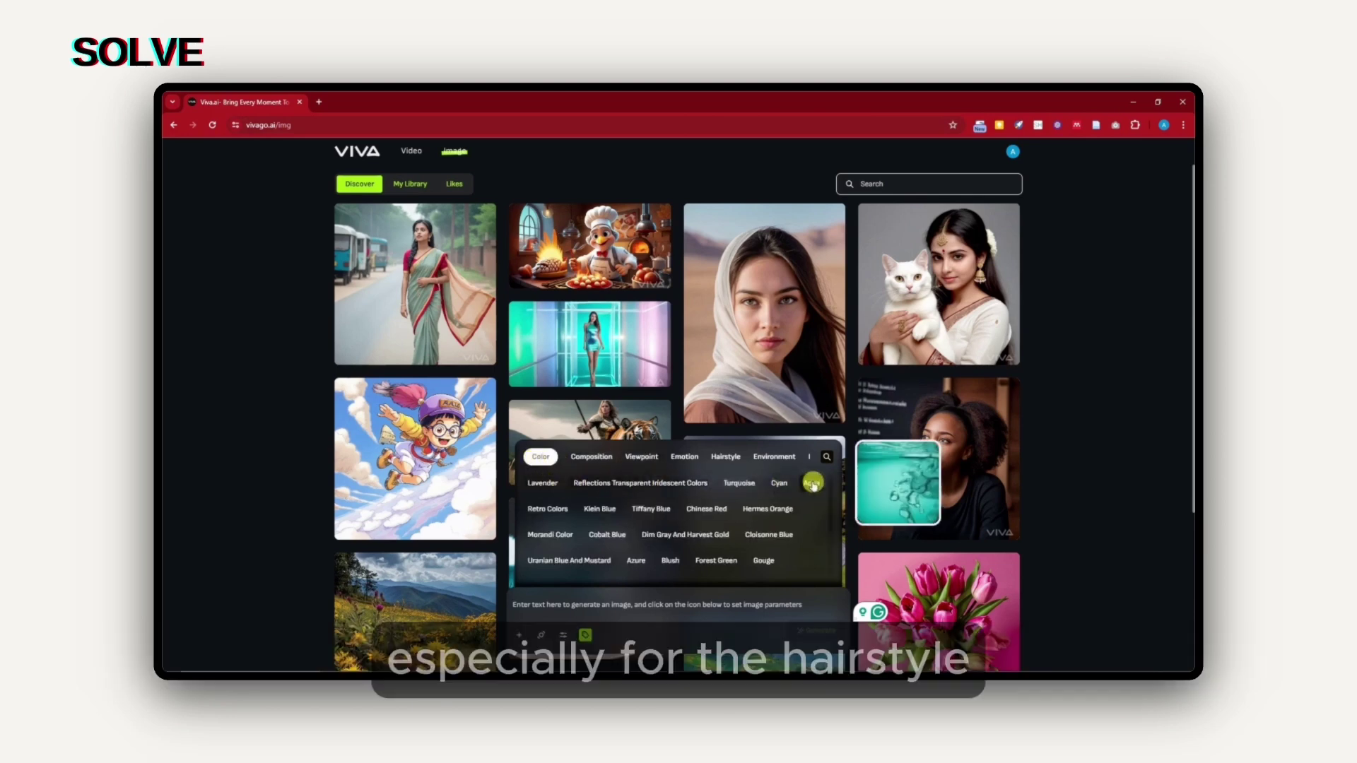
pyautogui.click(718, 460)
pyautogui.moveTo(671, 483)
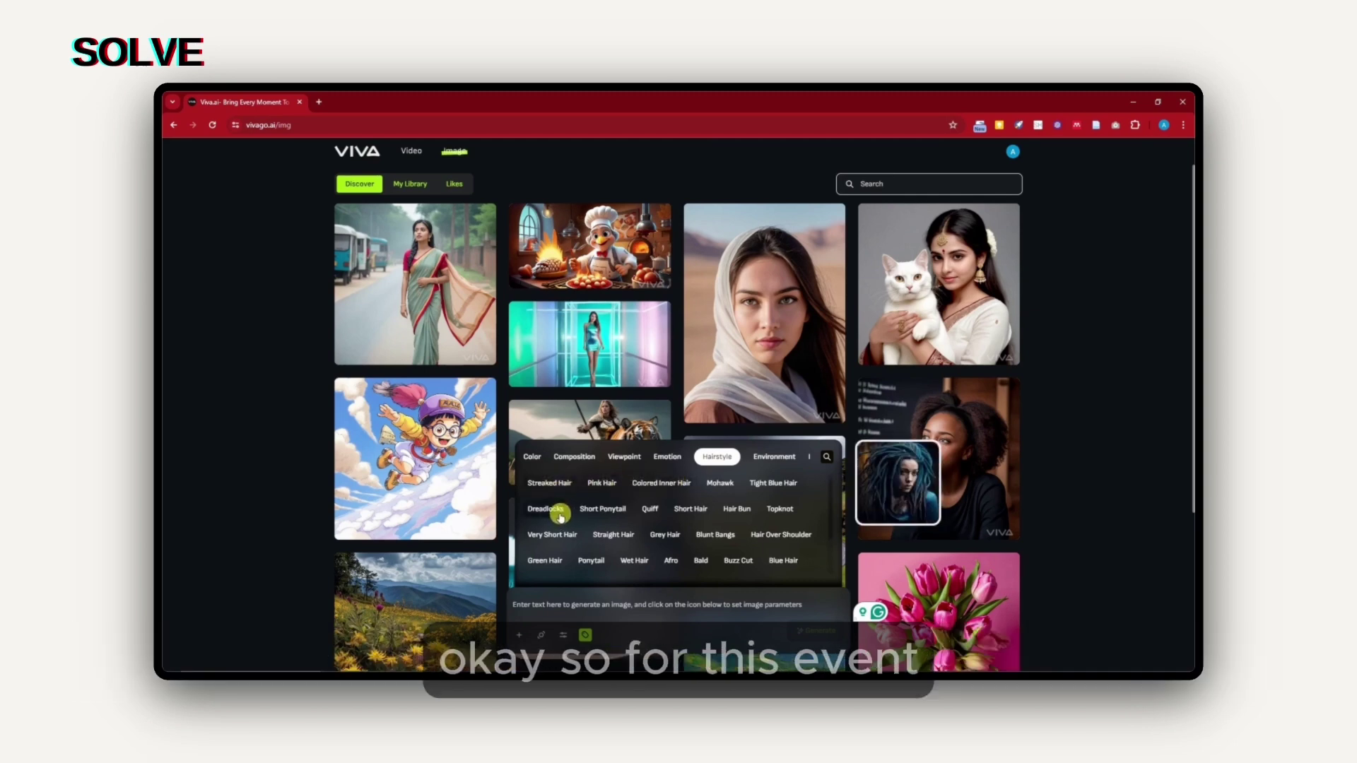
# Type the prompt 'A young girl in a village' and tag it Dreadlocks, Aqua and Fujifilm
pyautogui.click(594, 605)
pyautogui.write('A youn')
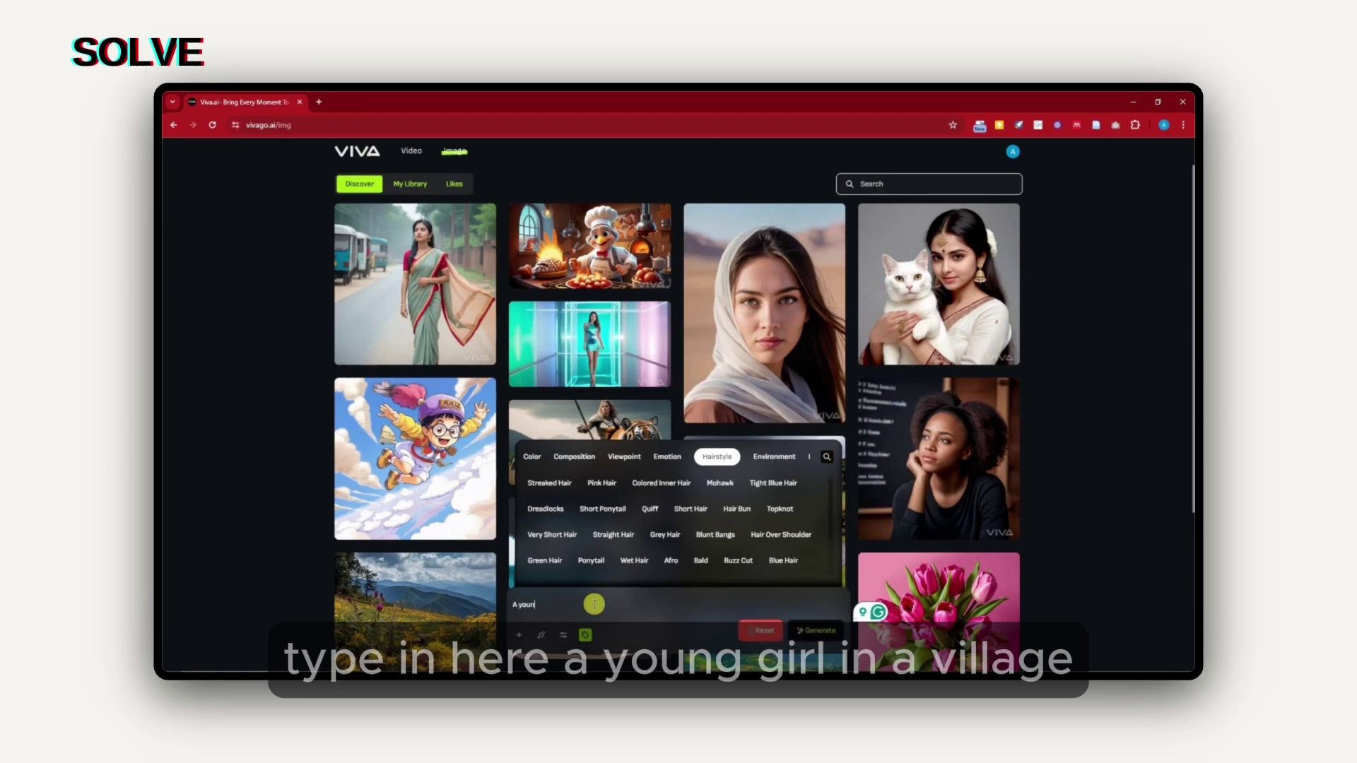
pyautogui.write('g girl in a')
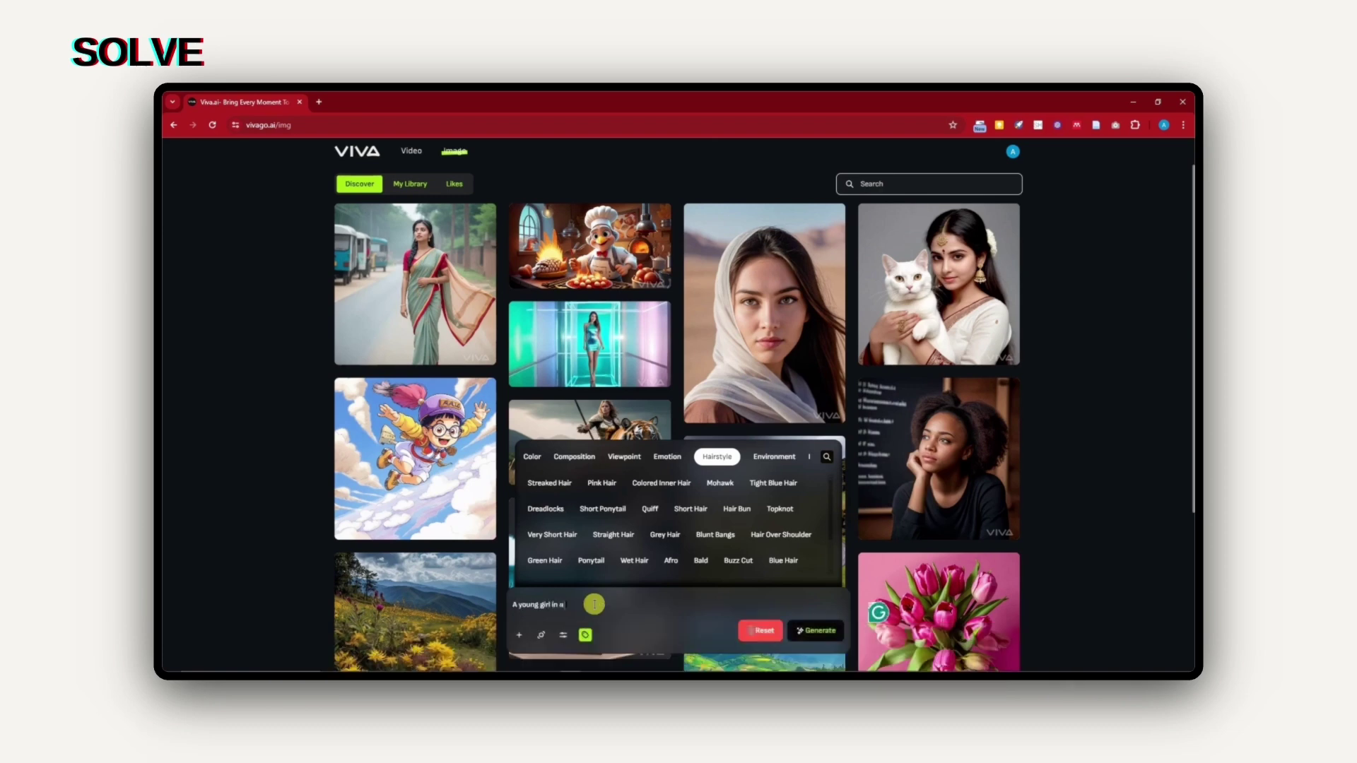
pyautogui.write(' village')
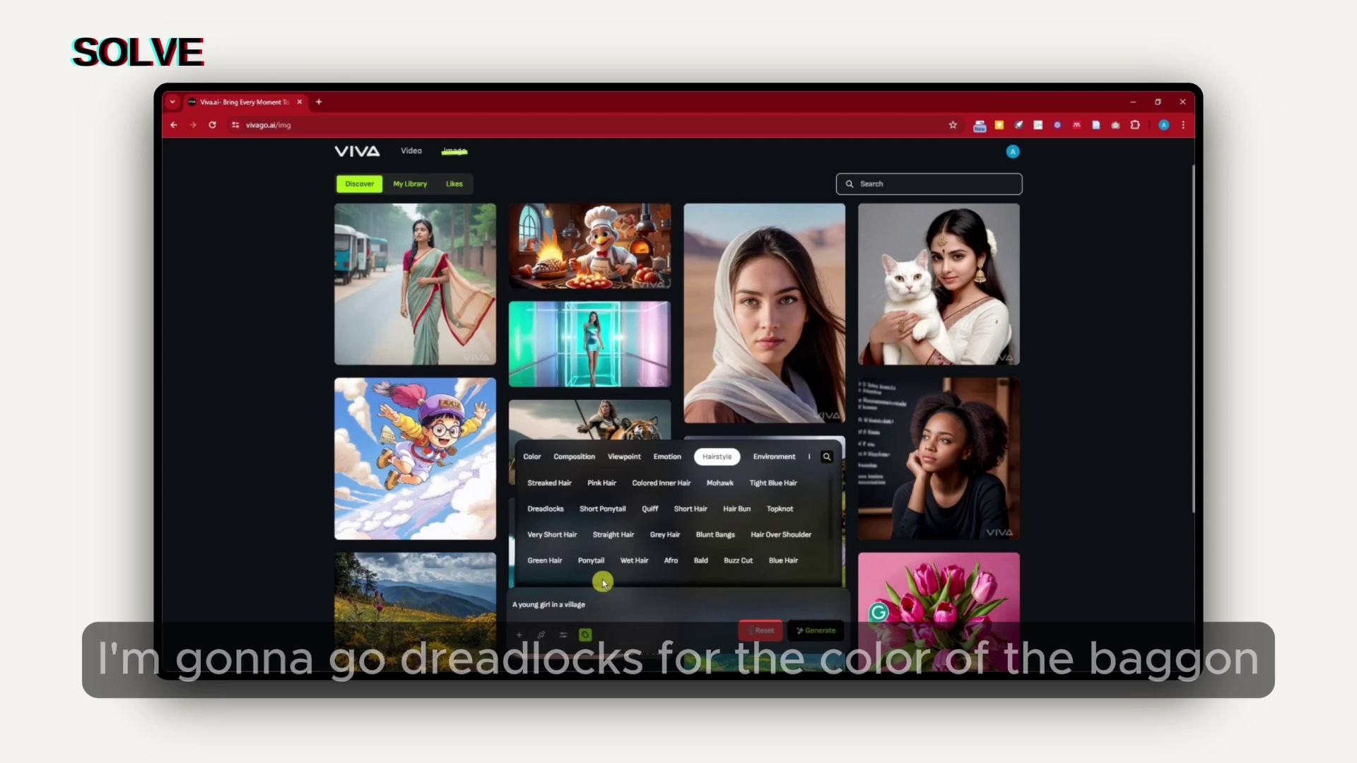
pyautogui.click(550, 513)
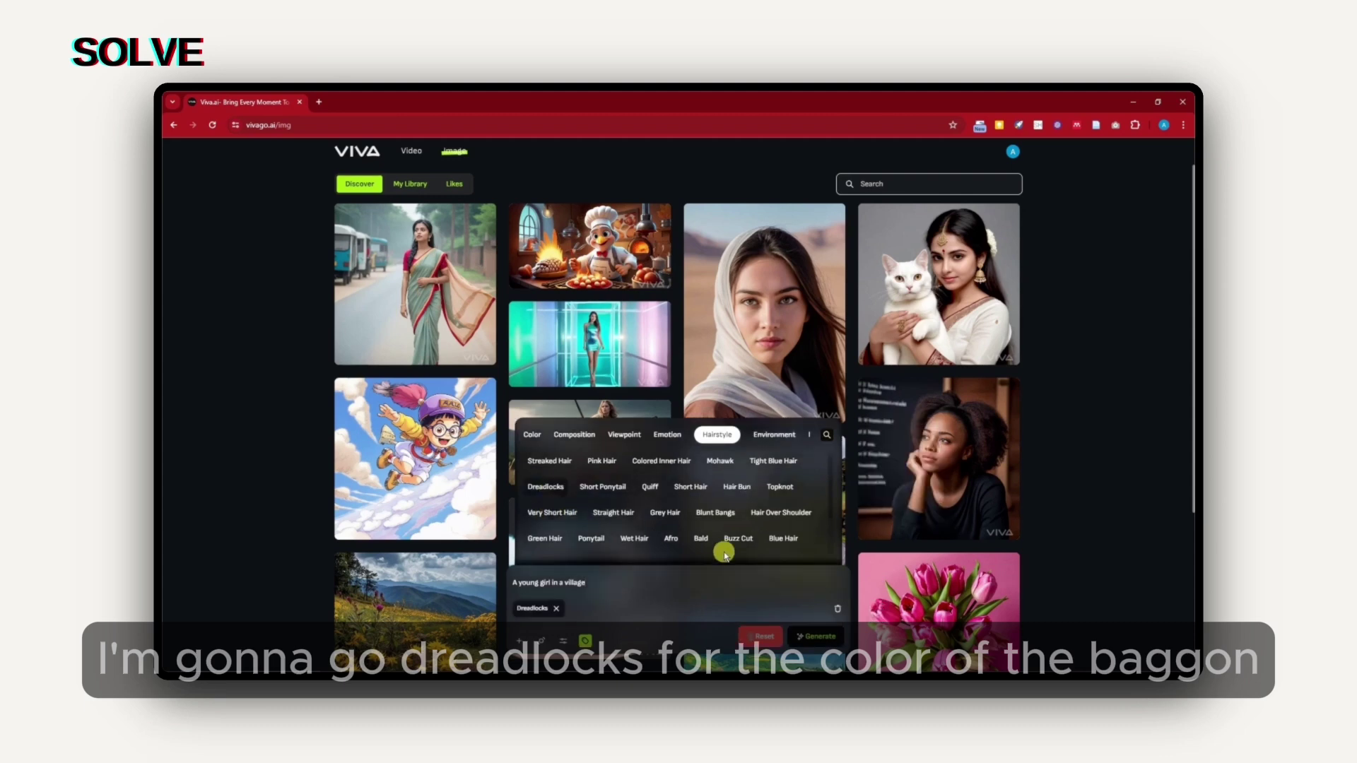
pyautogui.click(540, 435)
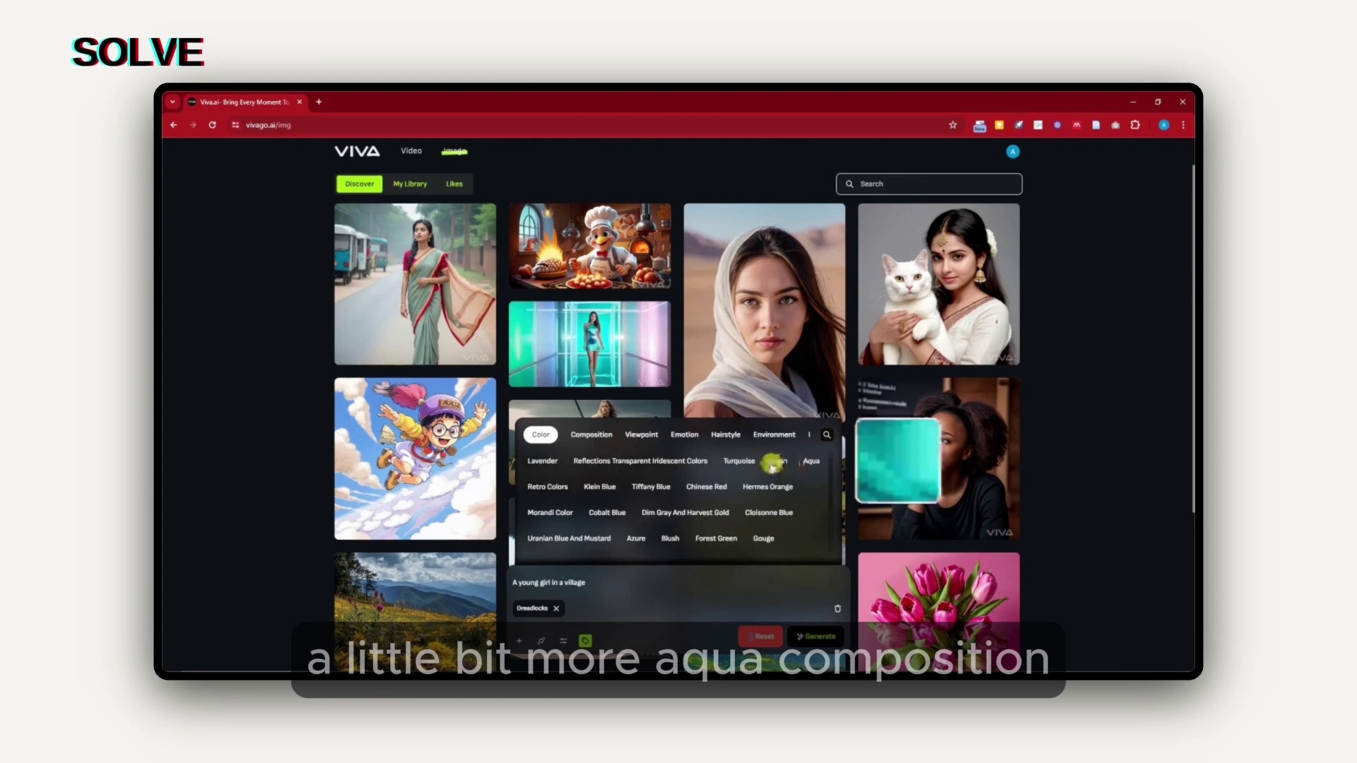
pyautogui.click(579, 435)
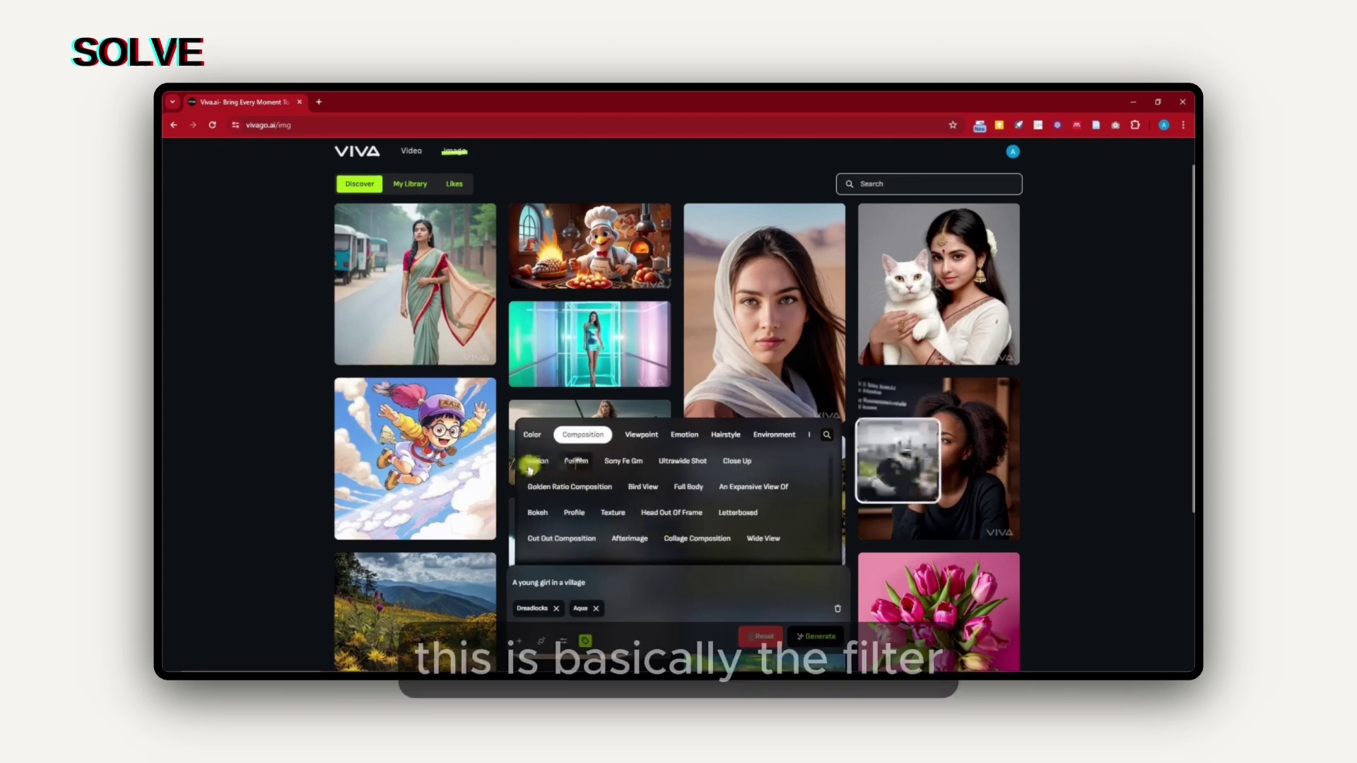
pyautogui.click(576, 460)
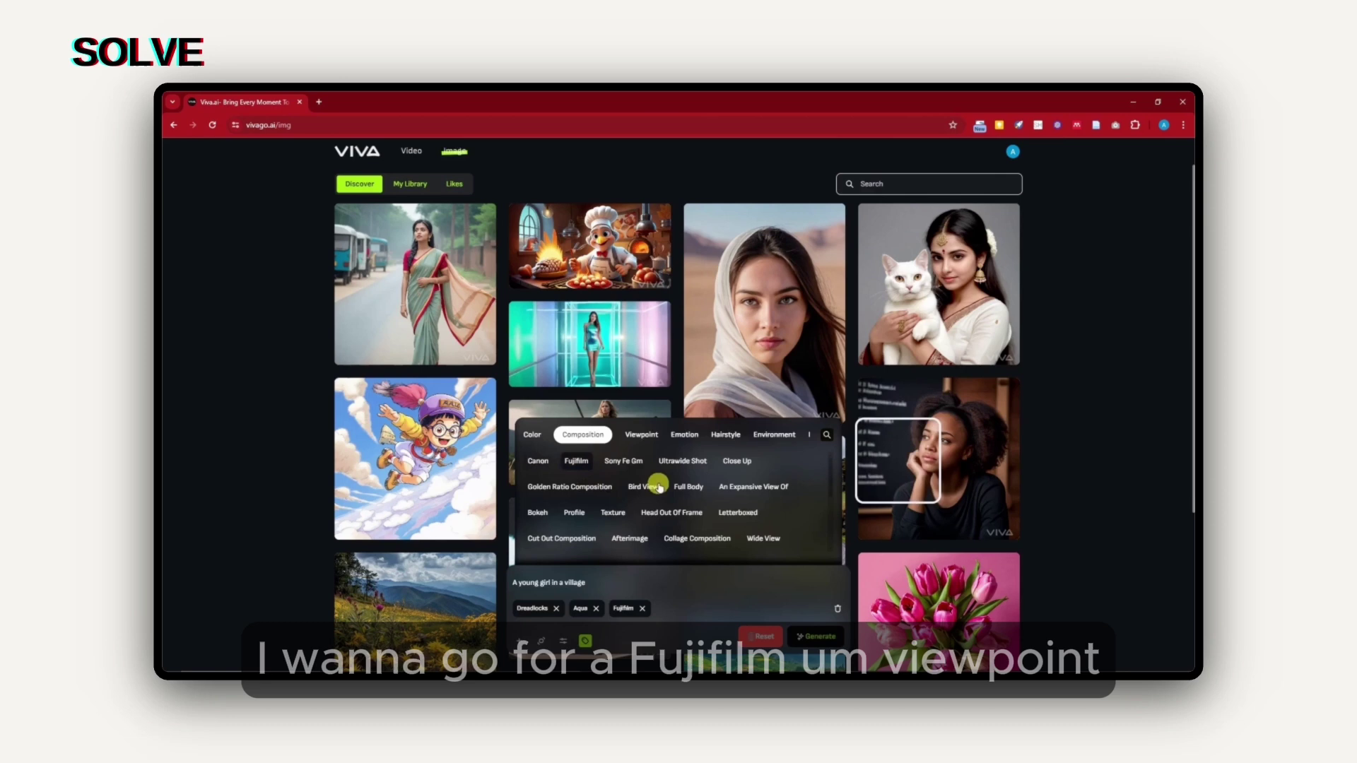
# Add the Ultra Wide Shot and Smile tags and select 'village' in the prompt
pyautogui.click(632, 434)
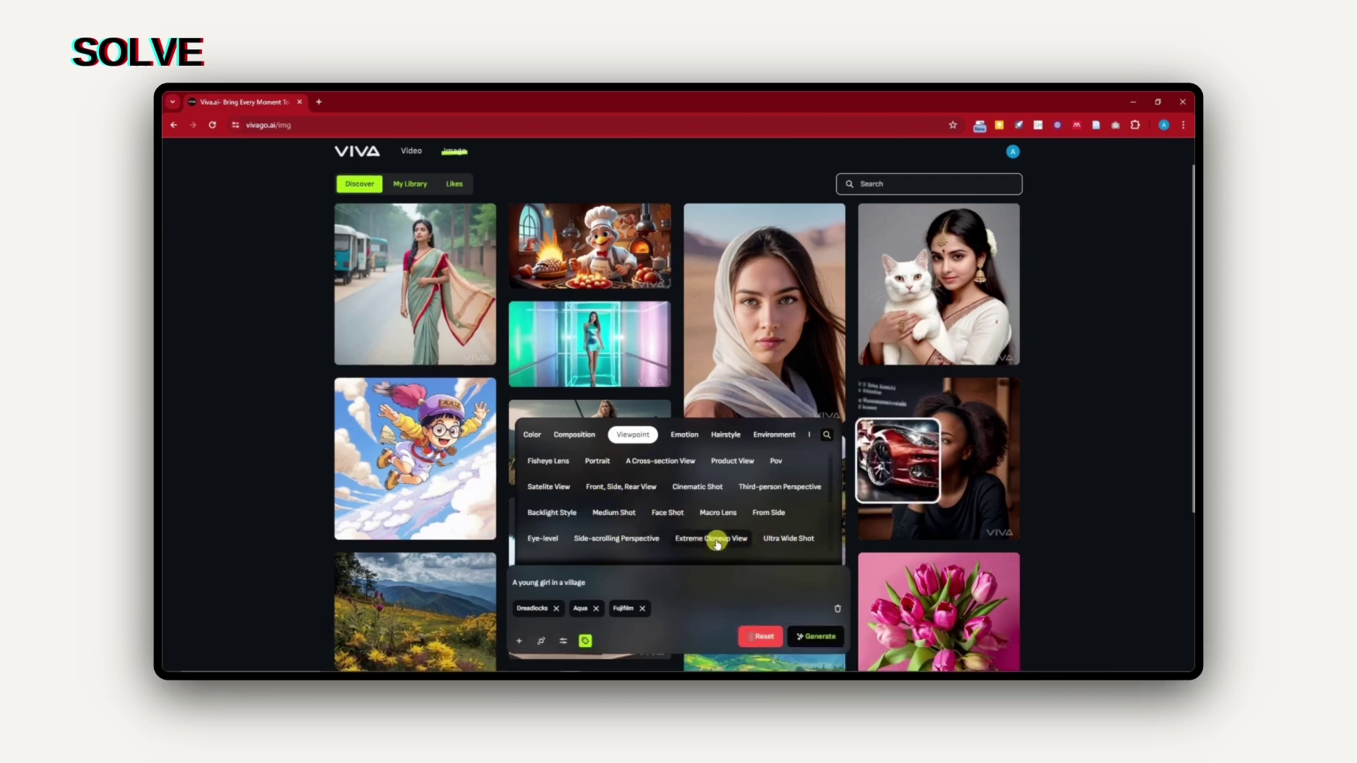
pyautogui.click(675, 435)
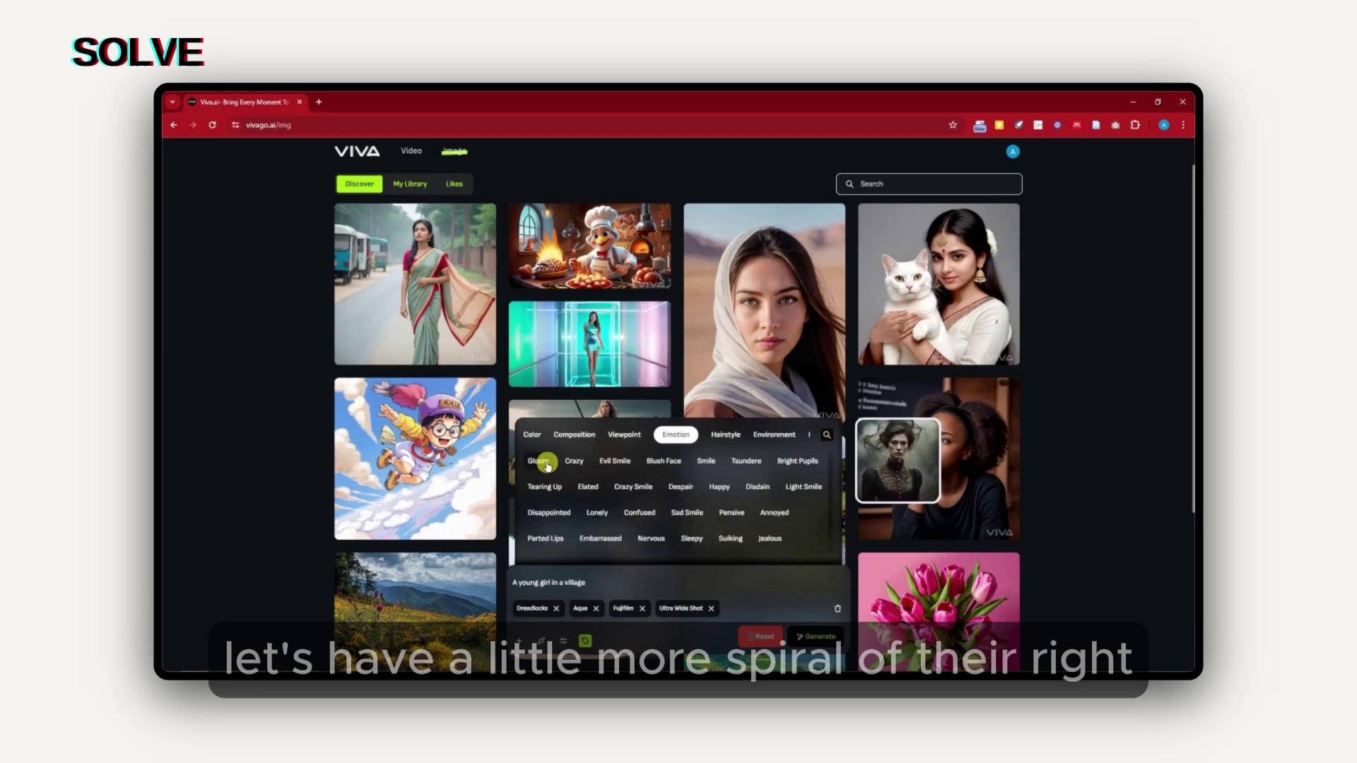
pyautogui.click(710, 462)
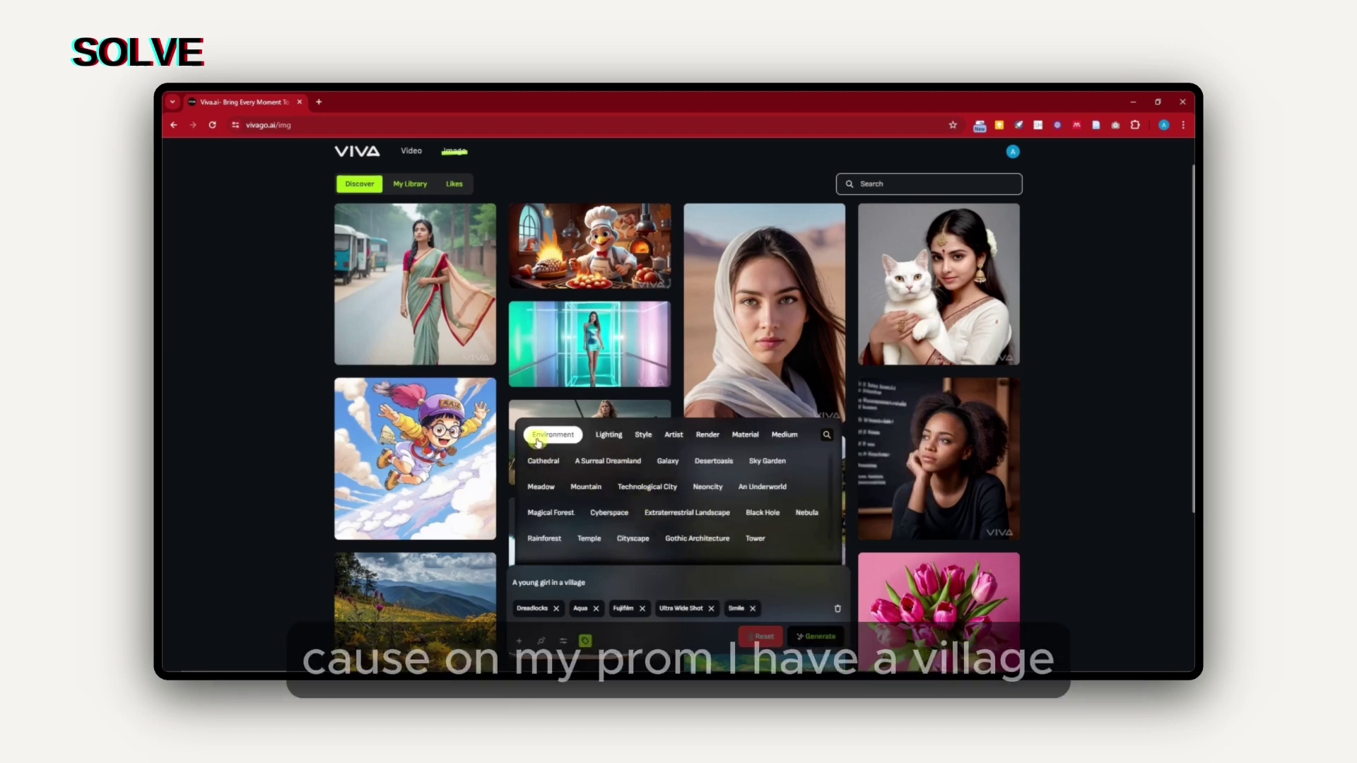
pyautogui.doubleClick(574, 583)
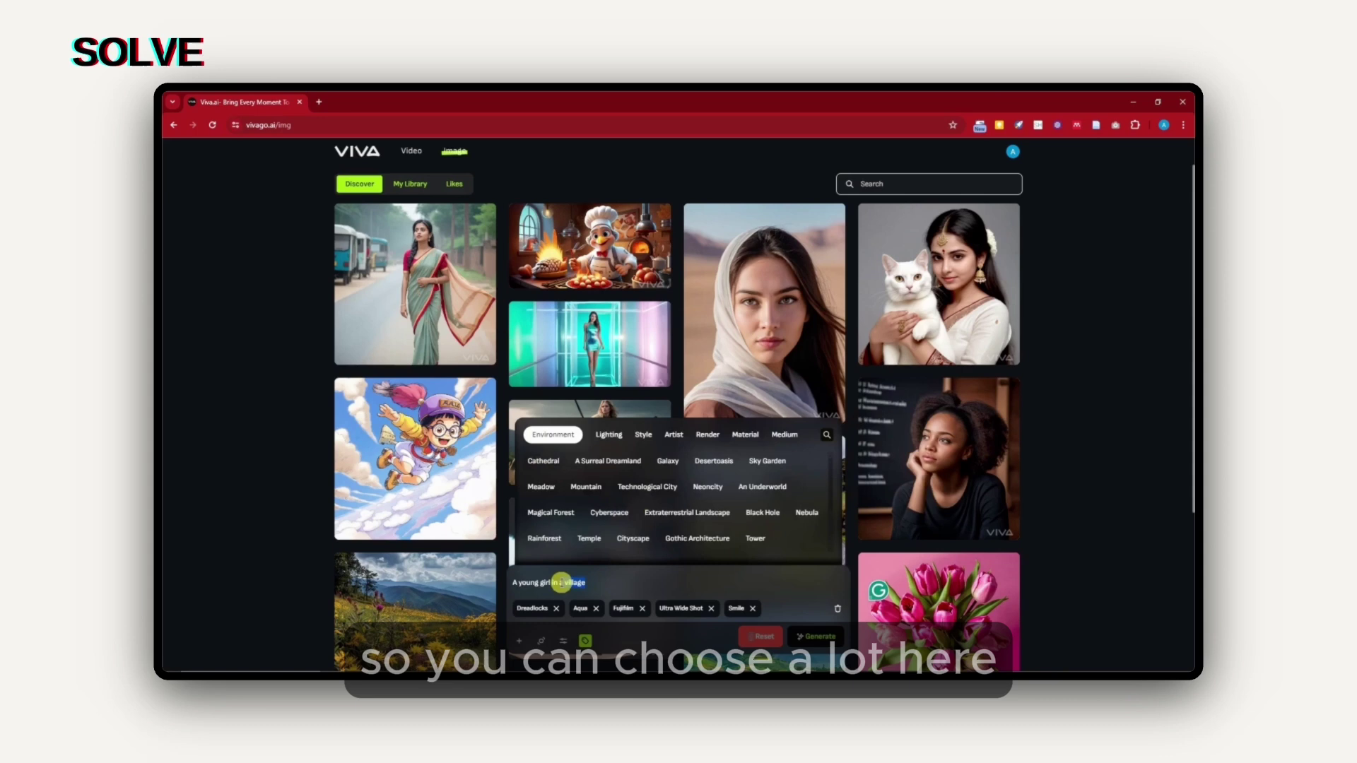
pyautogui.click(617, 438)
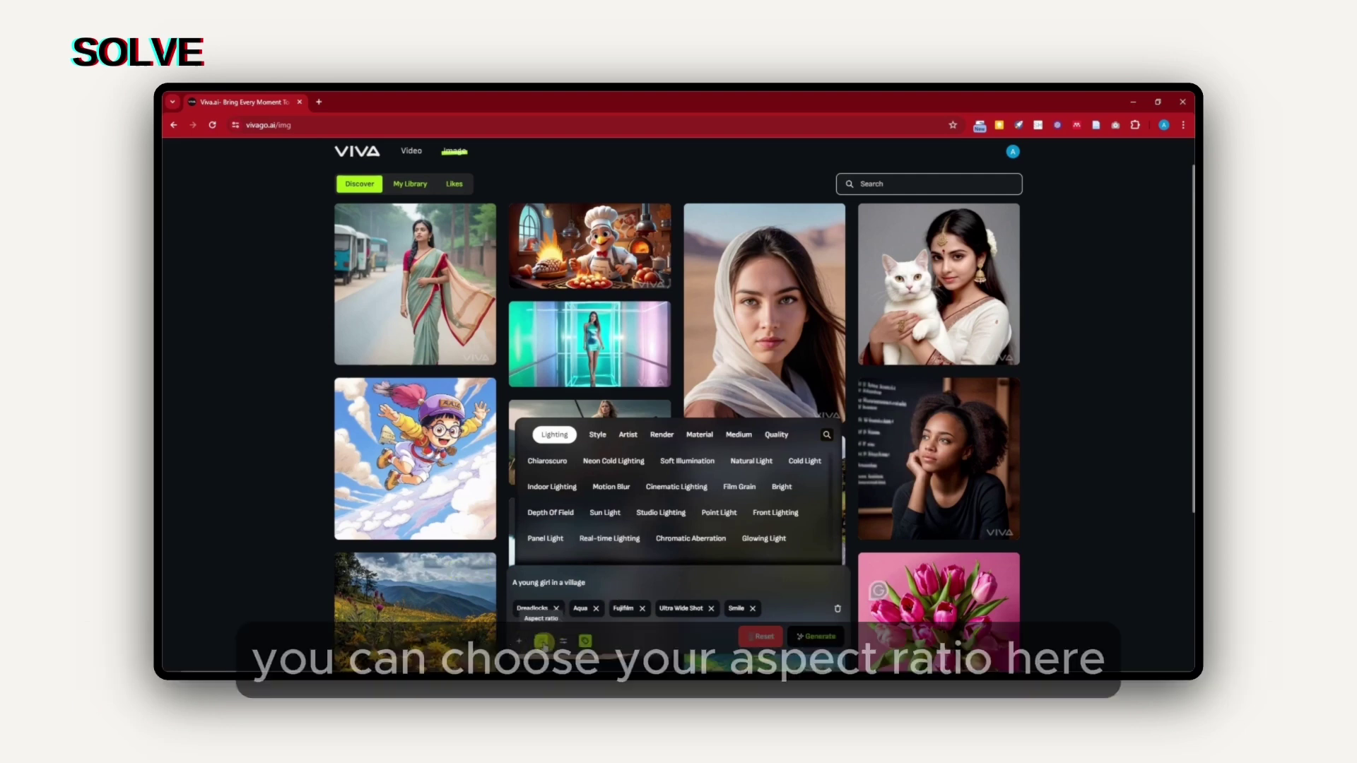
# Enter 'ugly, noisy, pixelated' as the negative prompt under generation Settings
pyautogui.click(544, 643)
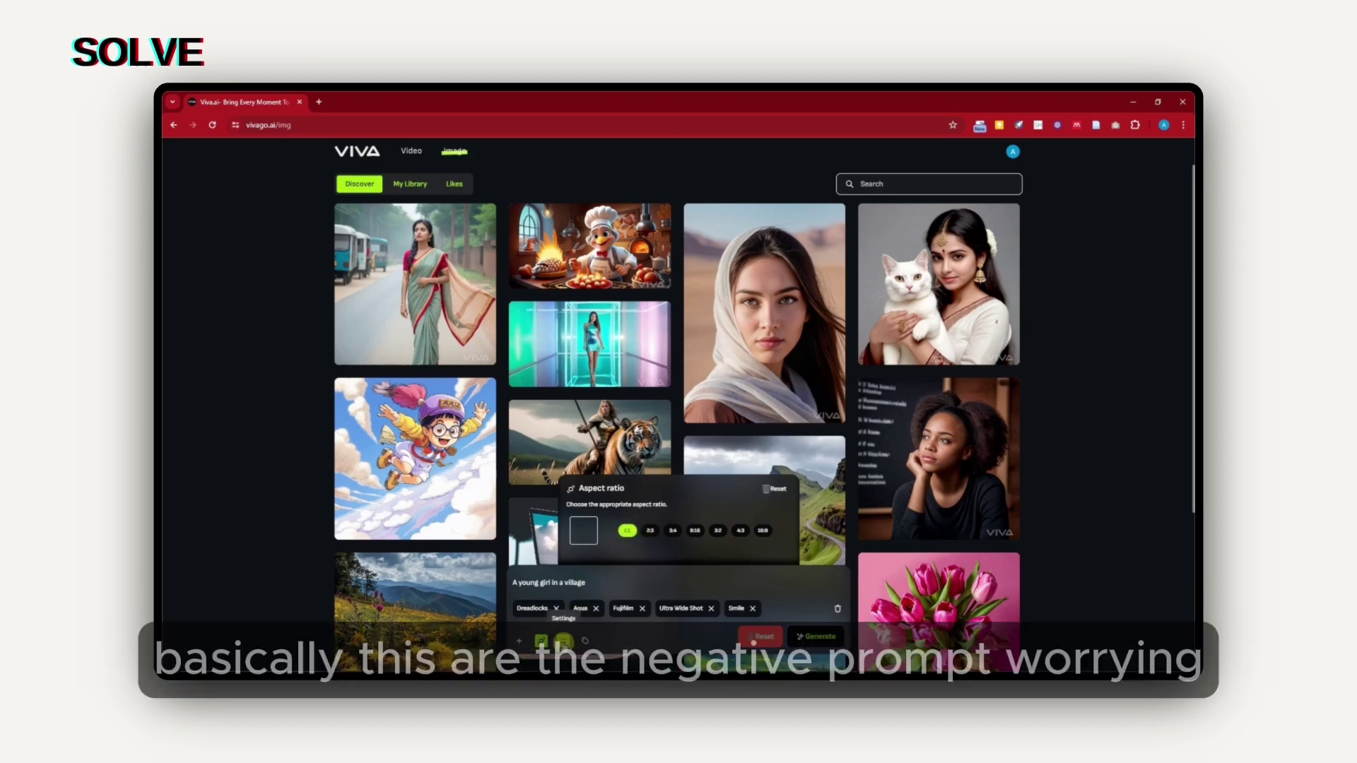
pyautogui.click(564, 641)
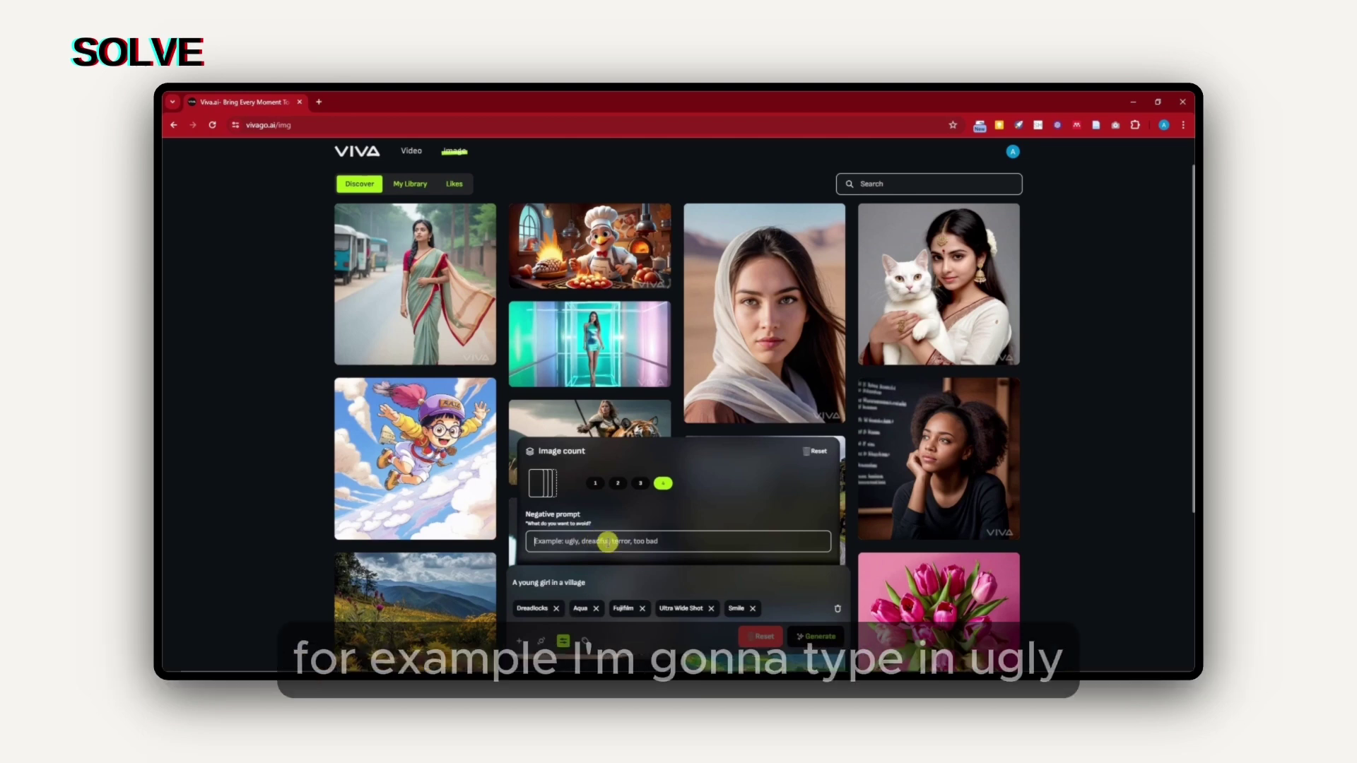
pyautogui.write('ugly, noisy, pixelated')
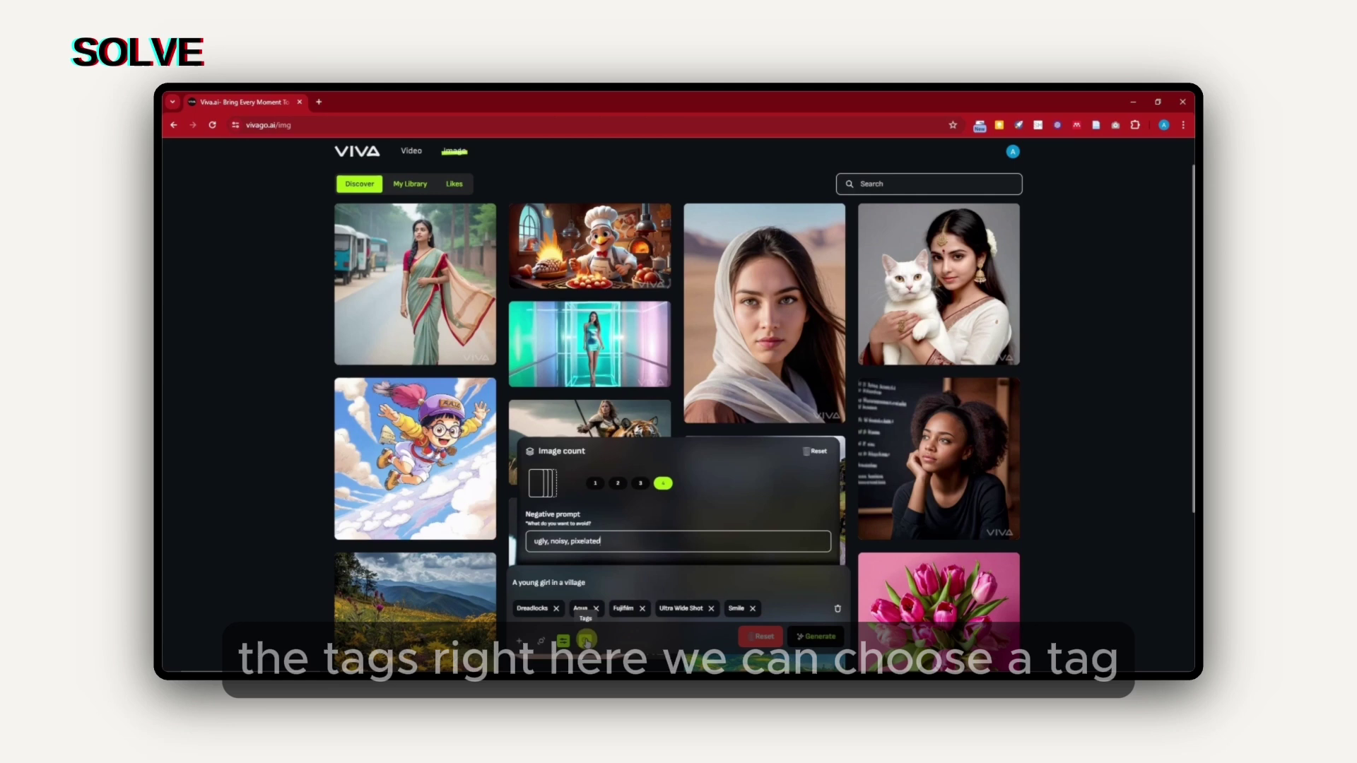
pyautogui.click(586, 641)
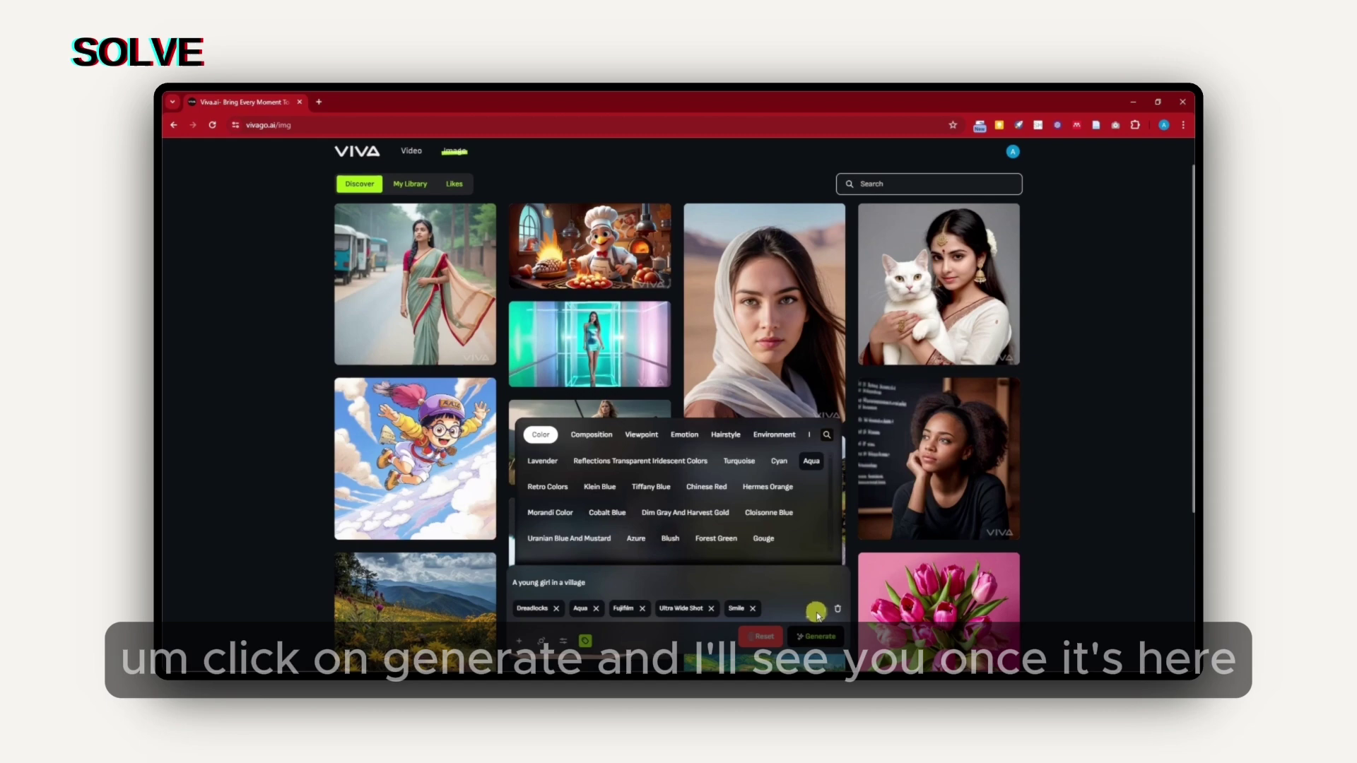
# Generate four images of the dreadlocked village girl and review the Image count setting
pyautogui.click(818, 637)
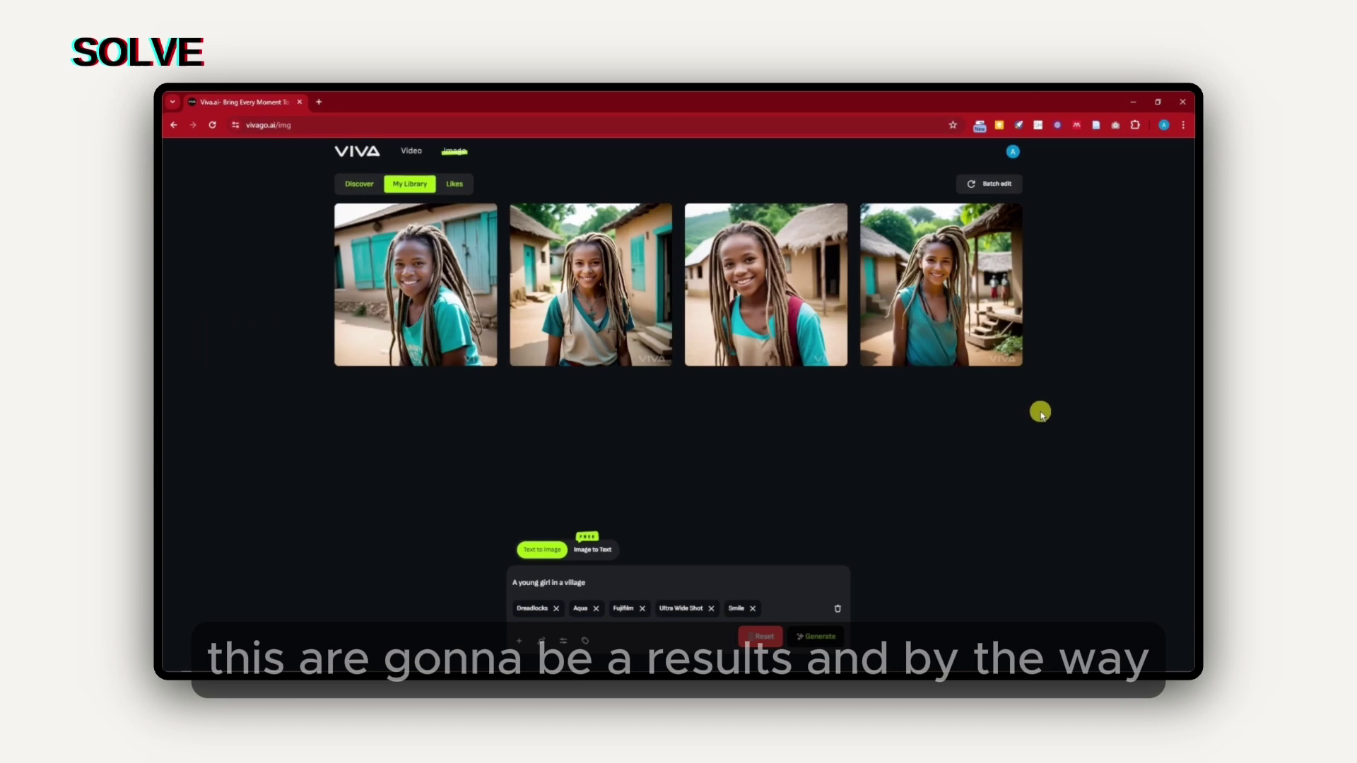
pyautogui.moveTo(433, 258)
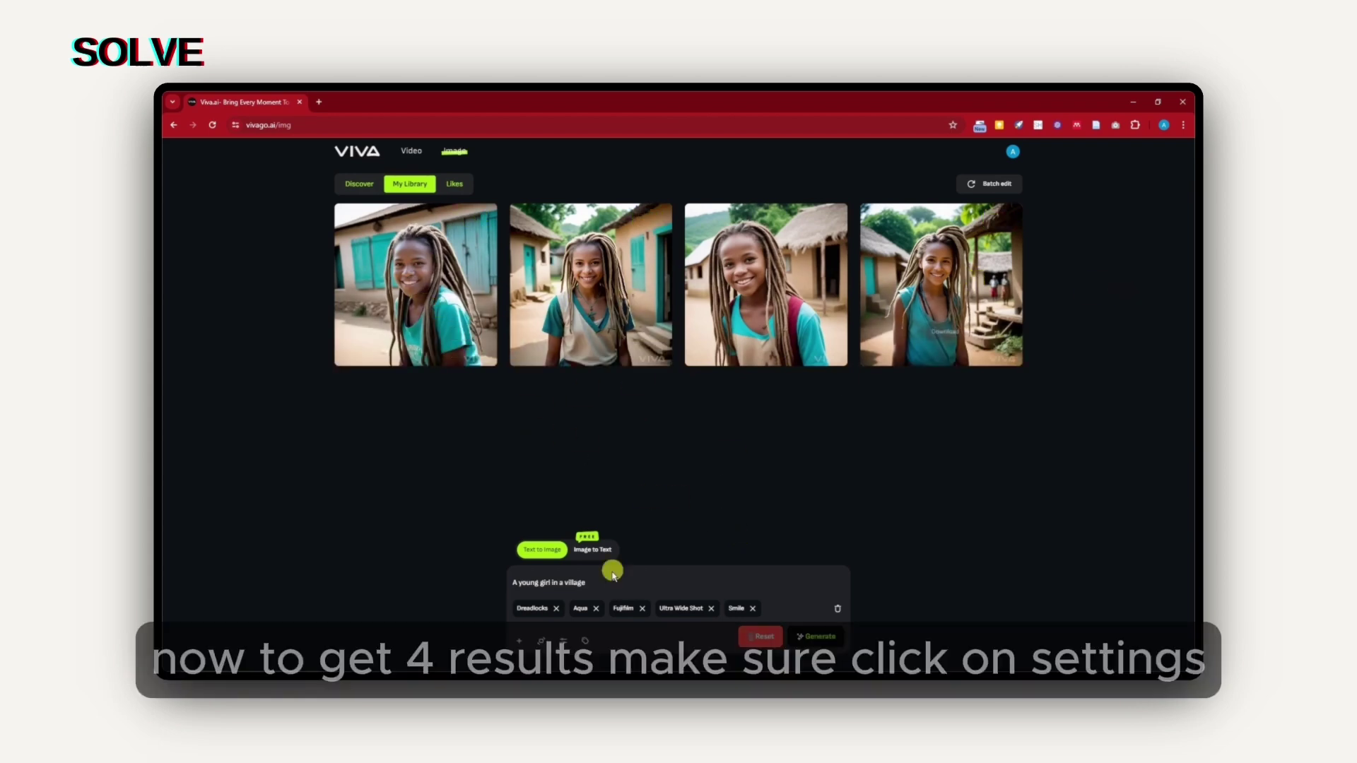
pyautogui.click(562, 641)
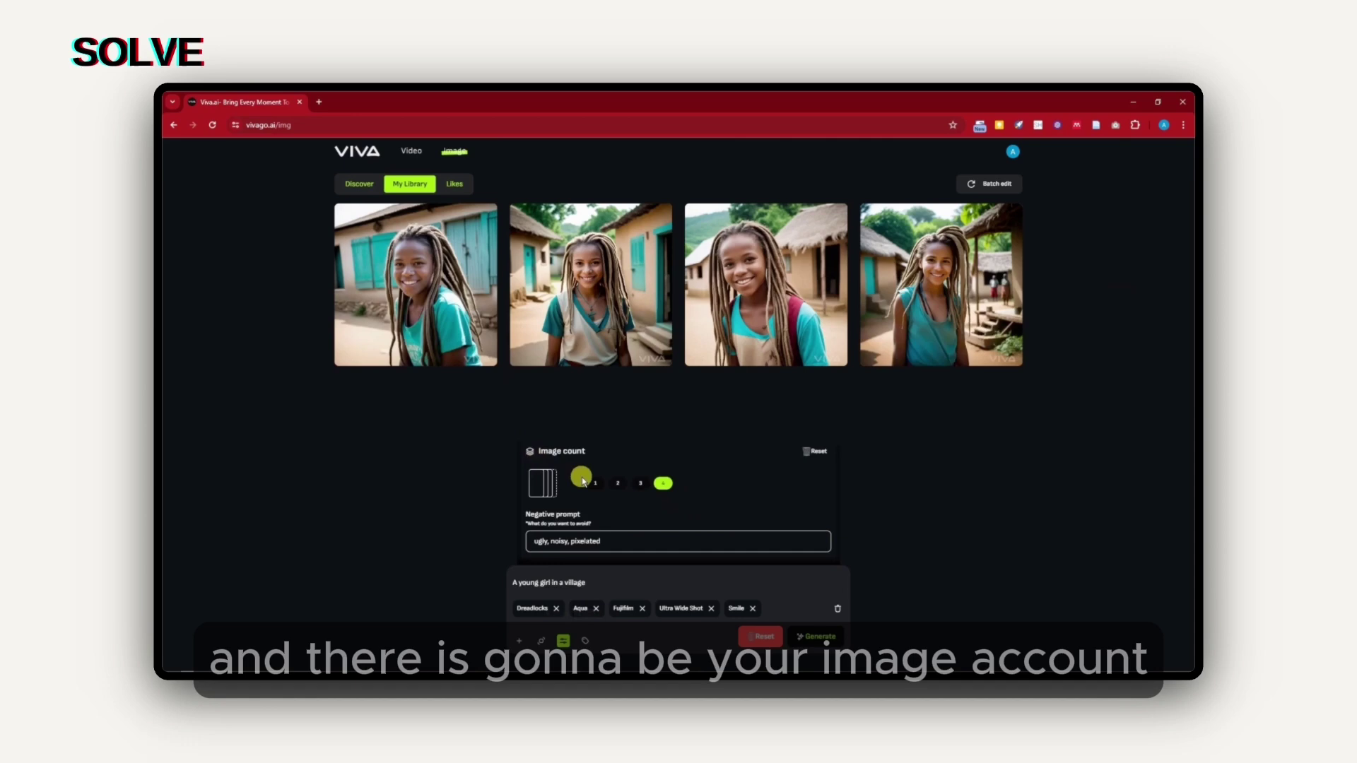
pyautogui.moveTo(573, 486); pyautogui.dragTo(663, 484)
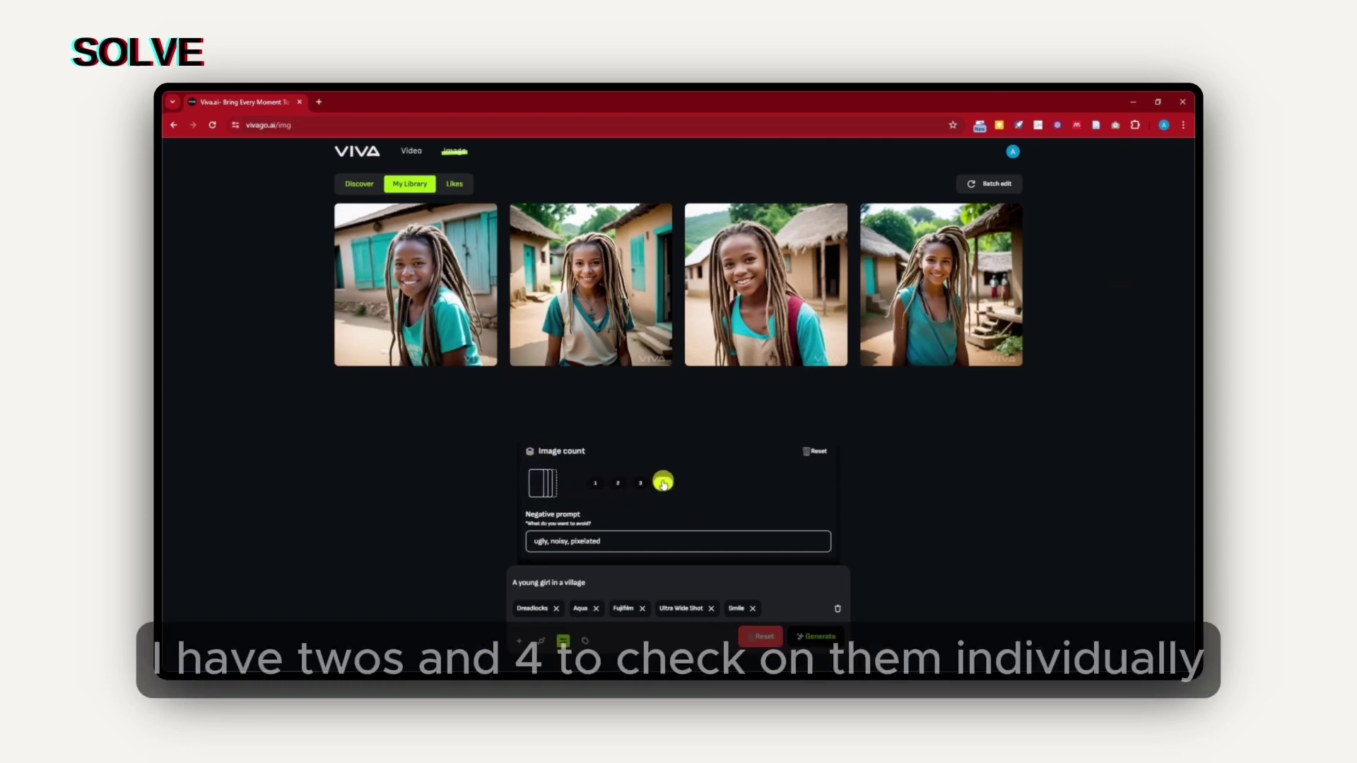
pyautogui.click(975, 494)
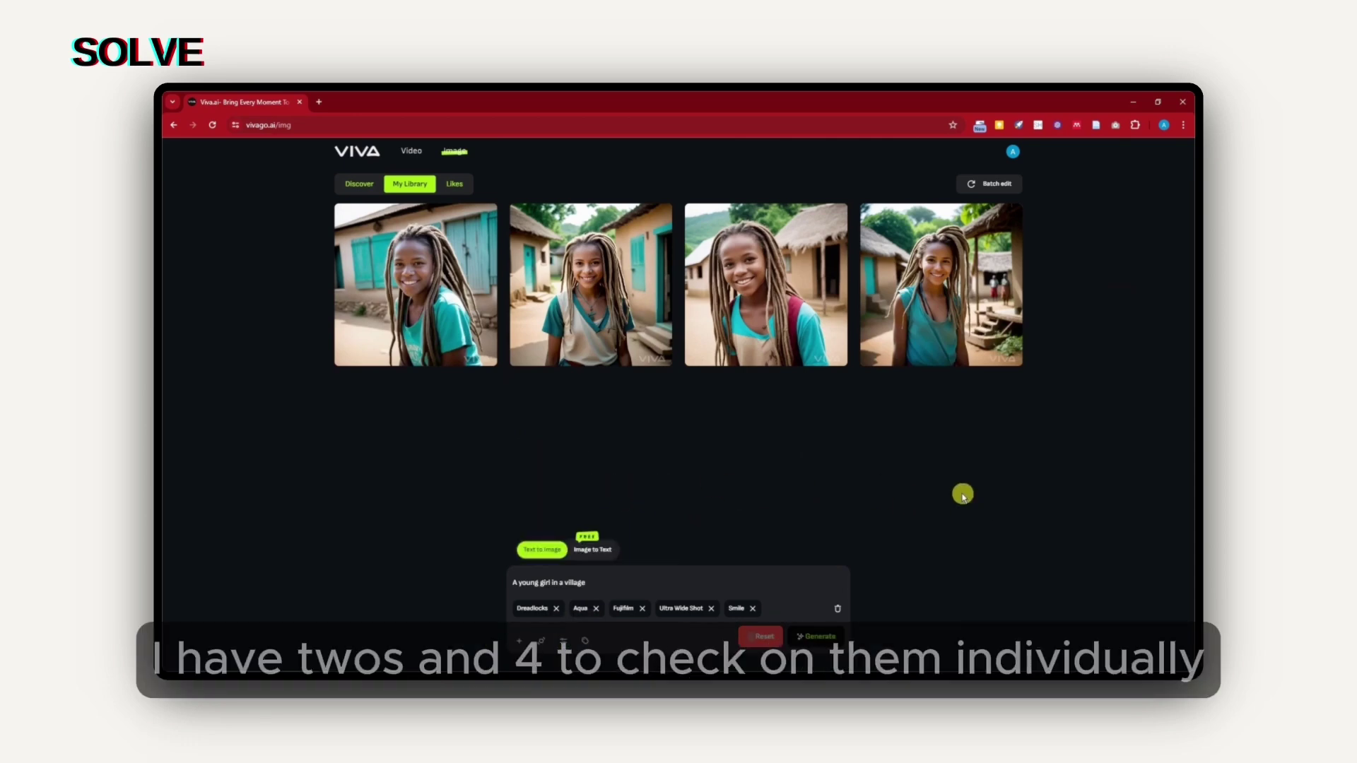
# Download the first village-girl image and submit it for homepage publishing
pyautogui.click(444, 253)
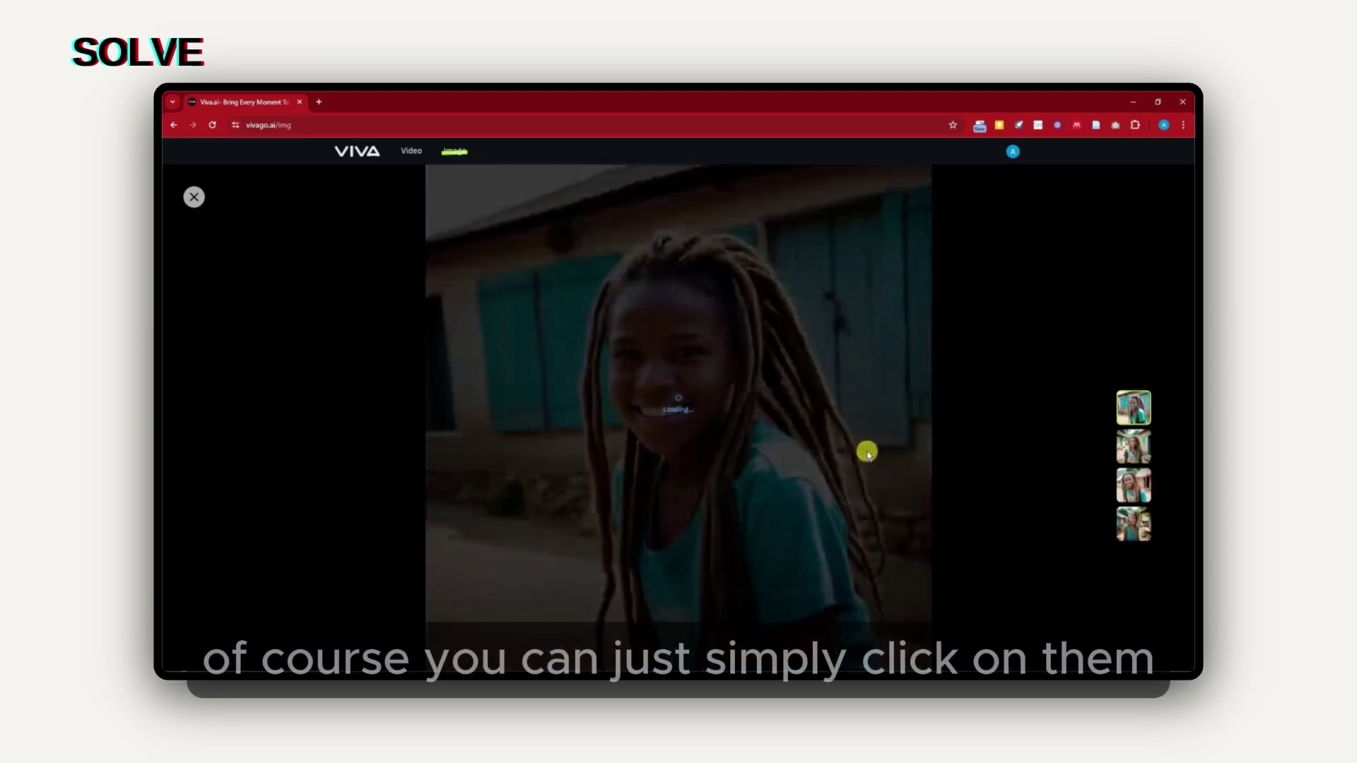
pyautogui.moveTo(509, 628)
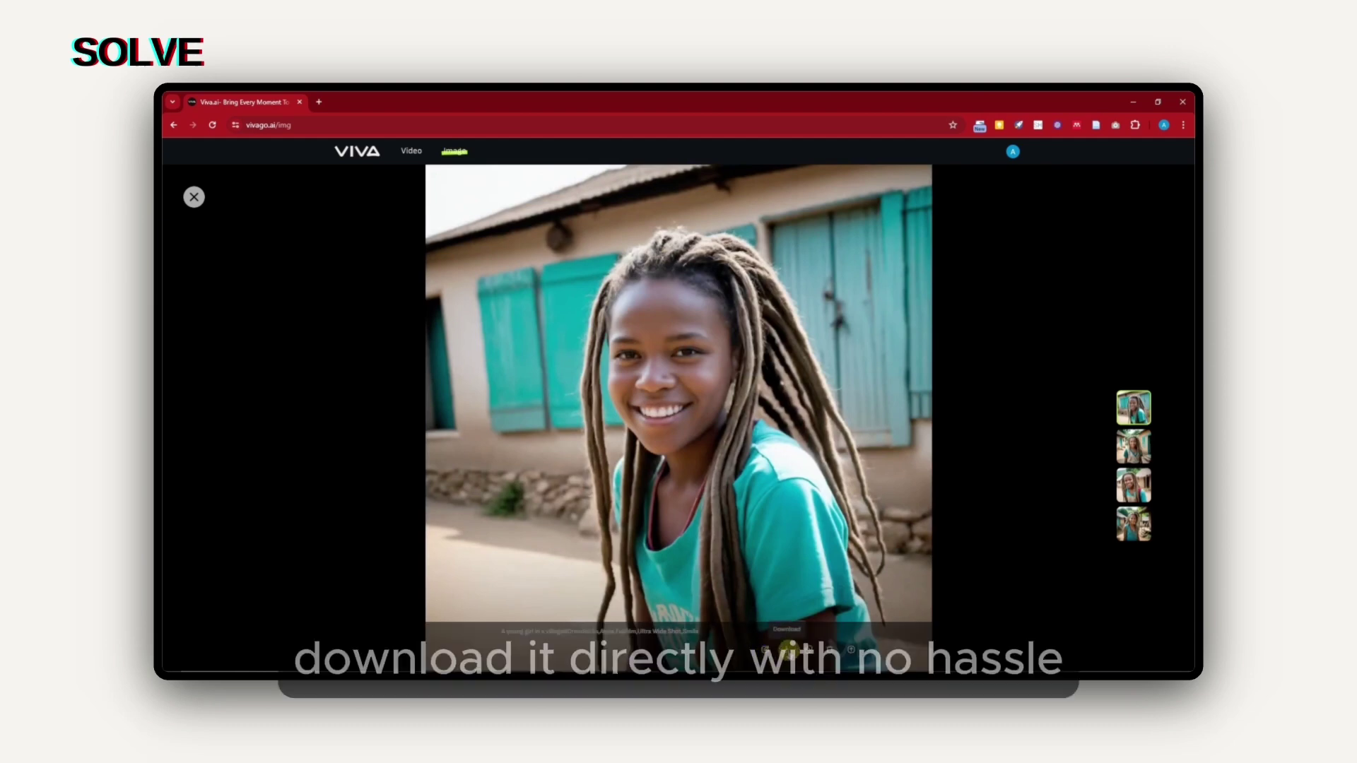
pyautogui.click(787, 648)
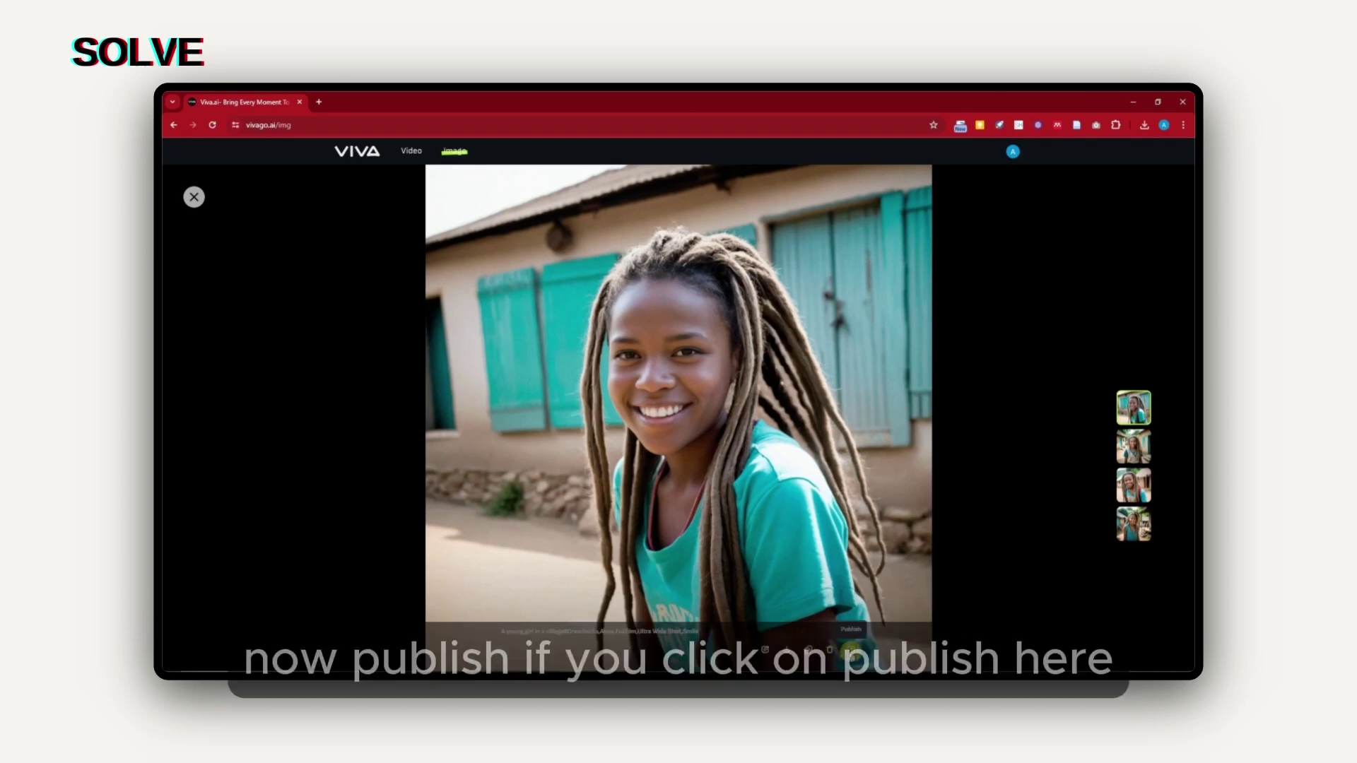
pyautogui.click(852, 649)
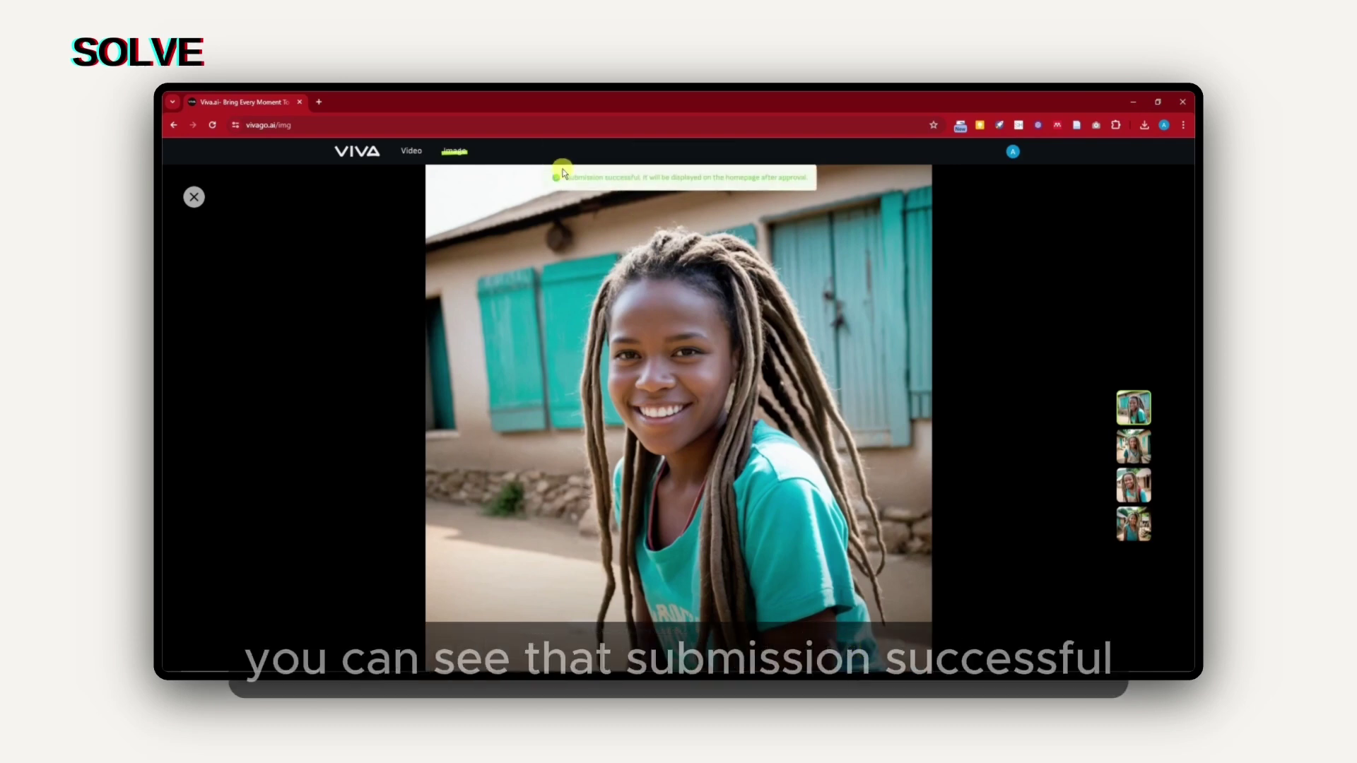
pyautogui.moveTo(568, 179); pyautogui.dragTo(810, 182)
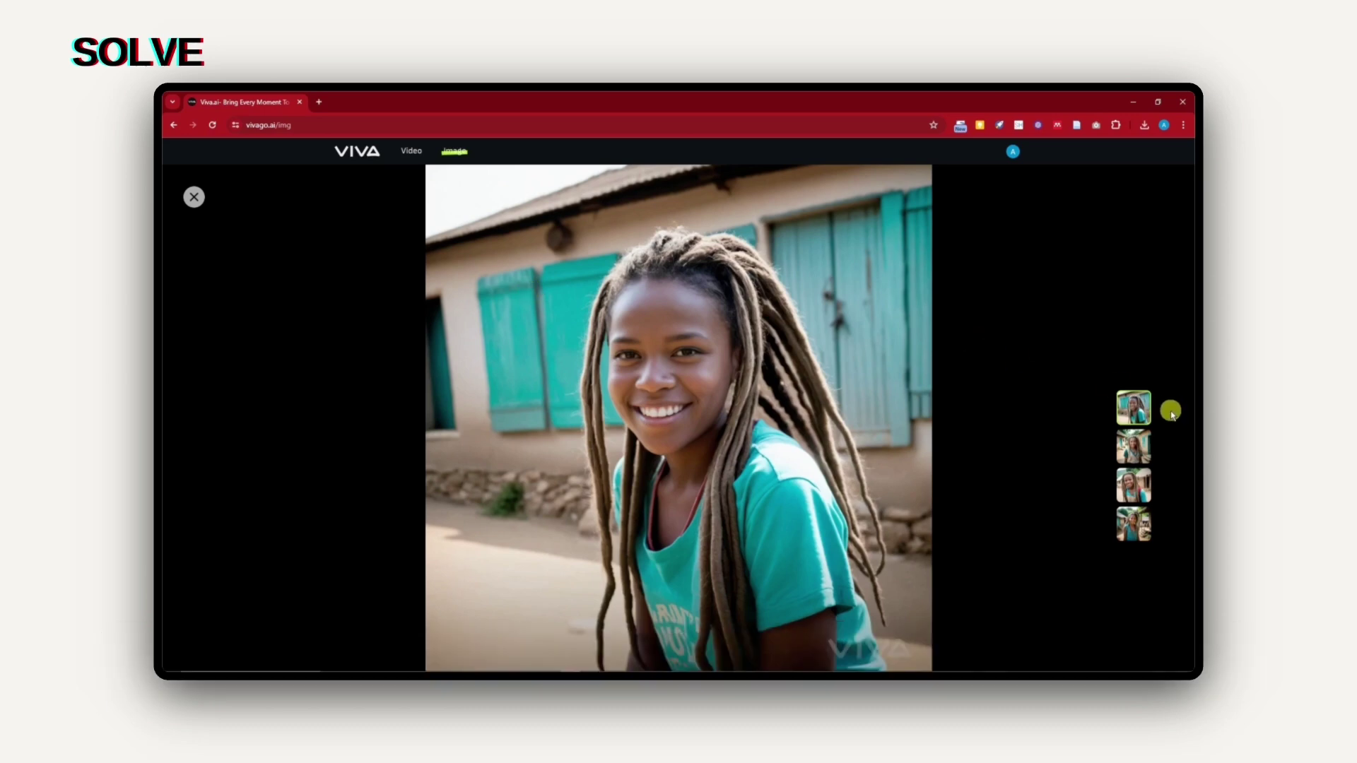
pyautogui.click(193, 197)
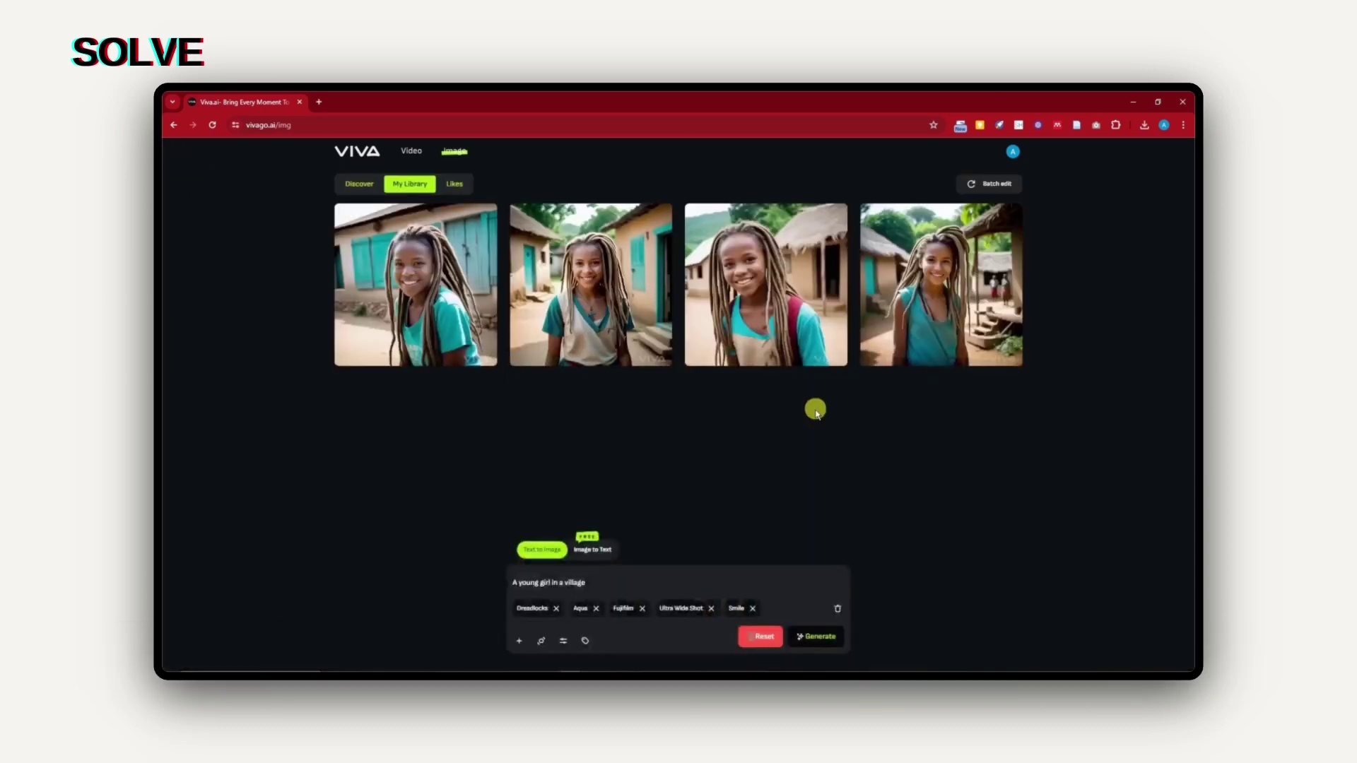
pyautogui.moveTo(596, 580); pyautogui.dragTo(479, 569)
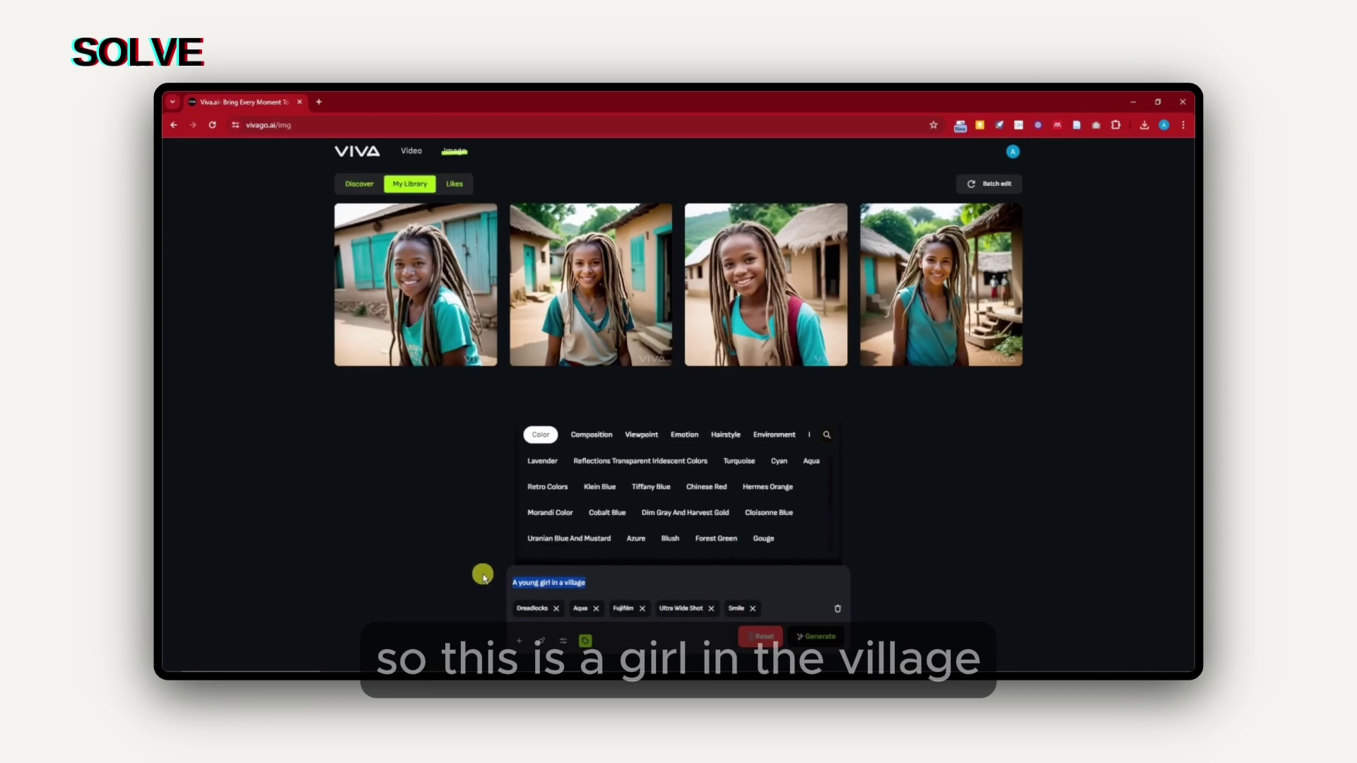
pyautogui.moveTo(434, 300)
pyautogui.click(445, 558)
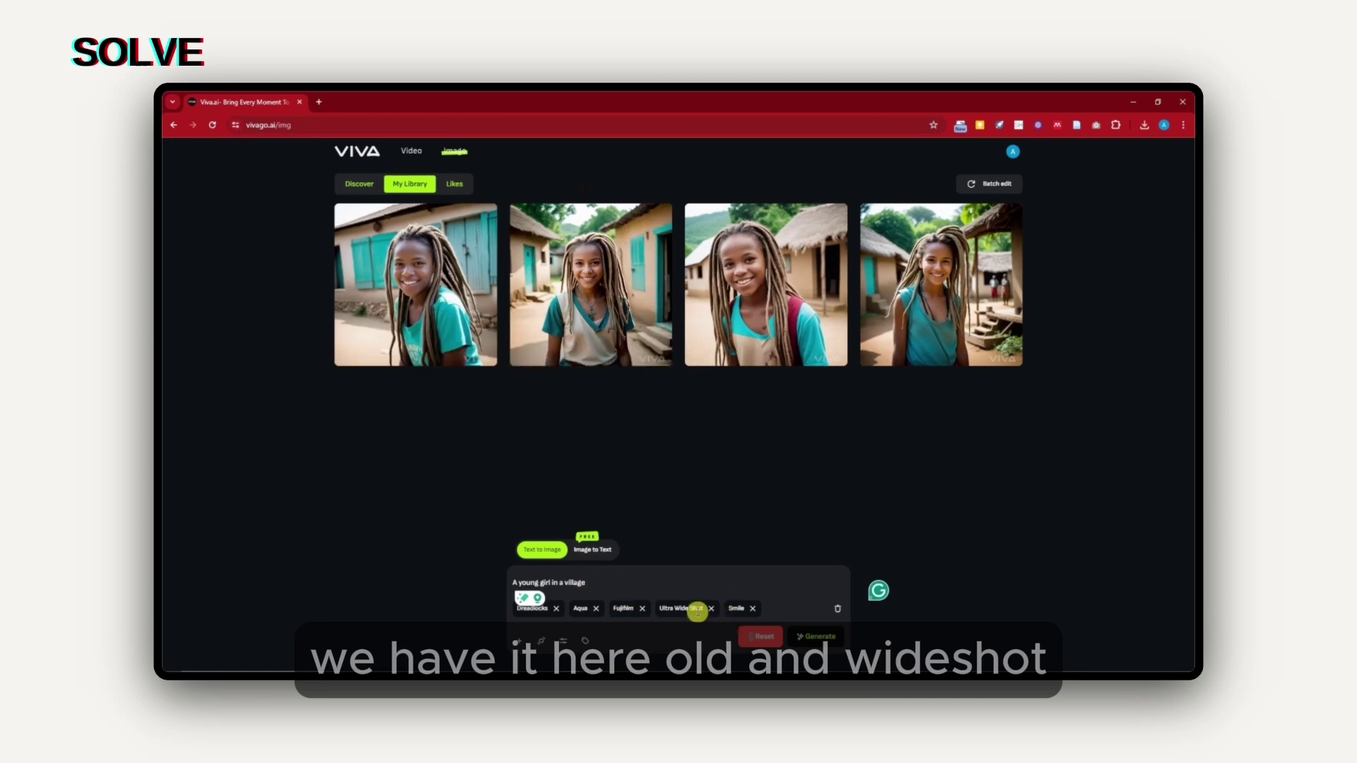
pyautogui.click(799, 252)
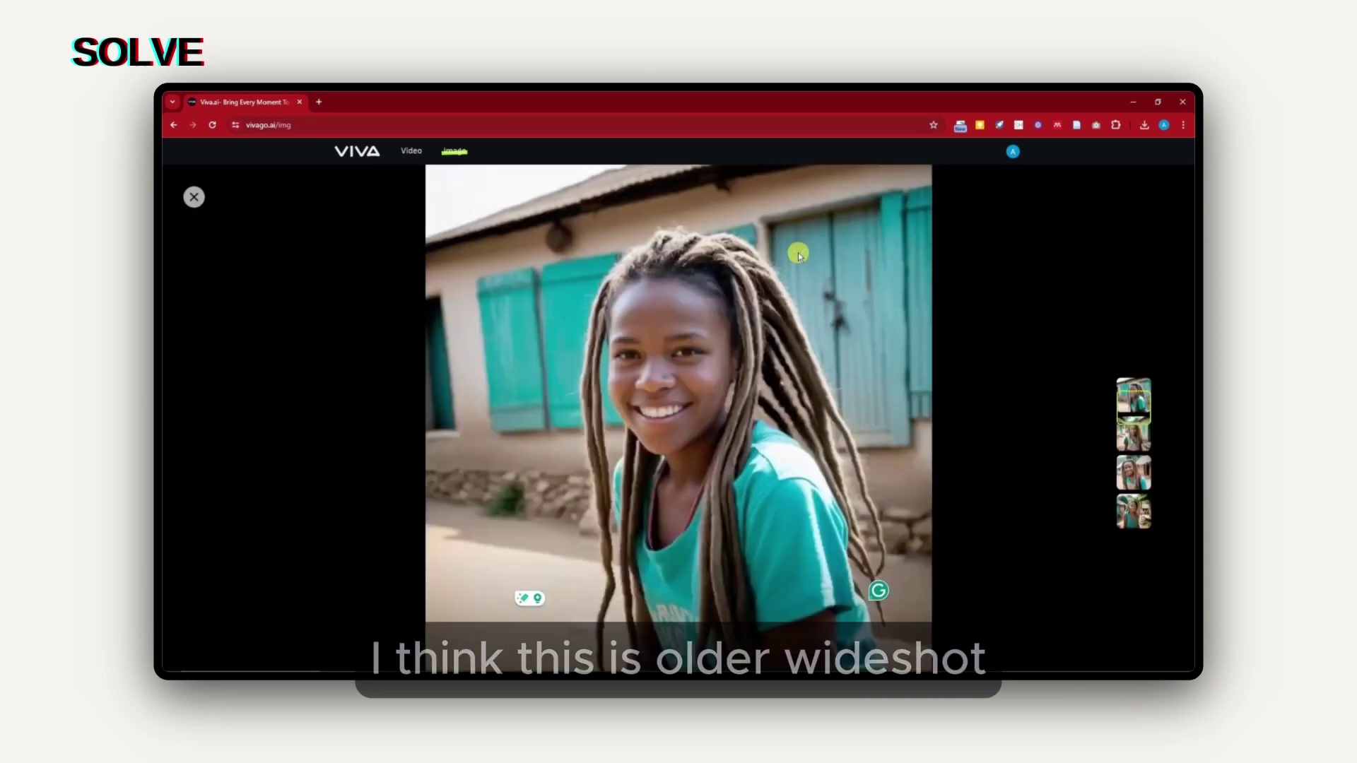
pyautogui.click(193, 197)
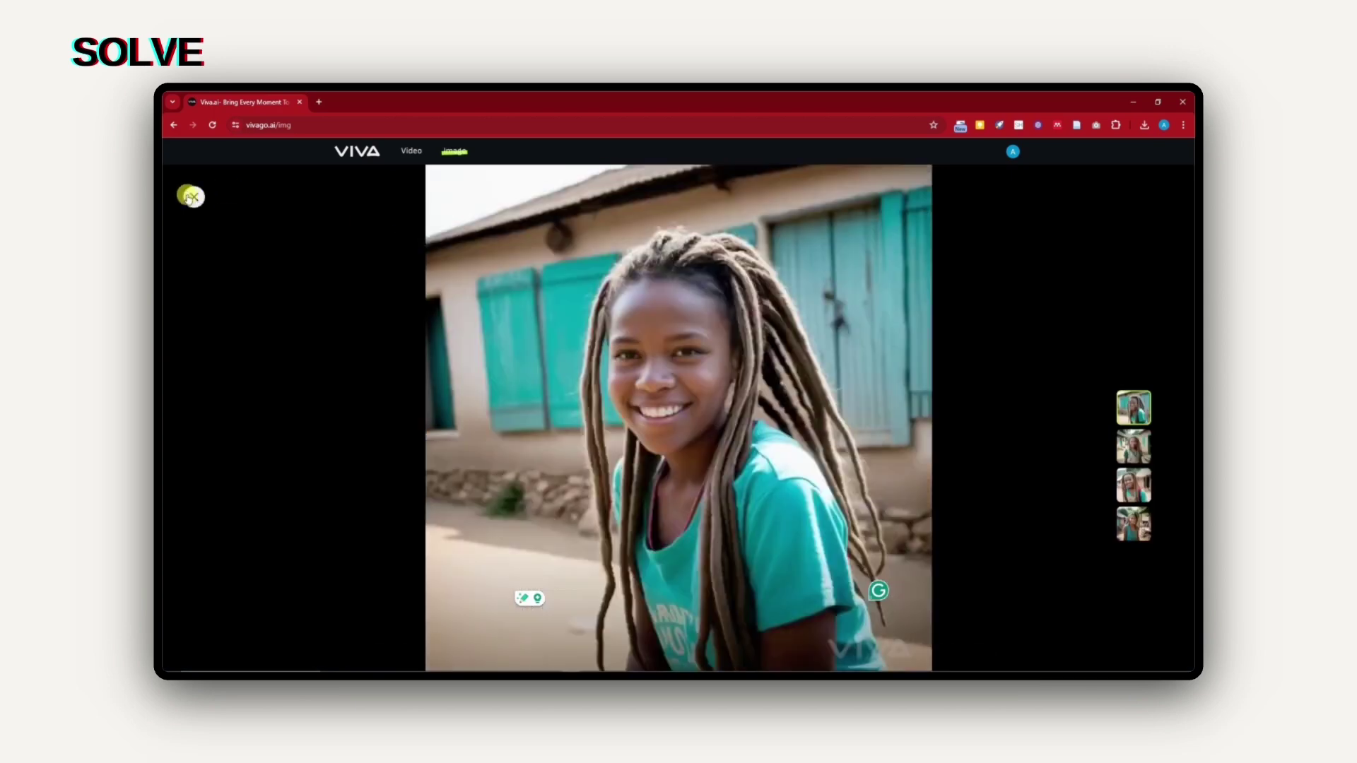
pyautogui.click(194, 198)
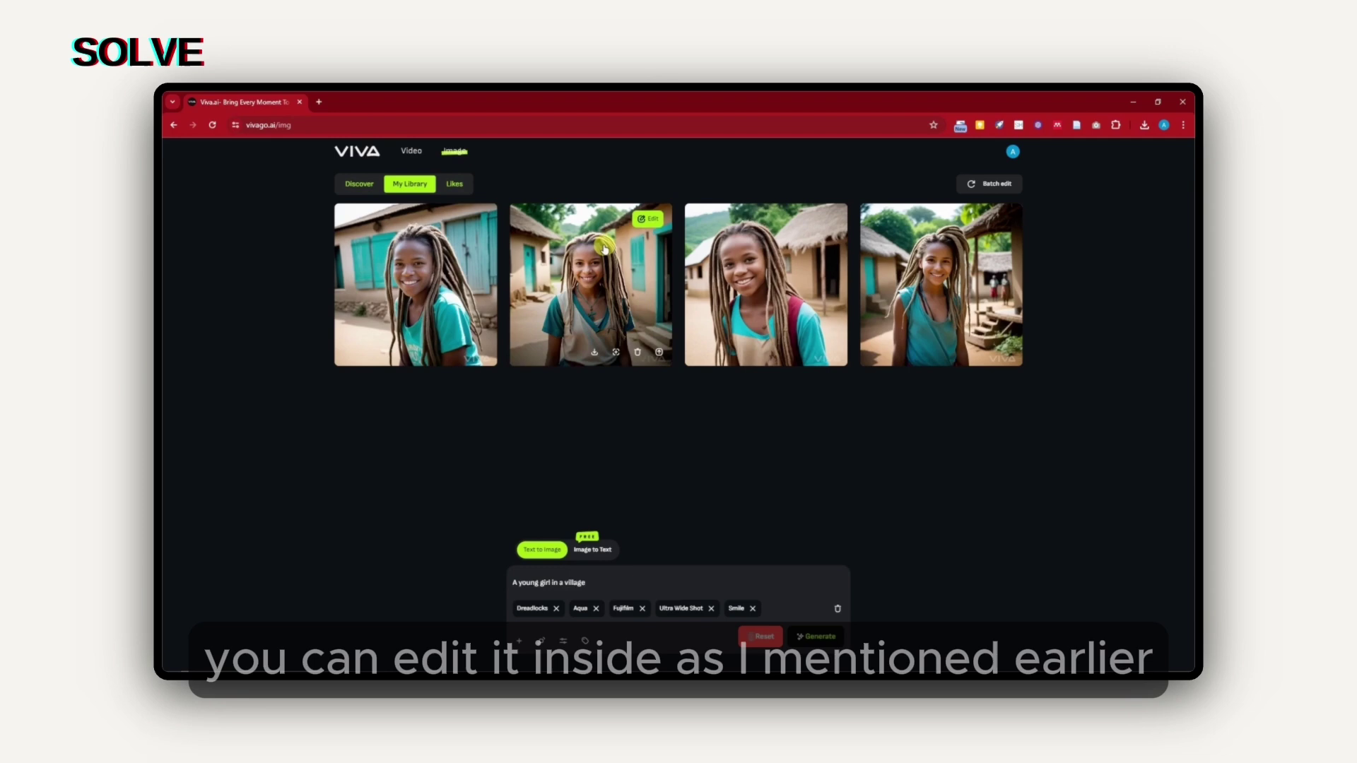
pyautogui.moveTo(954, 281)
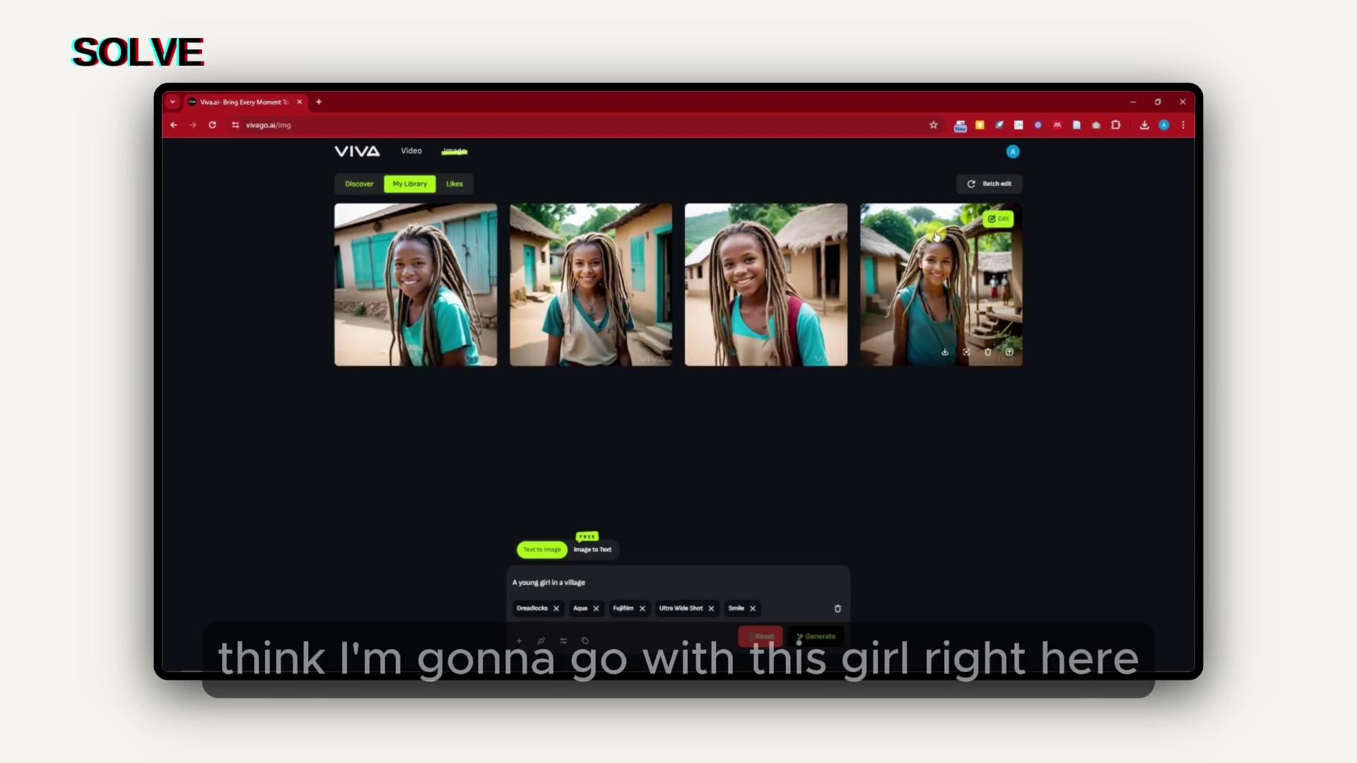
# Open the fourth image in Edit, browse Magic Expand, Image Enhance and Magic Eraser, ending on Repainting
pyautogui.click(935, 256)
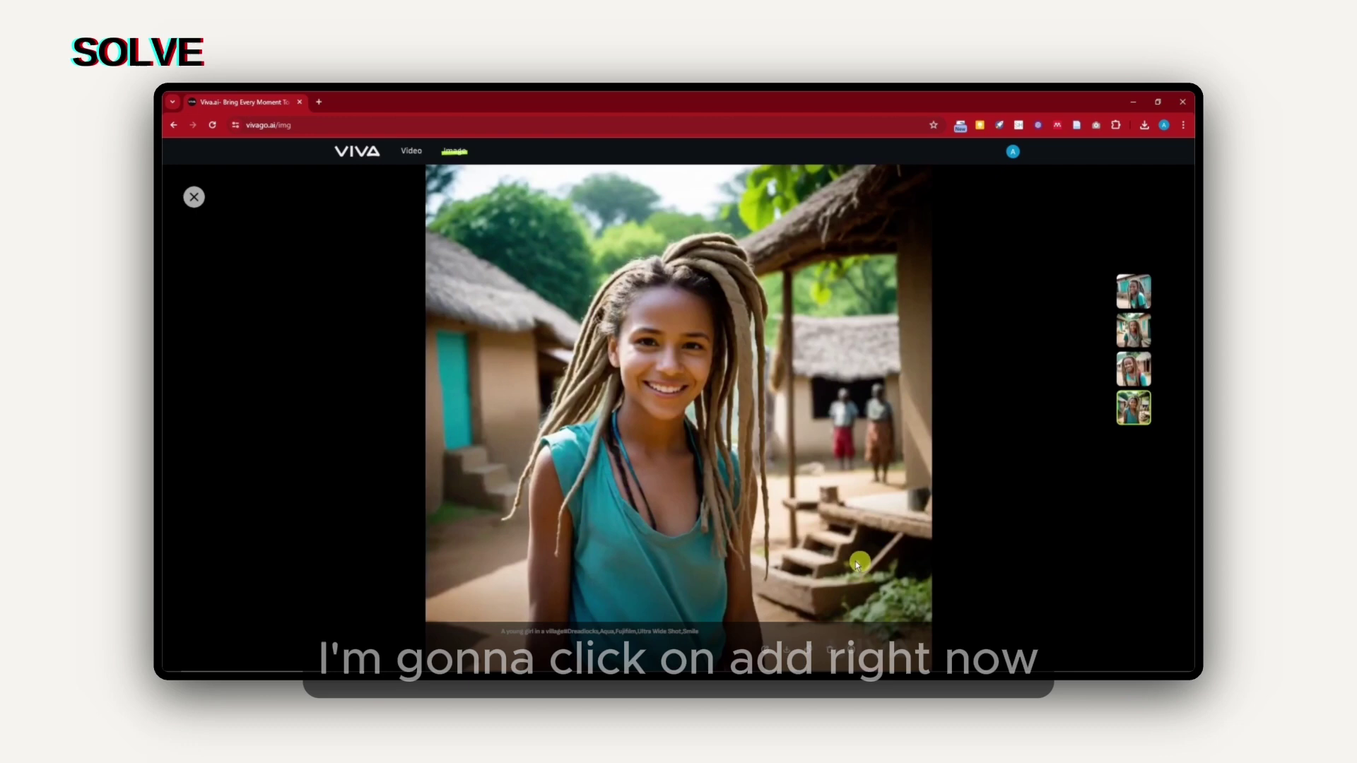
pyautogui.click(761, 620)
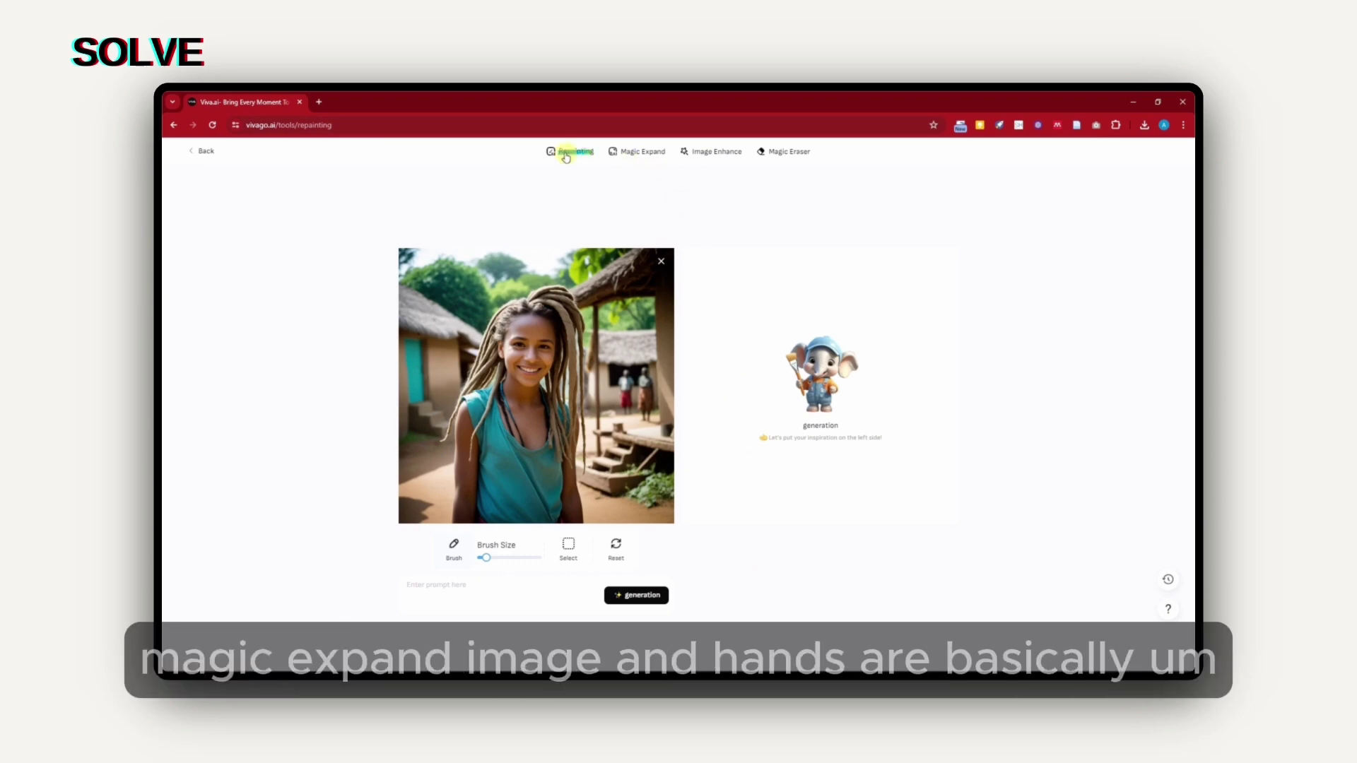
pyautogui.click(648, 156)
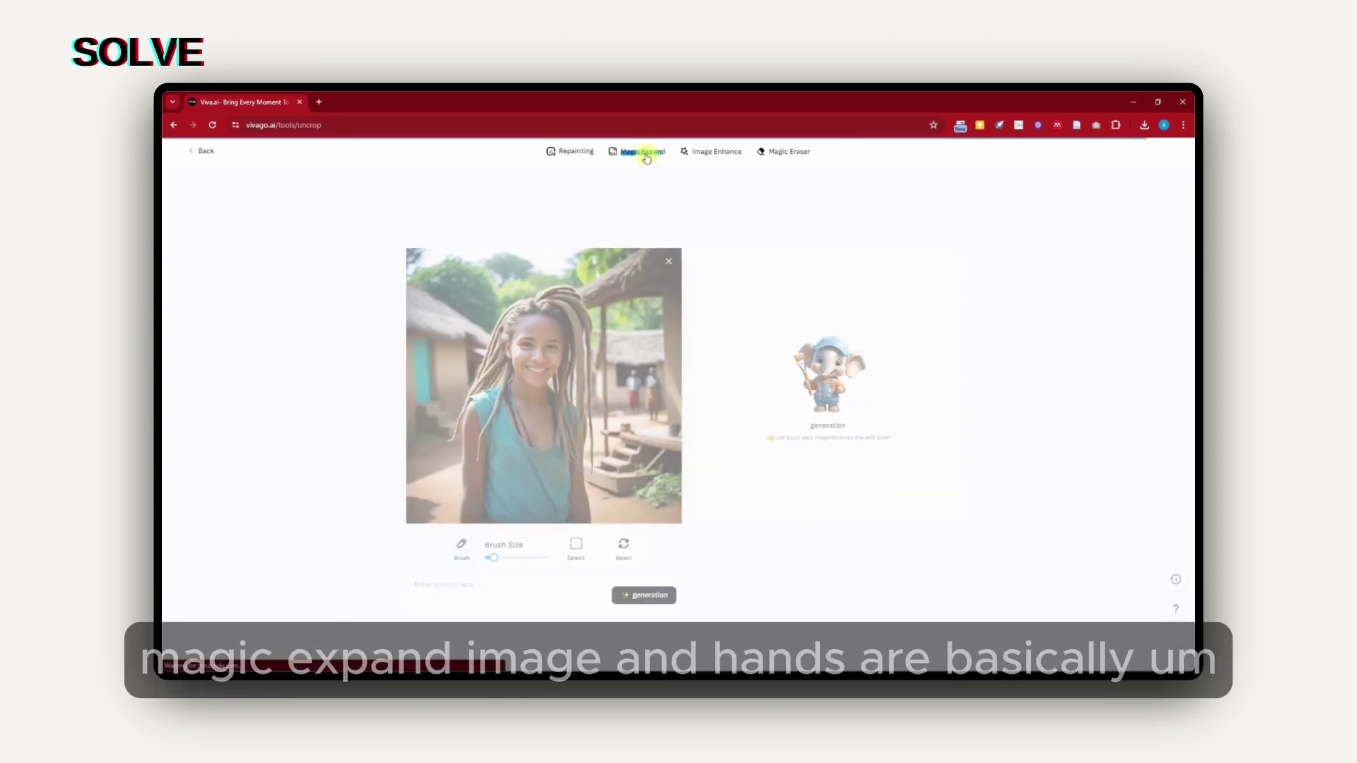
pyautogui.click(709, 156)
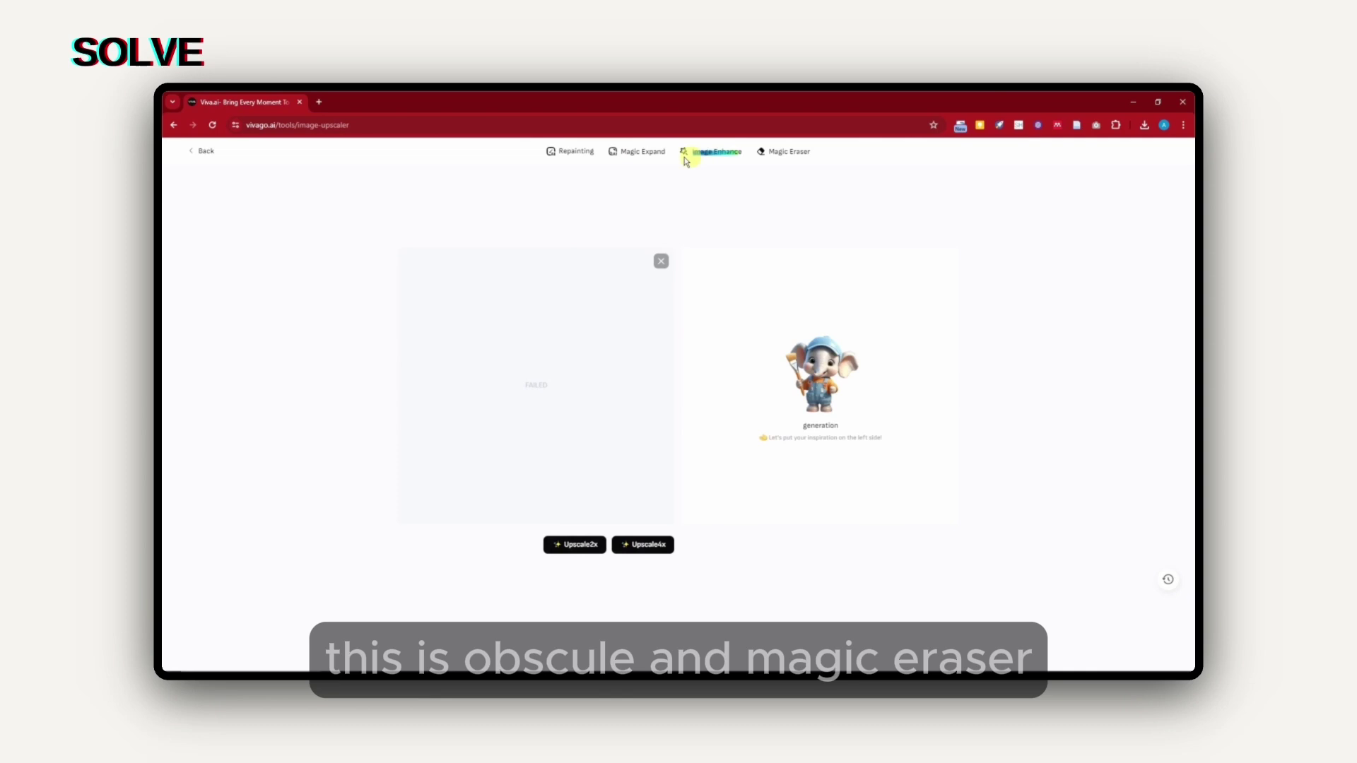
pyautogui.click(778, 152)
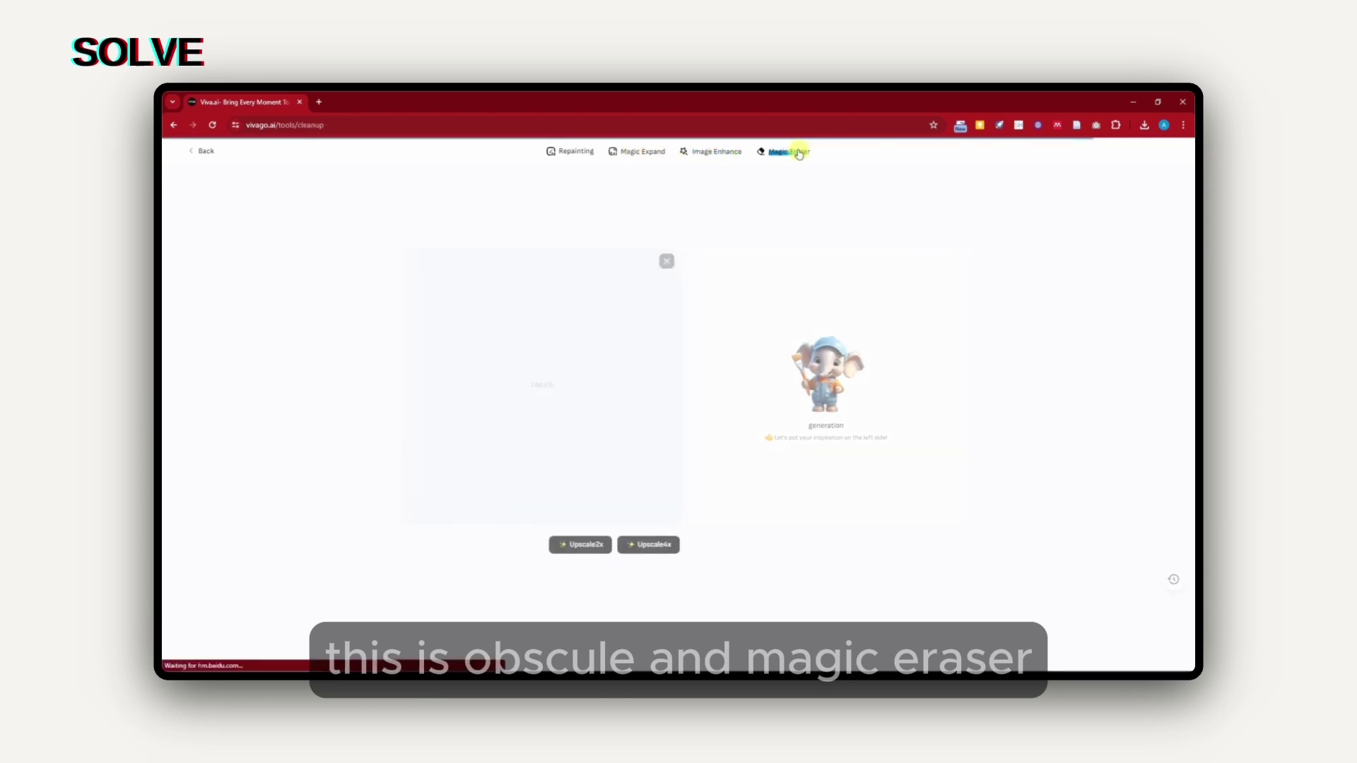
pyautogui.click(569, 153)
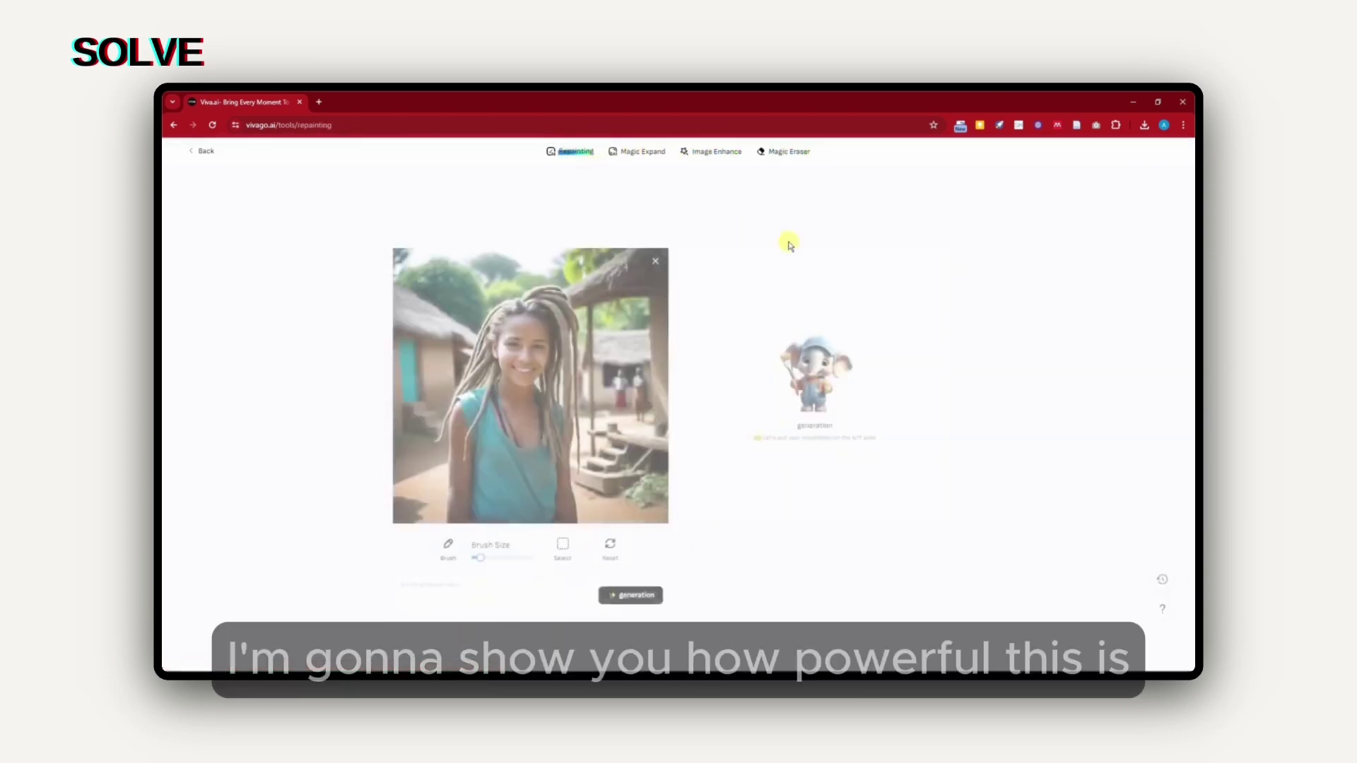
# Enlarge the brush, mask the photo's right edge and repaint it with the prompt 'Tree'
pyautogui.moveTo(485, 563)
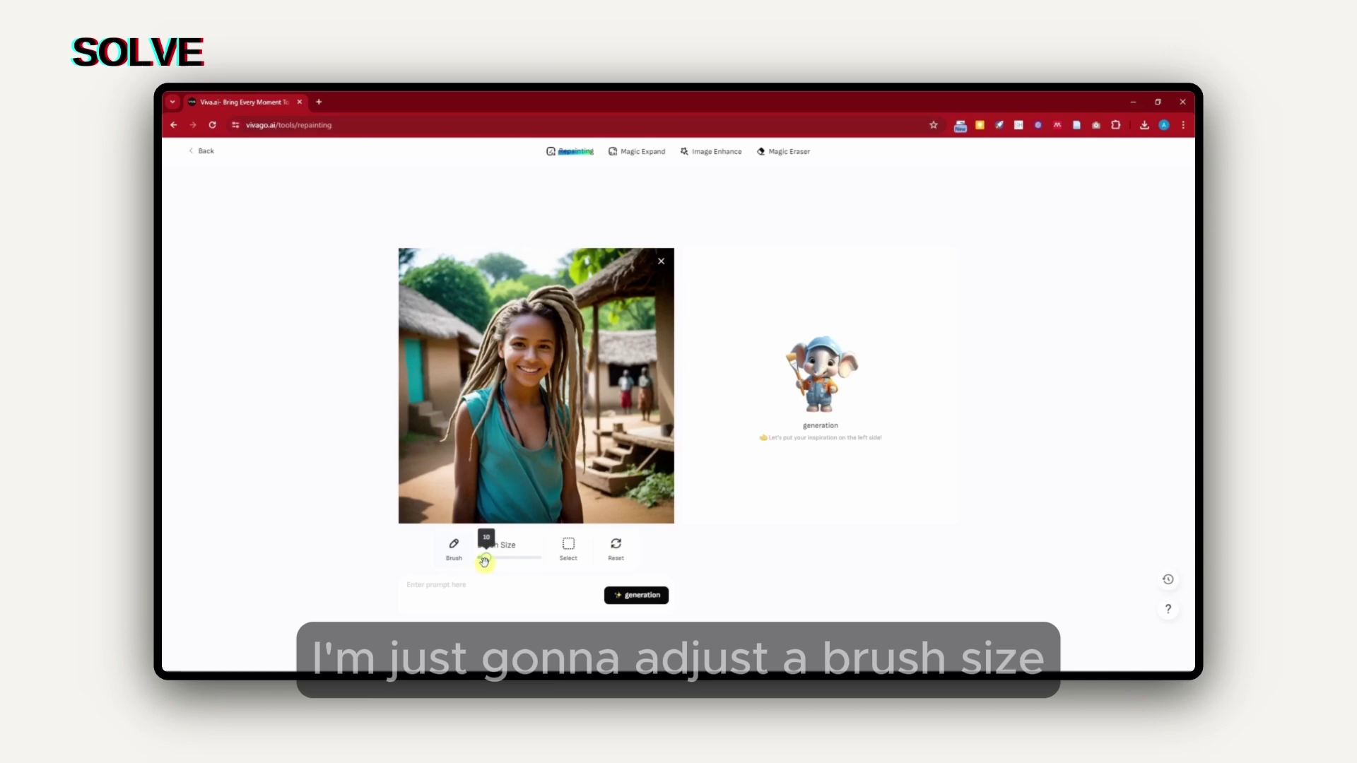
pyautogui.moveTo(485, 561)
pyautogui.mouseDown()
pyautogui.moveTo(492, 574)
pyautogui.moveTo(516, 558)
pyautogui.mouseUp()
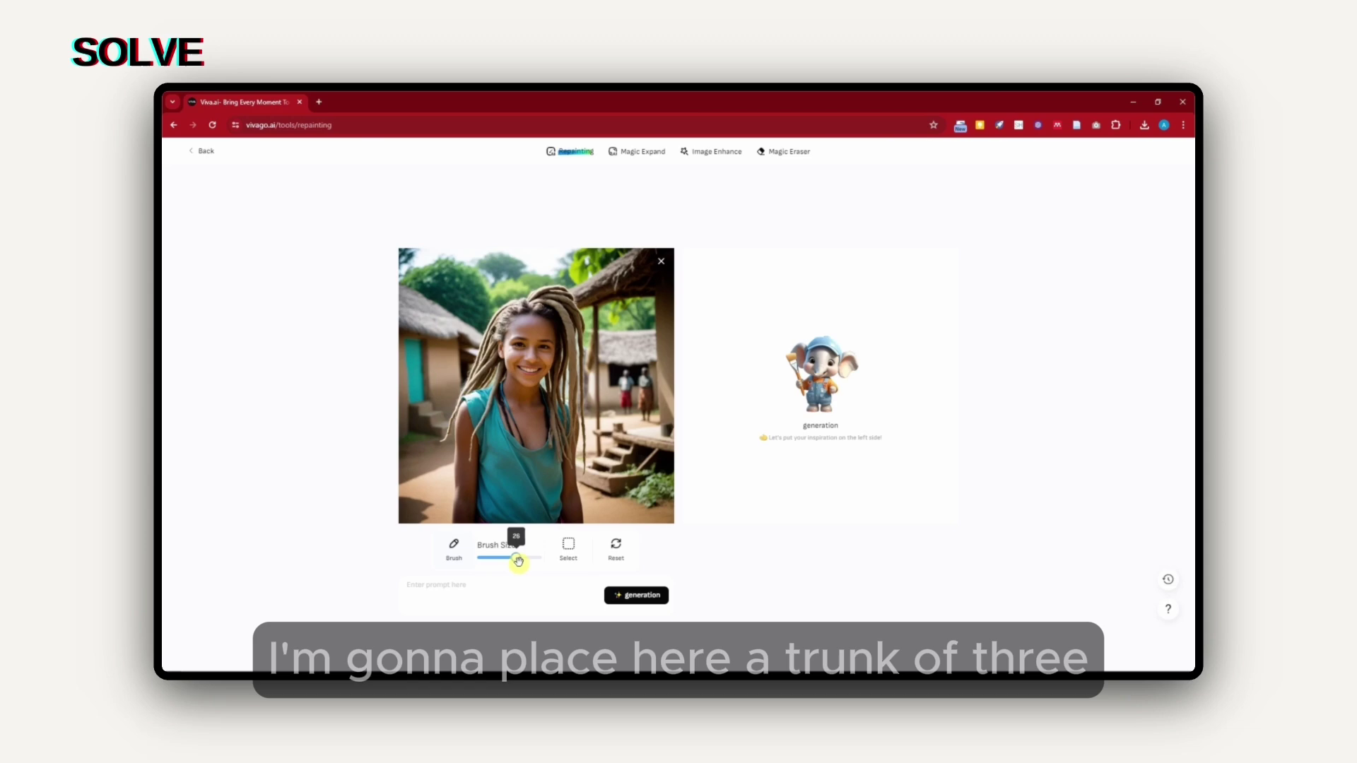
pyautogui.moveTo(642, 518)
pyautogui.mouseDown()
pyautogui.moveTo(629, 430)
pyautogui.moveTo(654, 366)
pyautogui.moveTo(675, 402)
pyautogui.moveTo(659, 384)
pyautogui.moveTo(649, 407)
pyautogui.moveTo(653, 379)
pyautogui.moveTo(645, 415)
pyautogui.moveTo(655, 383)
pyautogui.moveTo(666, 423)
pyautogui.moveTo(643, 432)
pyautogui.moveTo(666, 408)
pyautogui.moveTo(656, 402)
pyautogui.moveTo(650, 492)
pyautogui.moveTo(665, 466)
pyautogui.moveTo(661, 517)
pyautogui.mouseUp()
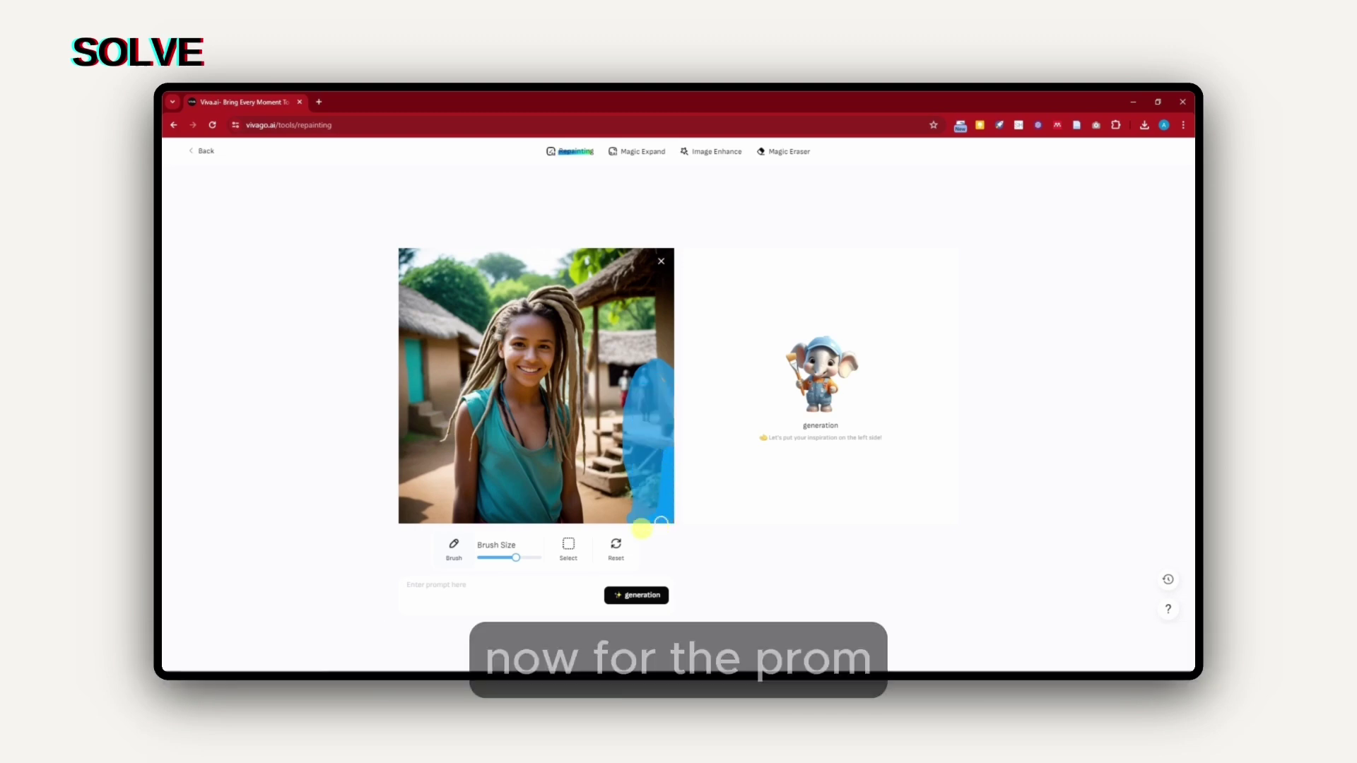
pyautogui.click(447, 590)
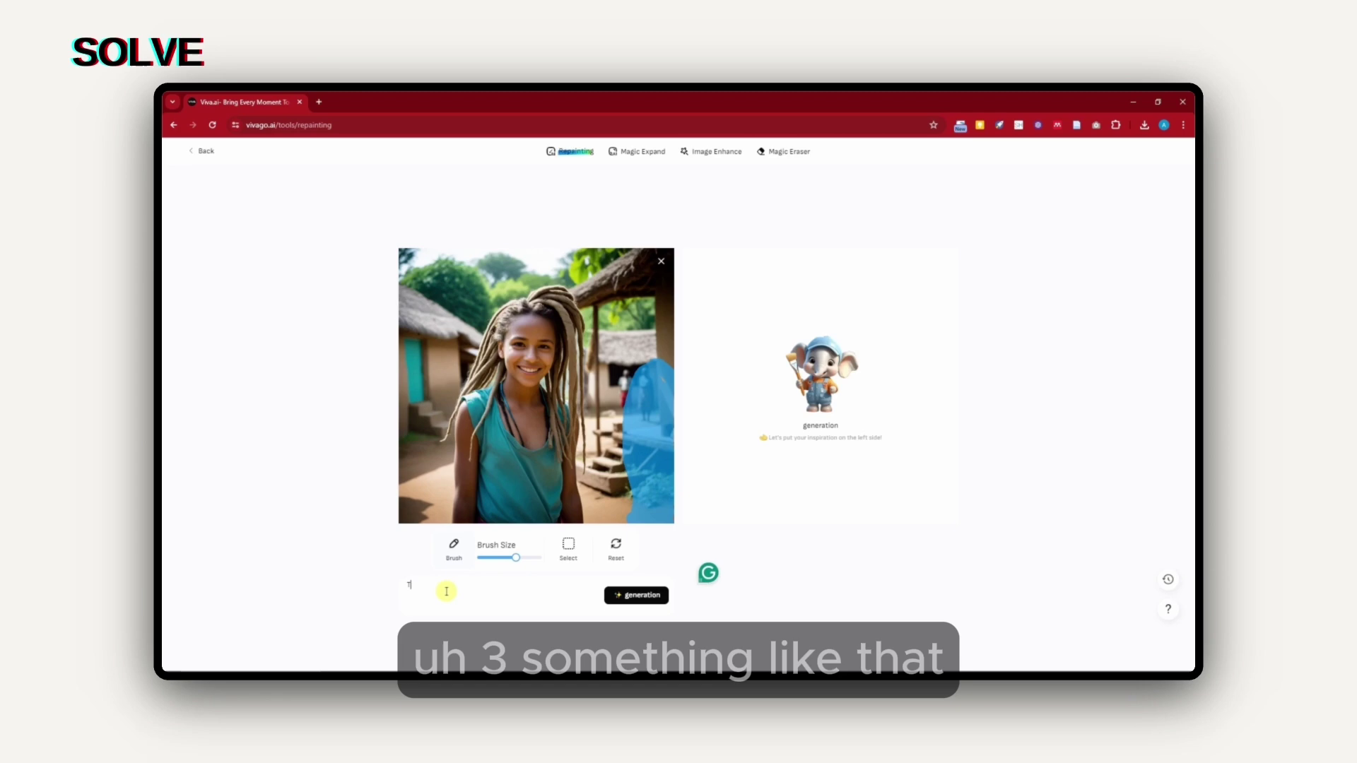
pyautogui.write('Tree')
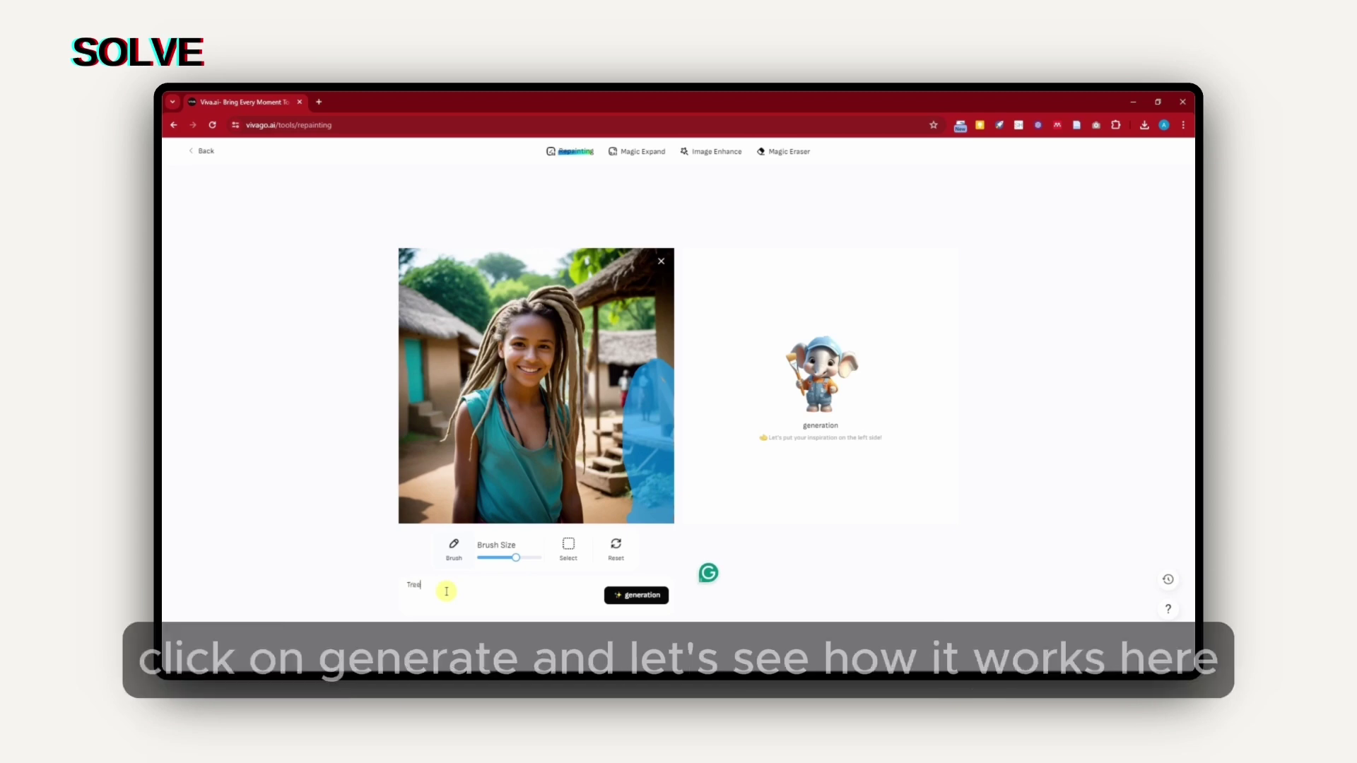
pyautogui.click(619, 596)
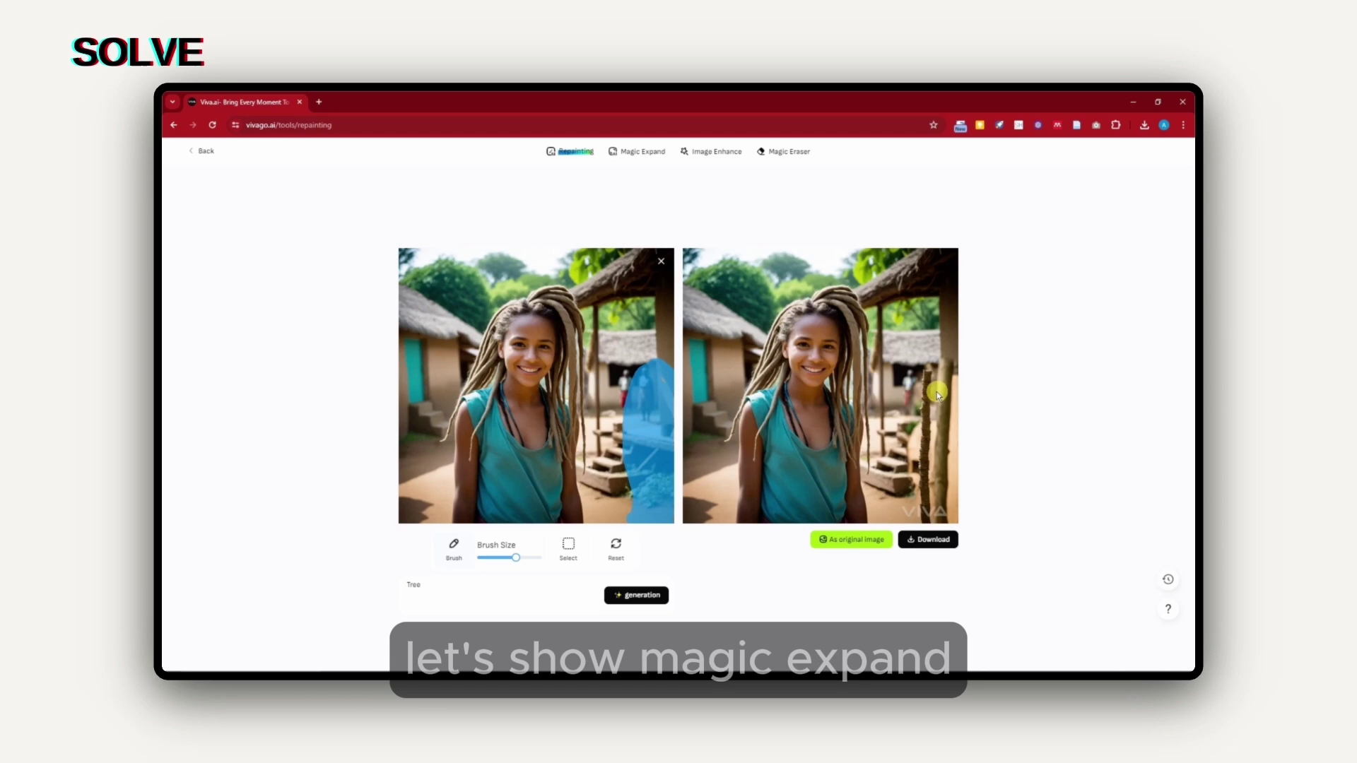
# Drag Magic Expand's Multiple slider toward the middle and generate the expanded photo
pyautogui.click(645, 154)
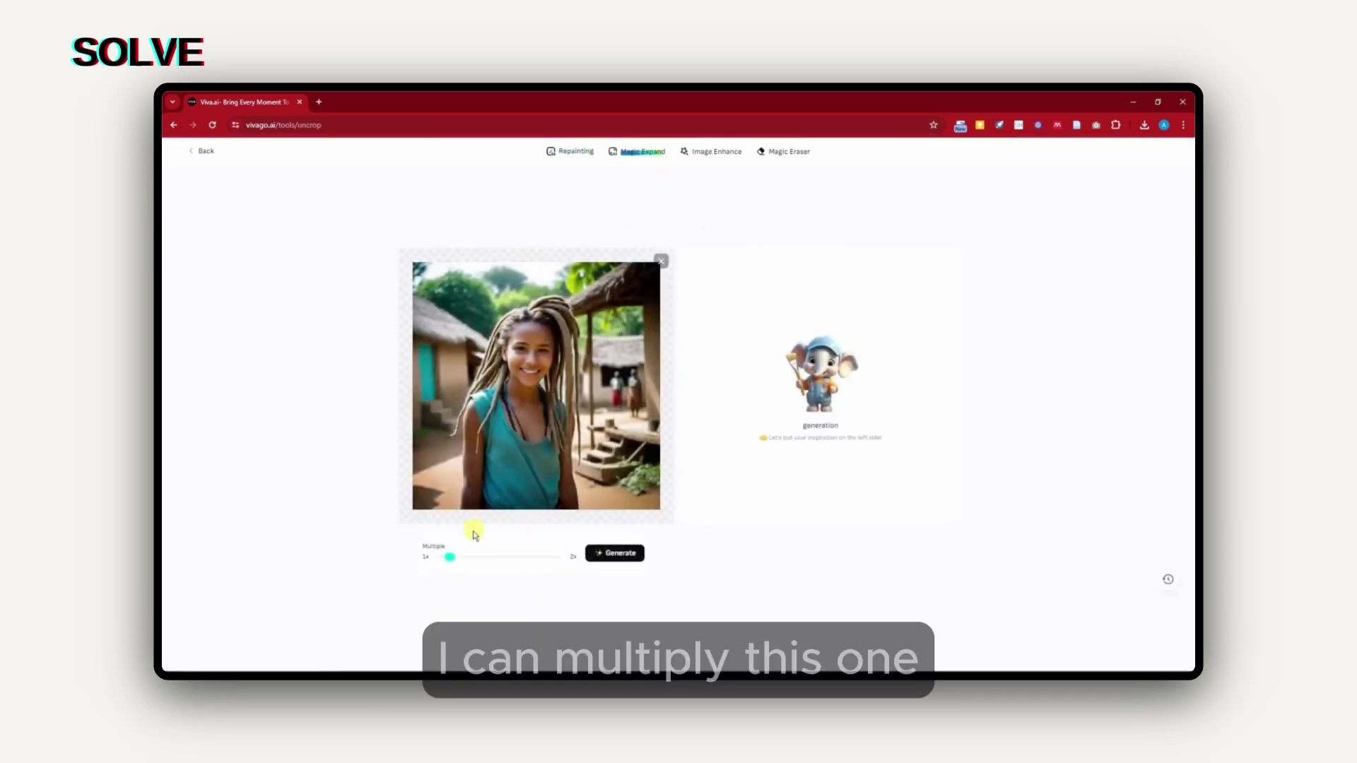
pyautogui.moveTo(449, 561); pyautogui.dragTo(511, 561)
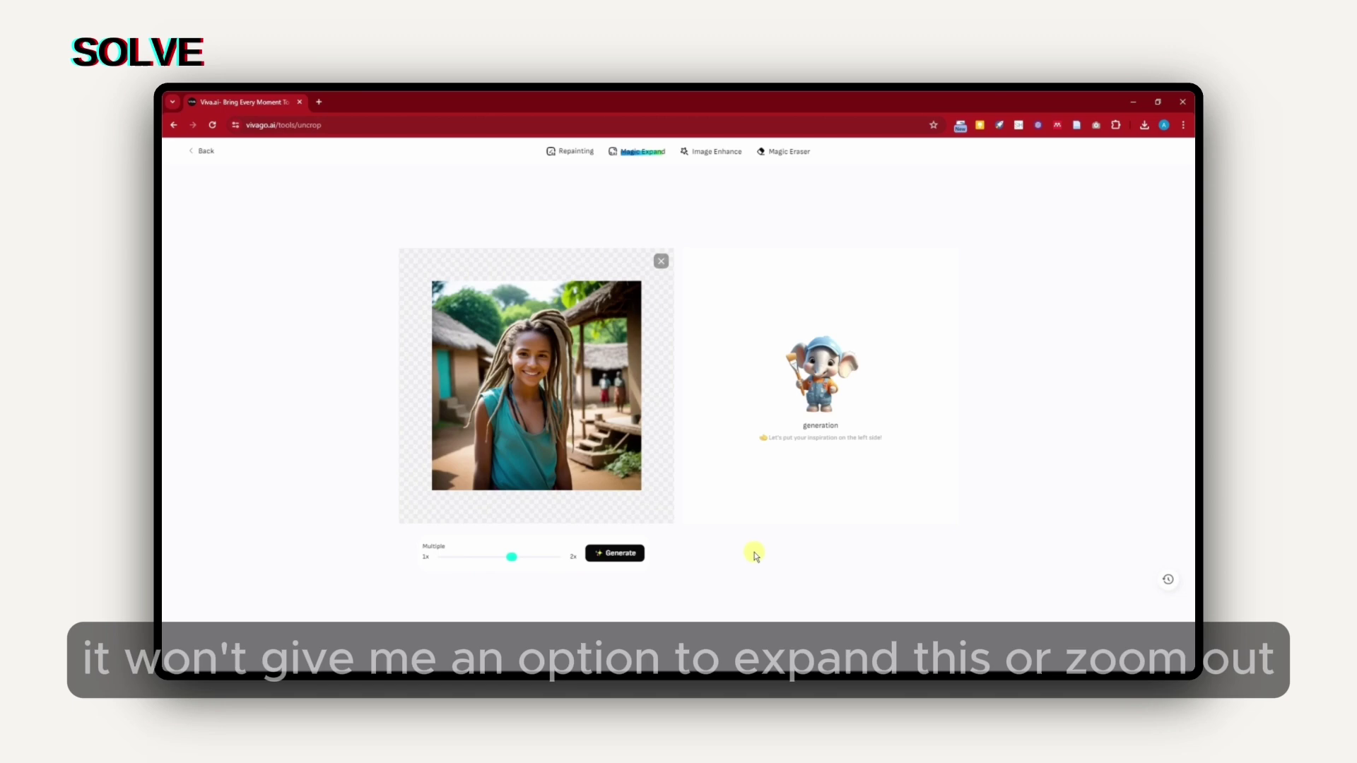
pyautogui.click(617, 556)
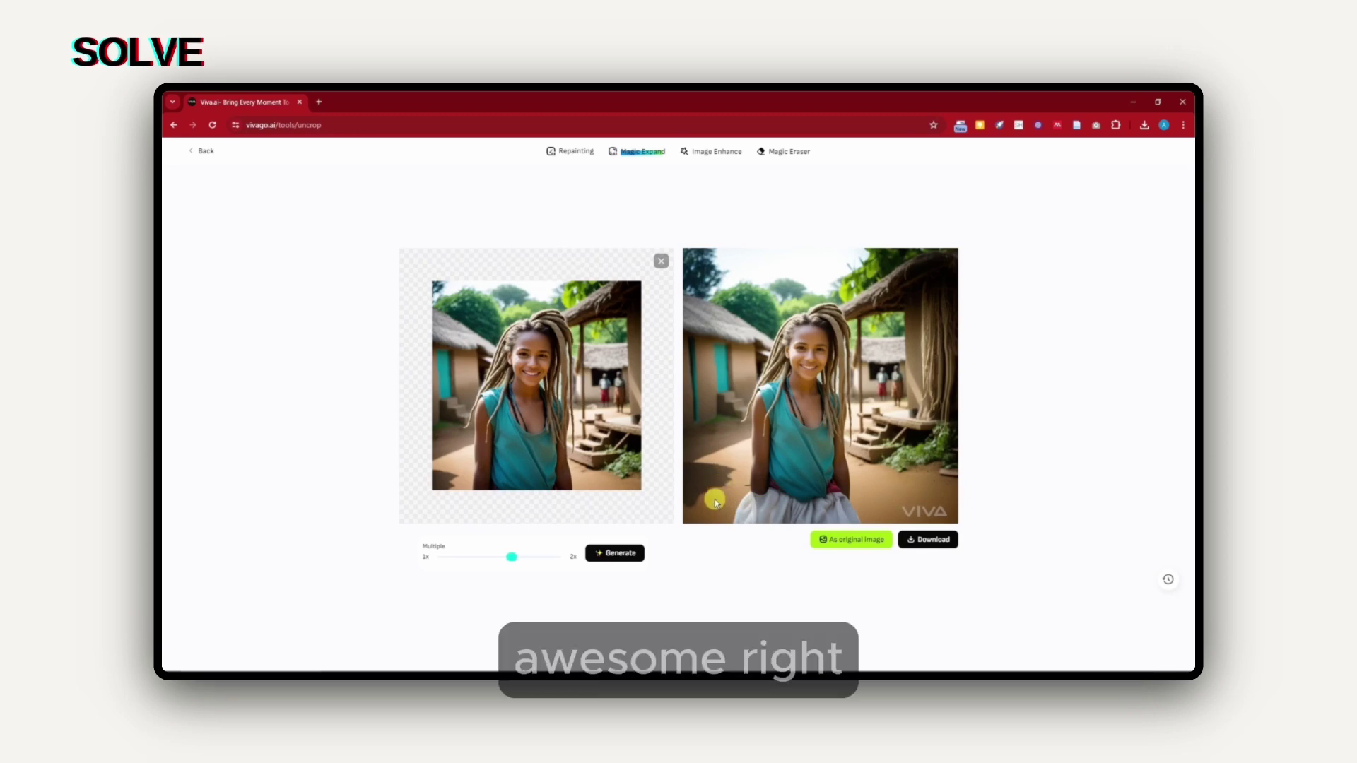
# Switch to the Image Enhance upscaler, which offers 2x and 4x options
pyautogui.click(707, 153)
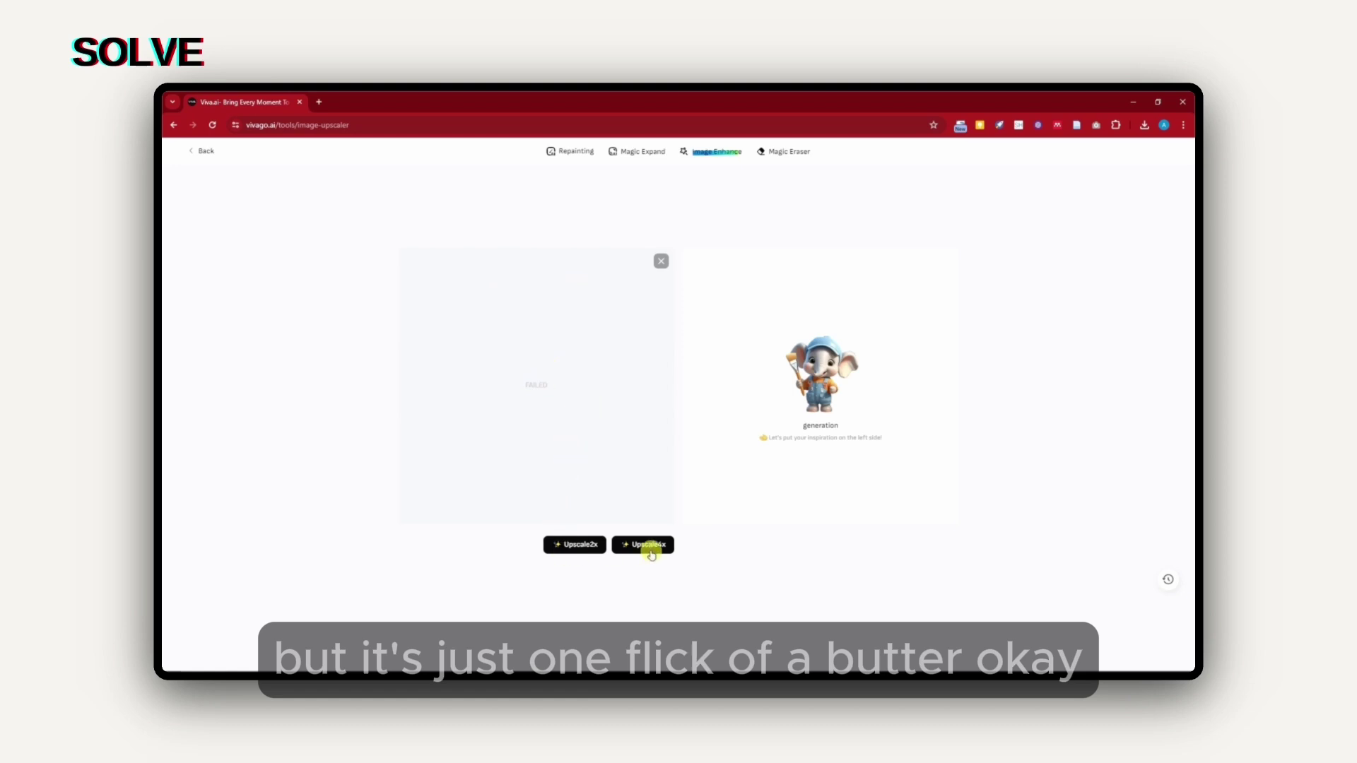
# Use Magic Eraser at brush size 18 to select and erase the two background people
pyautogui.click(783, 153)
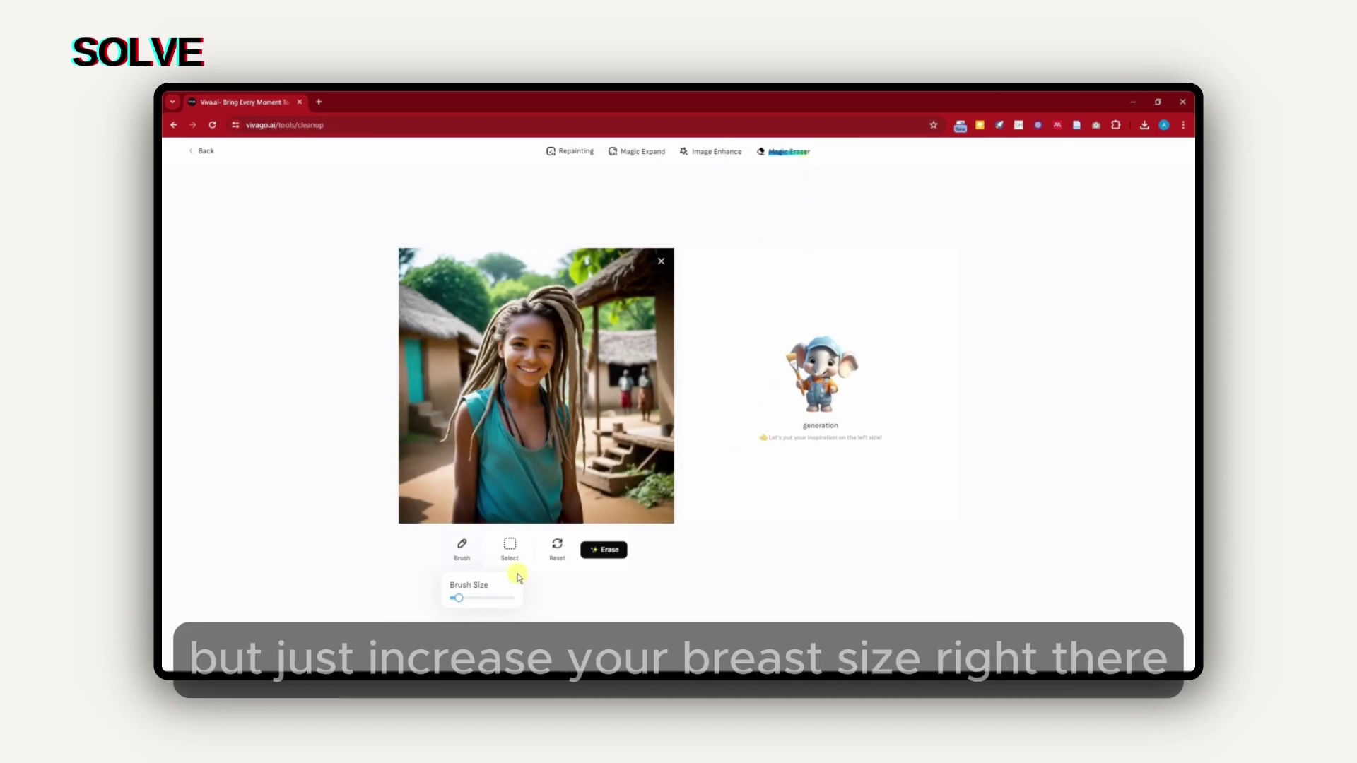
pyautogui.moveTo(459, 597); pyautogui.dragTo(473, 598)
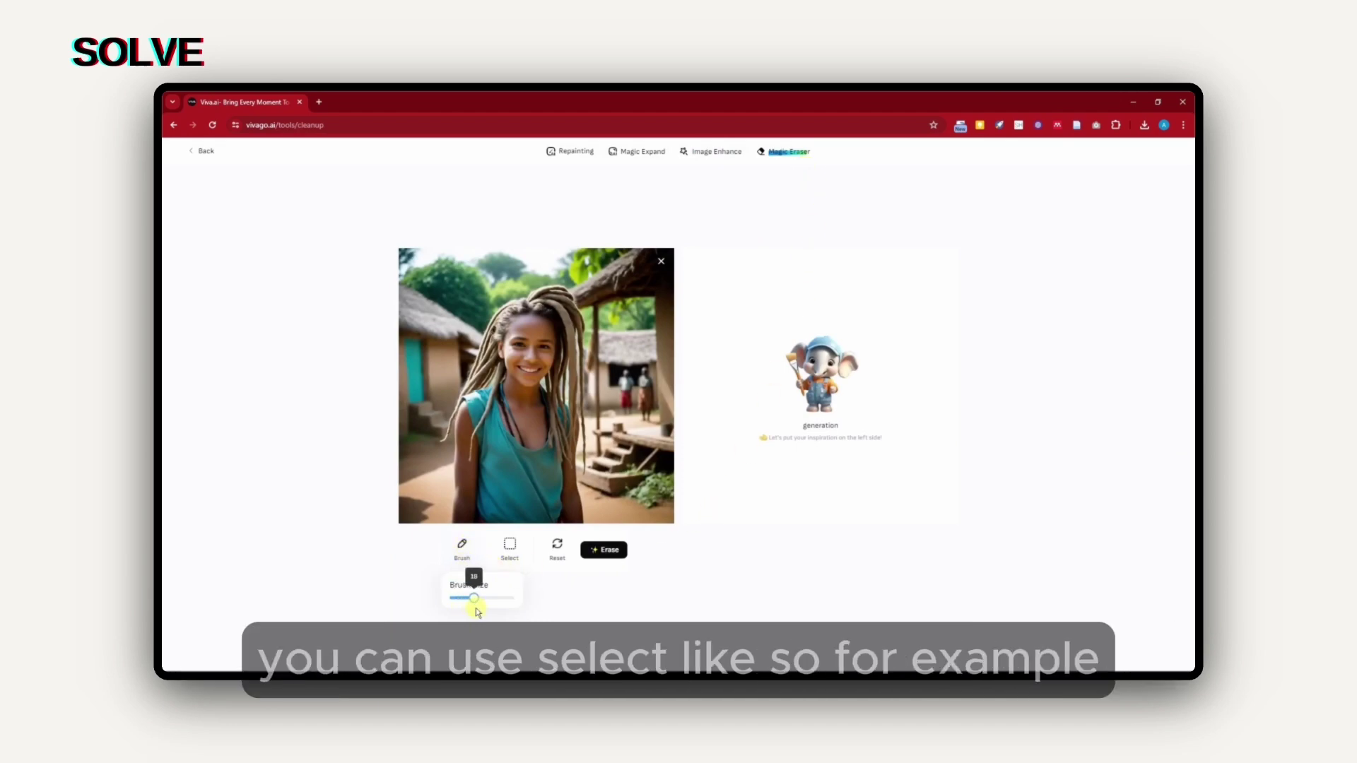
pyautogui.click(509, 546)
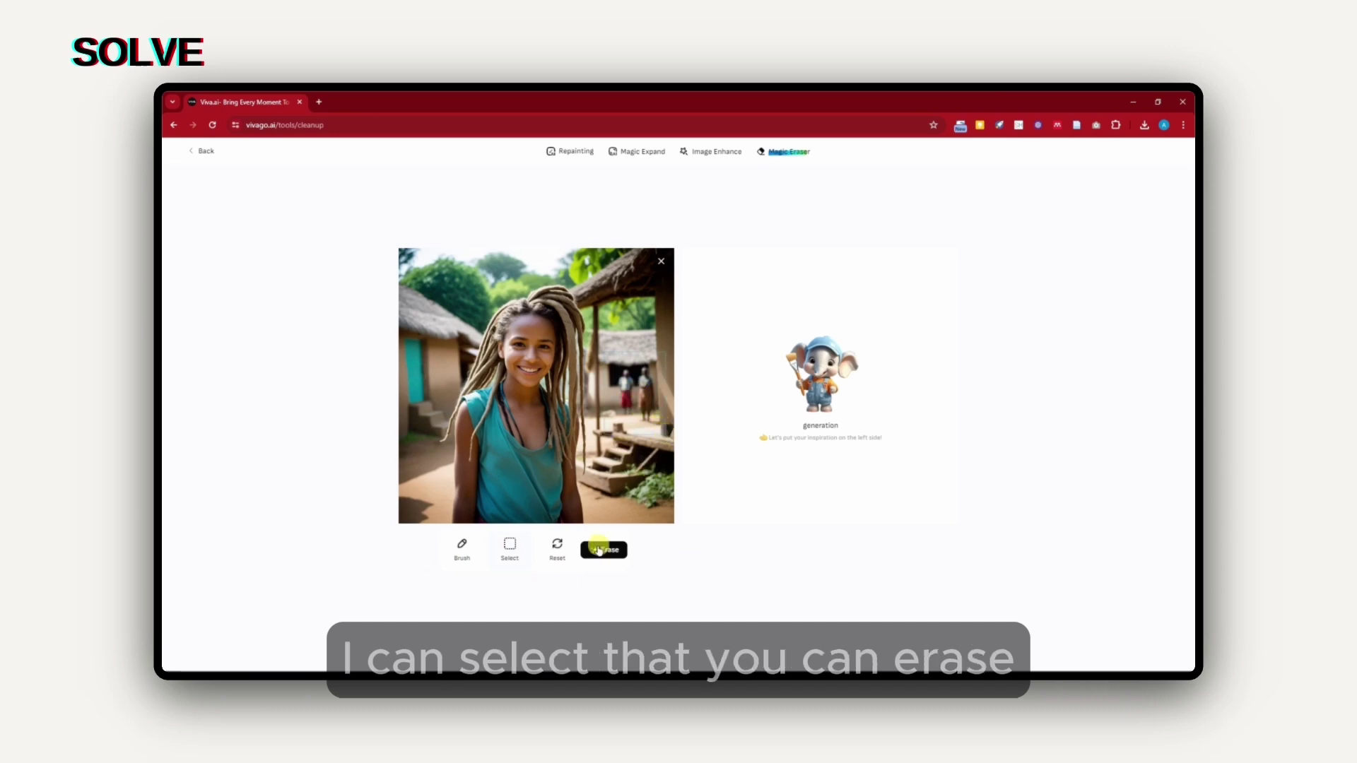
pyautogui.click(603, 551)
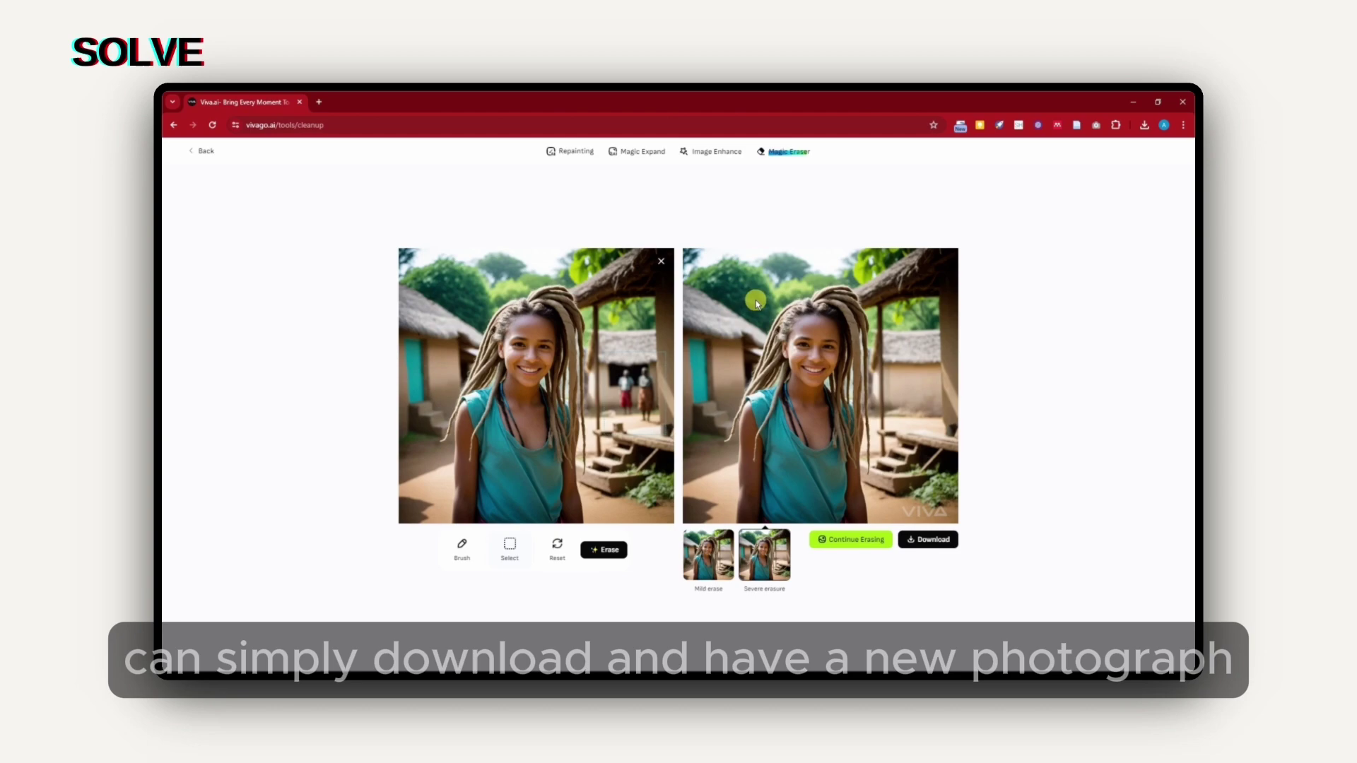
# Navigate back to the video generator and switch it to 4K Enhance mode
pyautogui.click(202, 153)
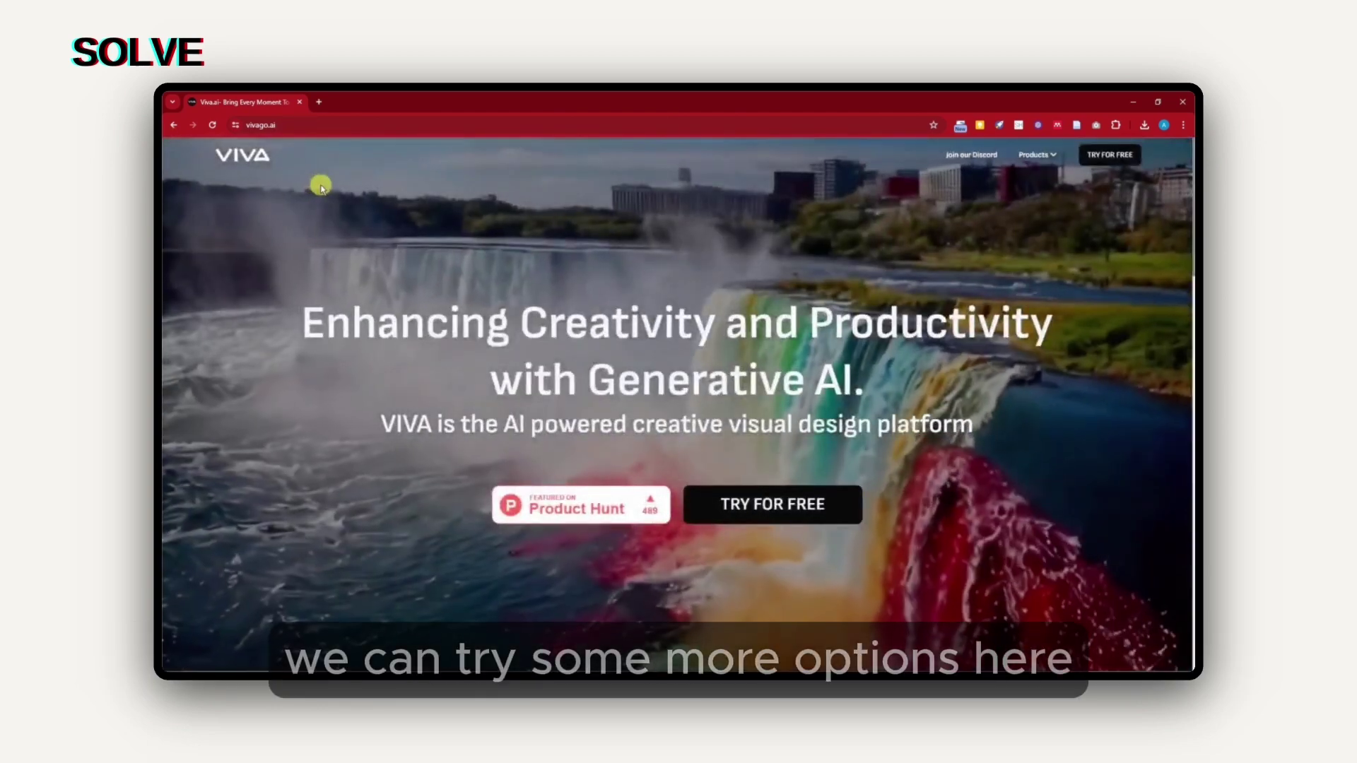
pyautogui.click(789, 514)
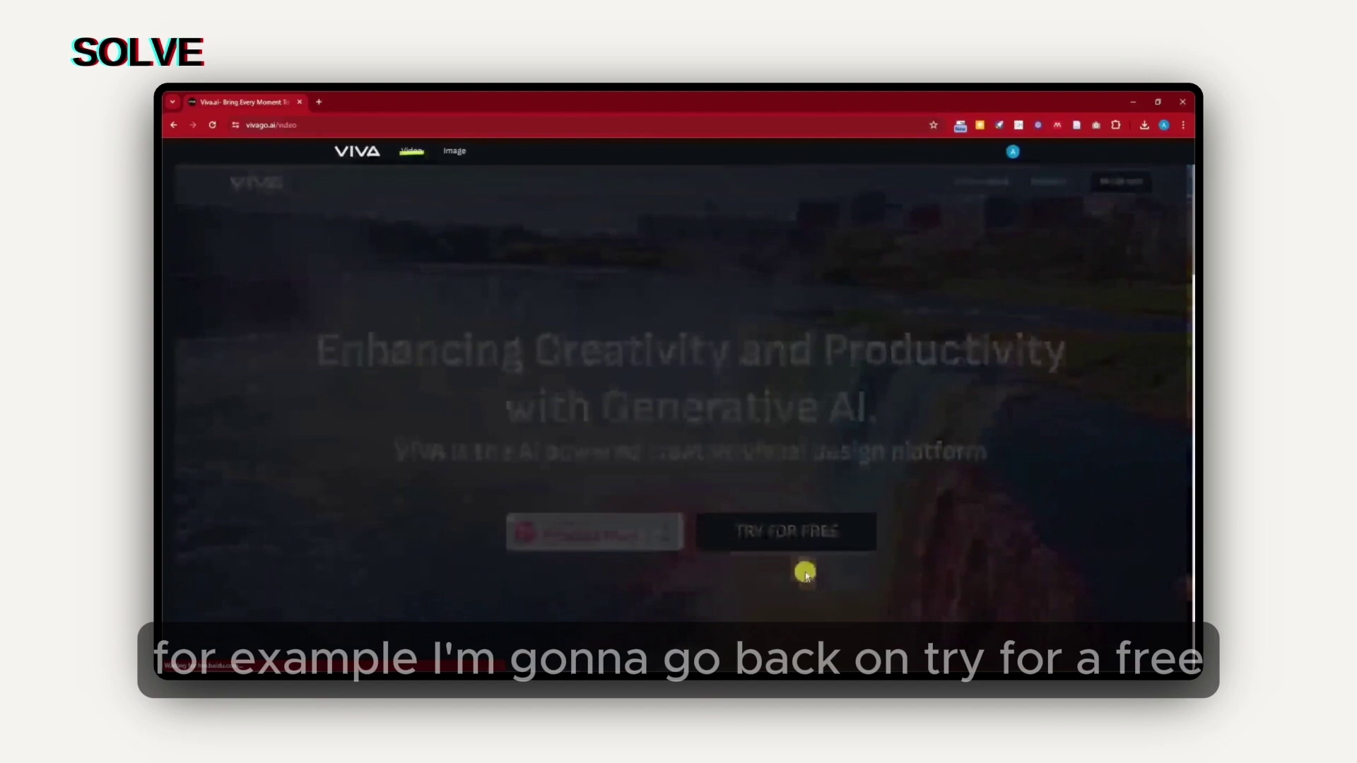
pyautogui.click(460, 150)
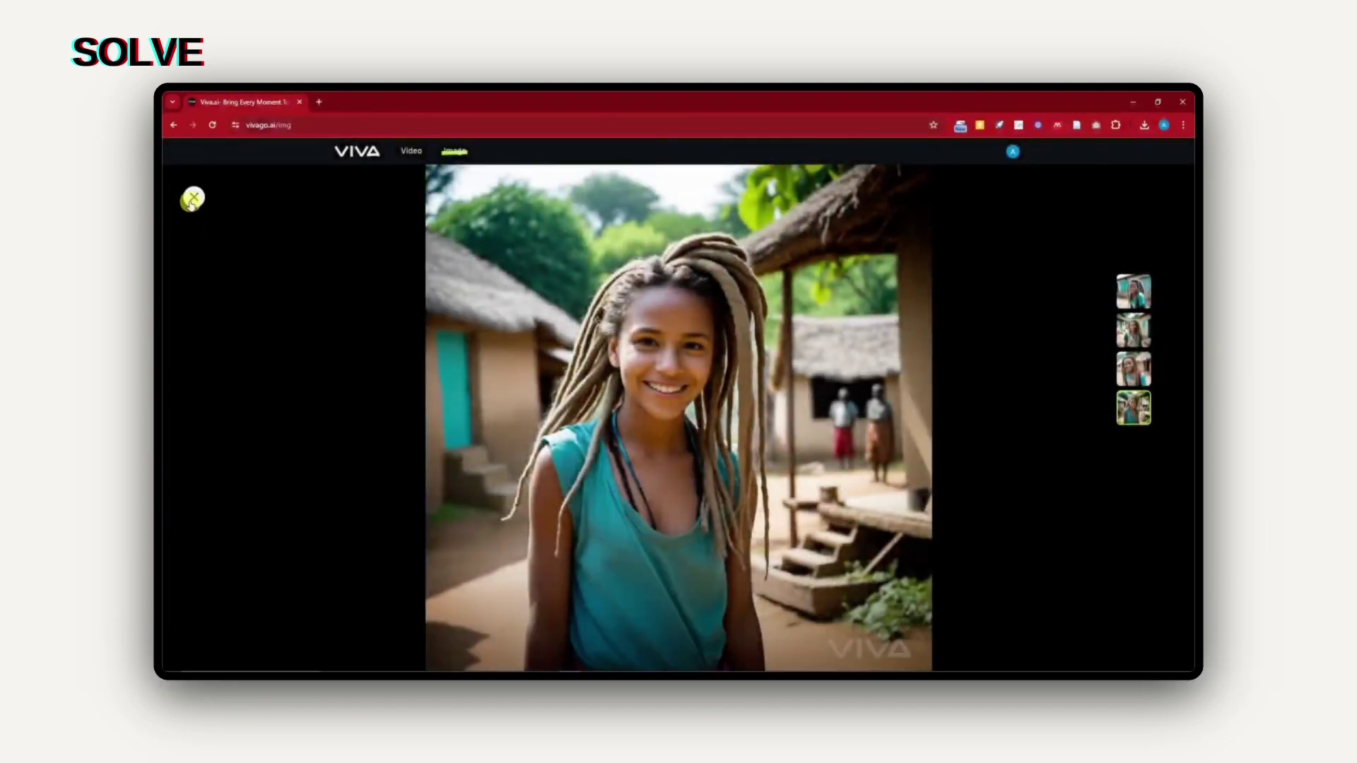
pyautogui.click(191, 199)
pyautogui.click(594, 571)
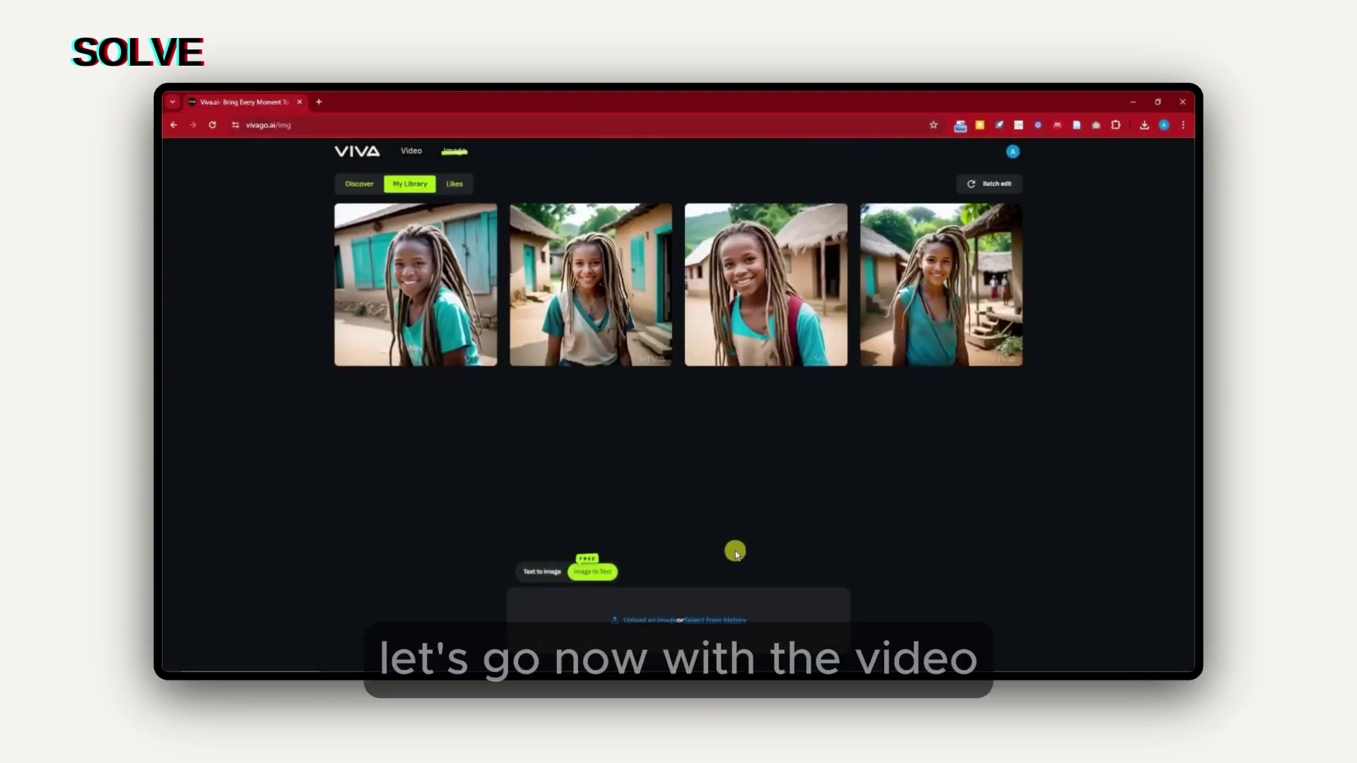
pyautogui.click(413, 151)
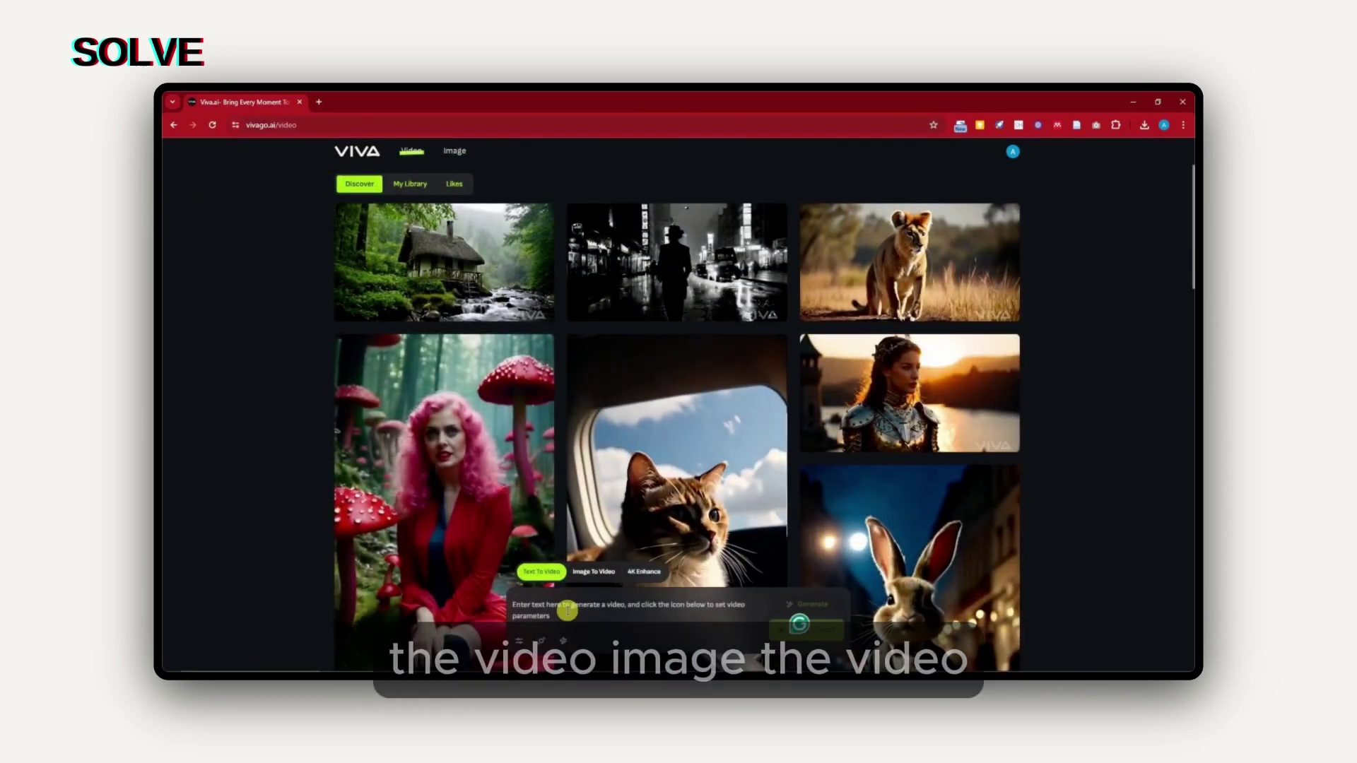
pyautogui.click(594, 571)
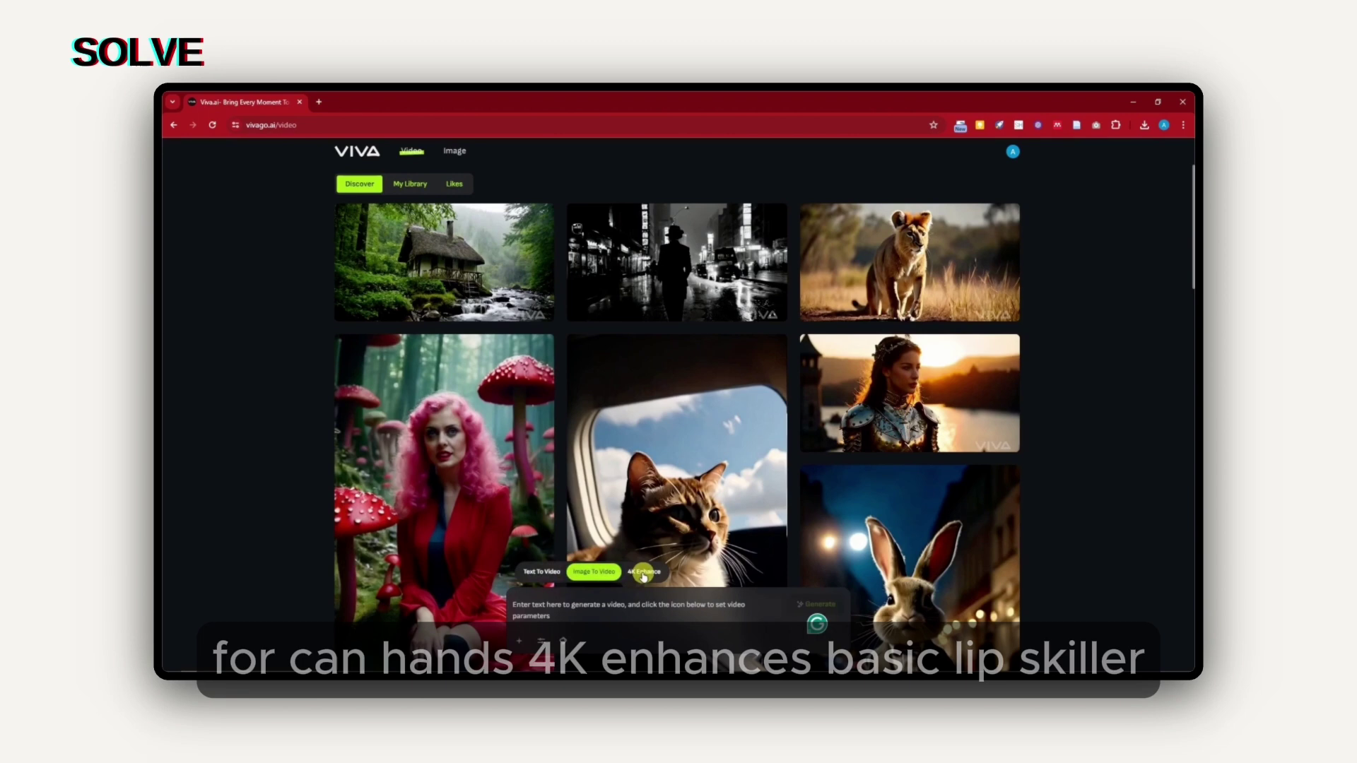
pyautogui.click(643, 573)
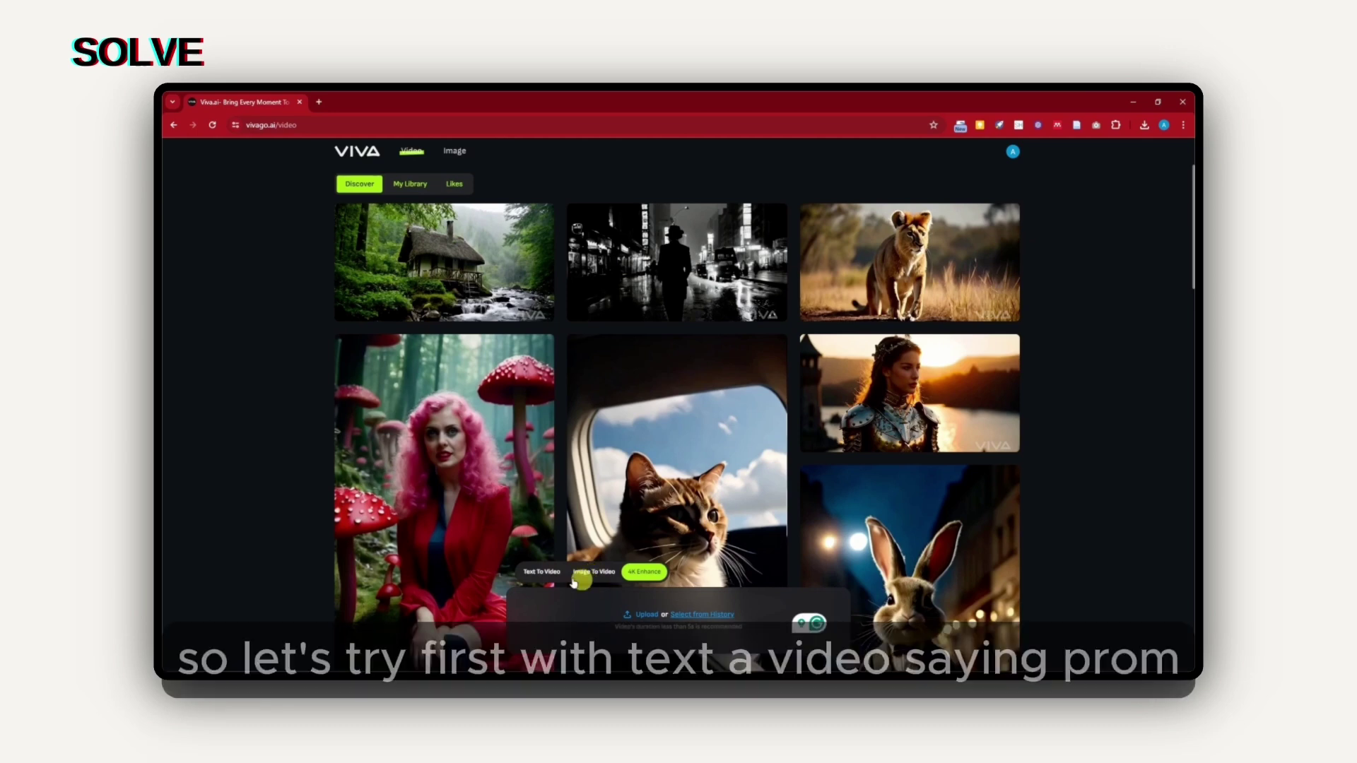
# Enter the text-to-video prompt 'A young girl in a forest' with negative prompt 'Ugly, Noisy, Pixelated'
pyautogui.click(541, 572)
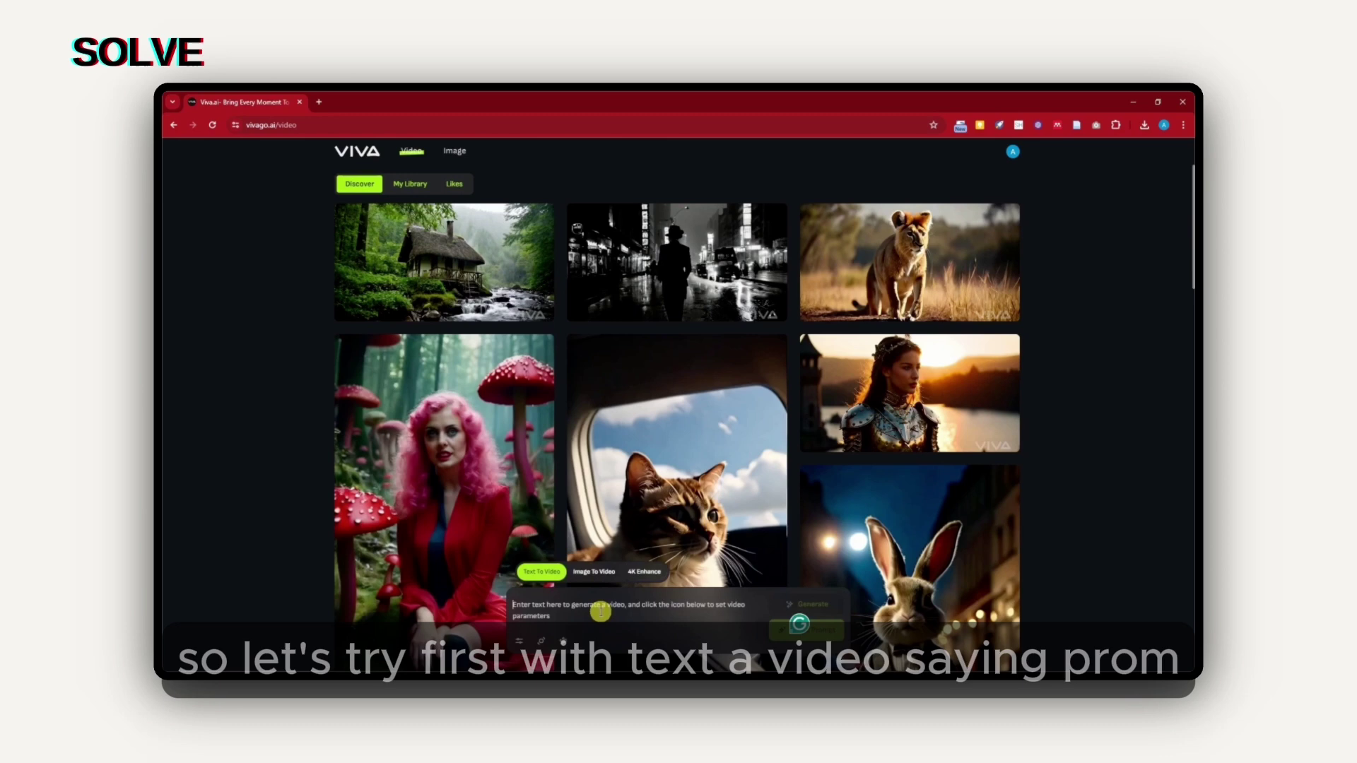
pyautogui.write('A you')
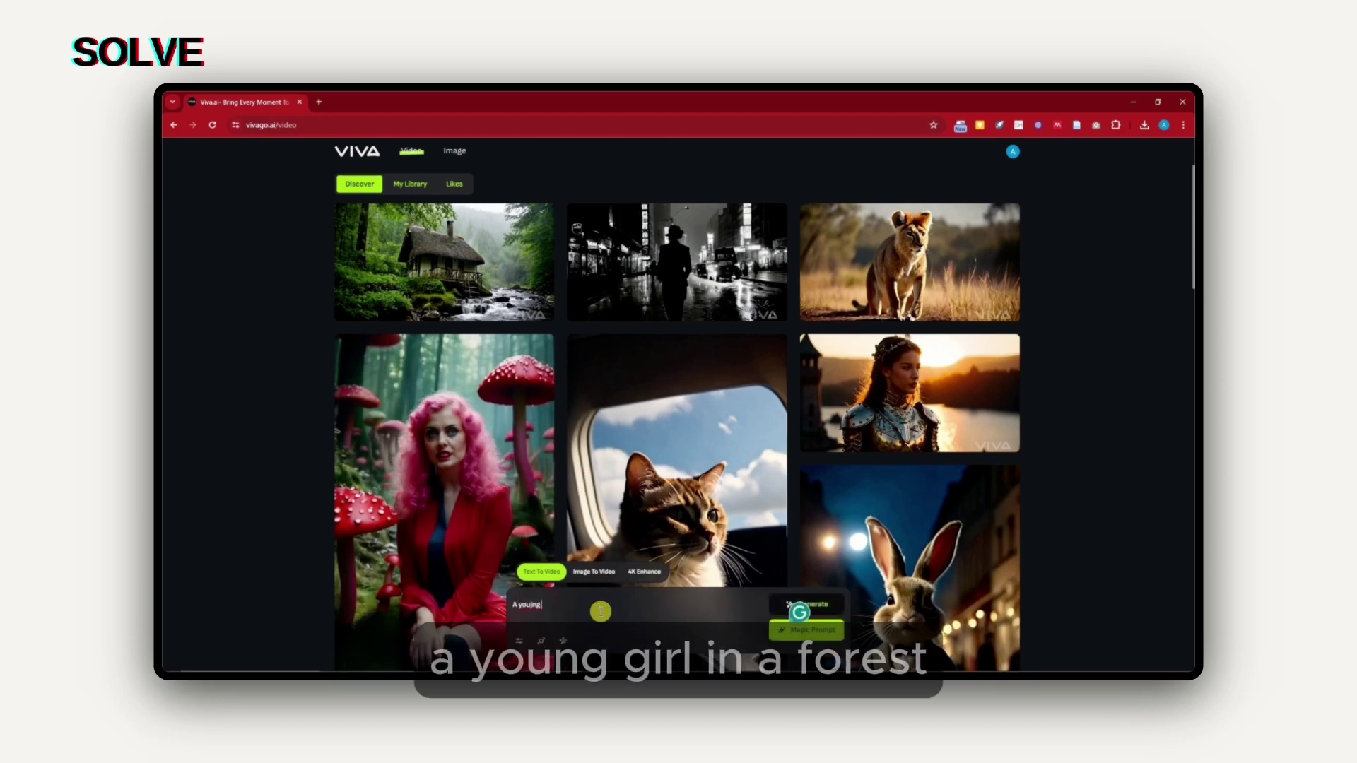
pyautogui.write('ng girl in a')
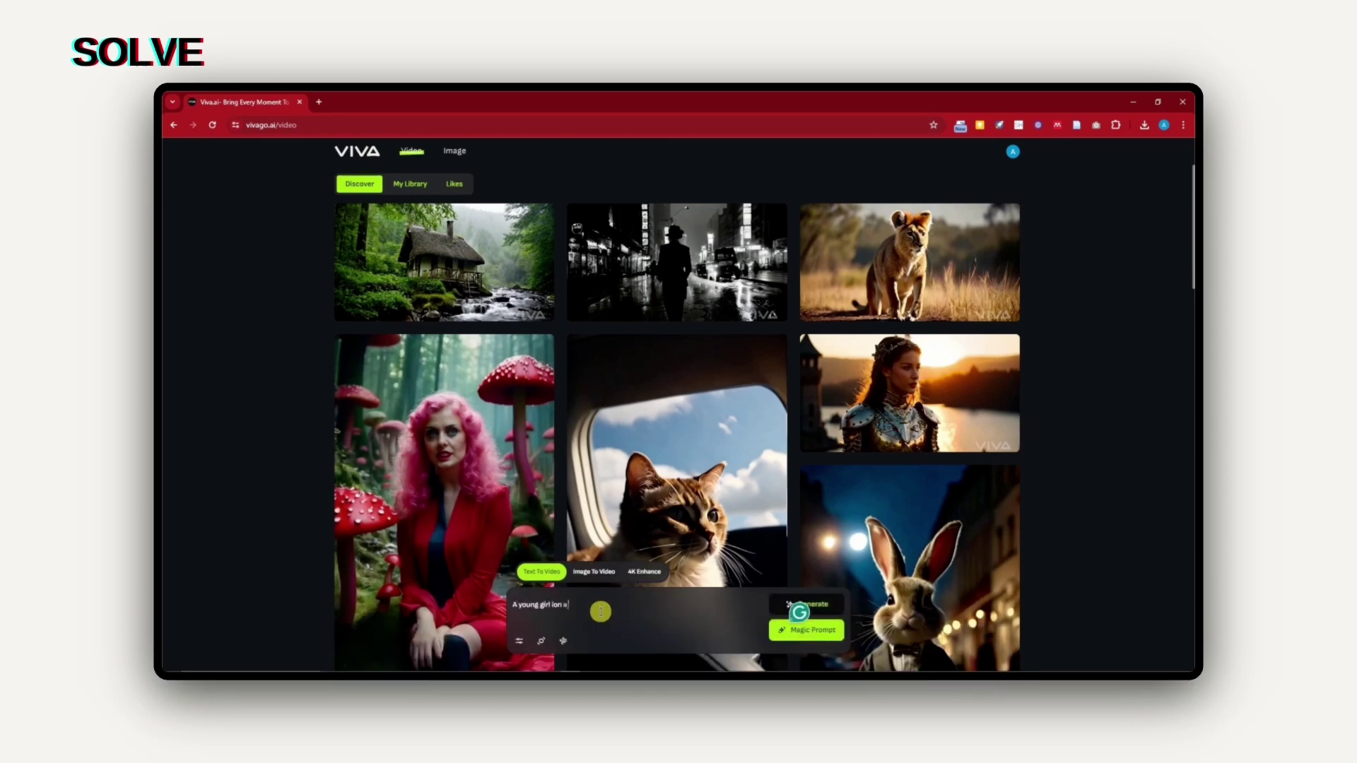
pyautogui.write(' forest')
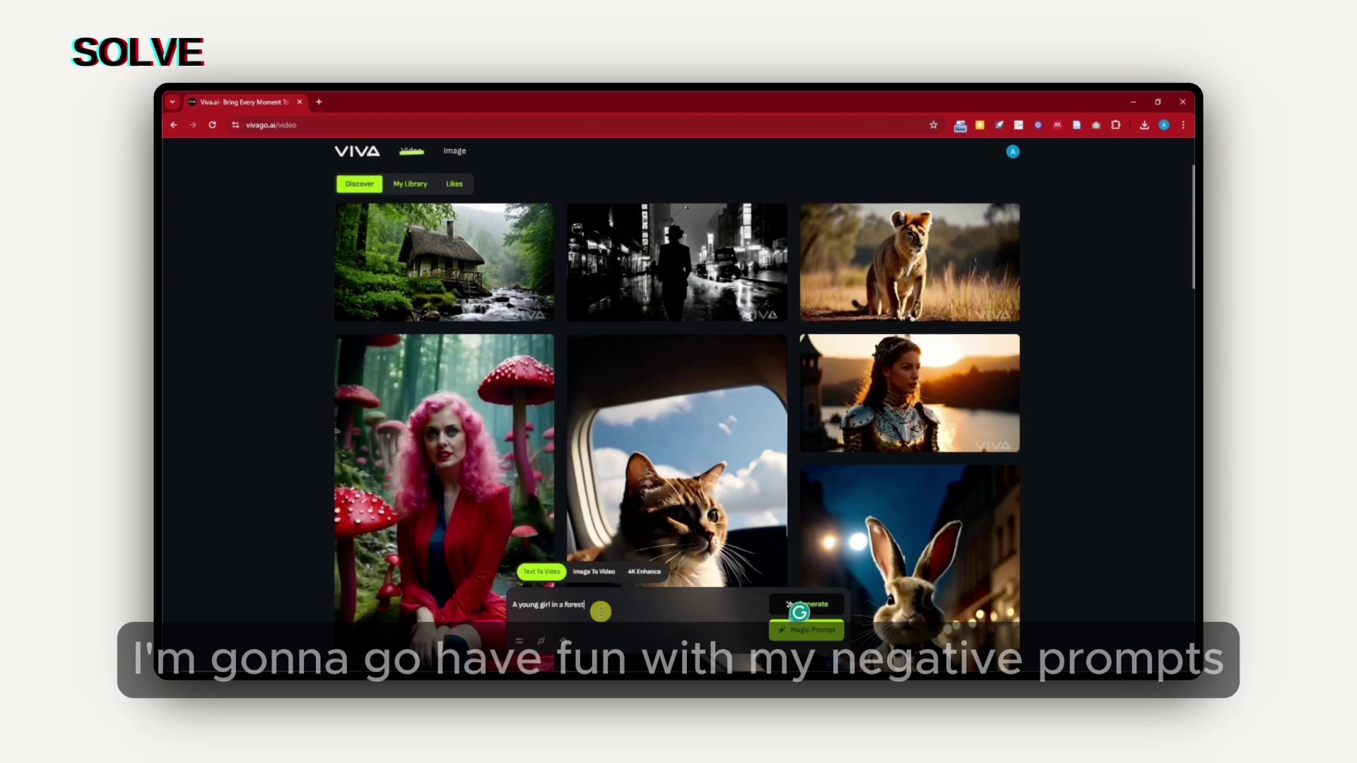
pyautogui.click(519, 641)
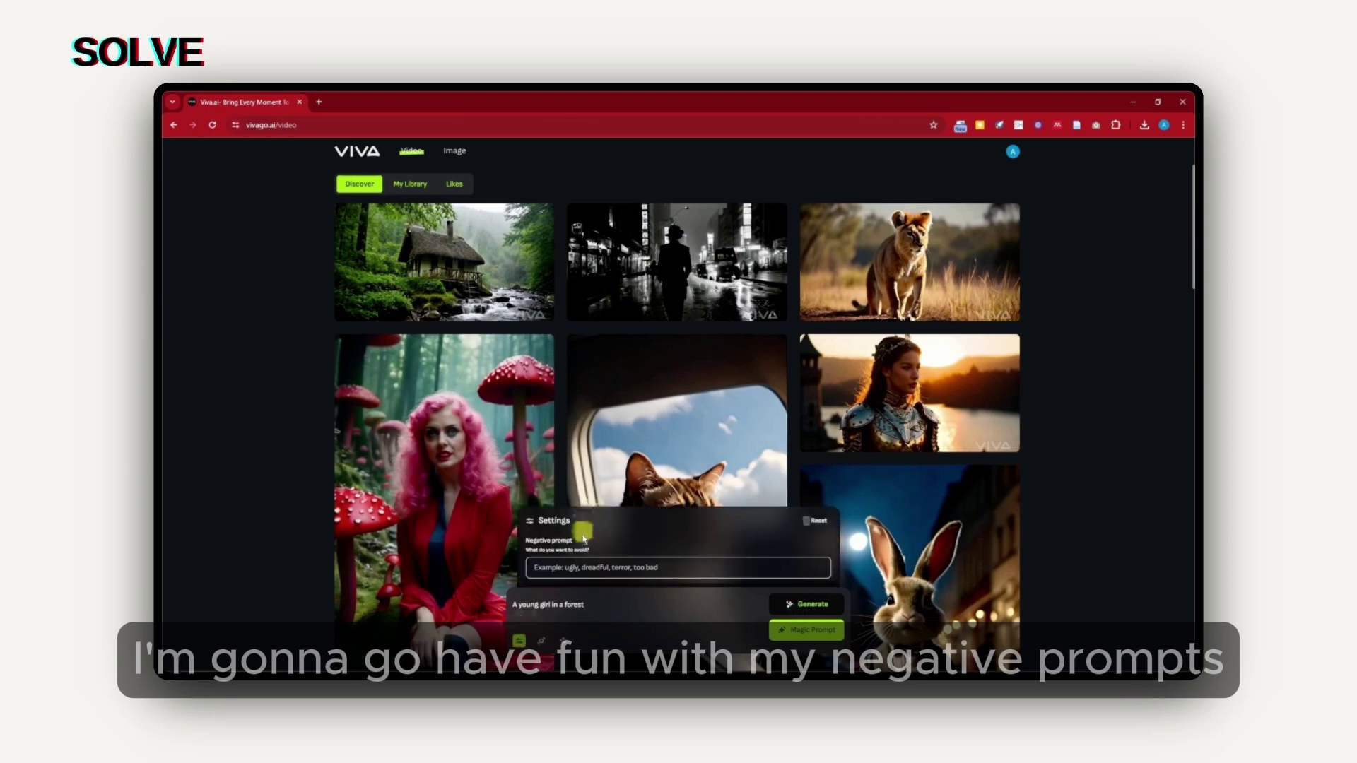
pyautogui.click(640, 567)
pyautogui.write('Ug')
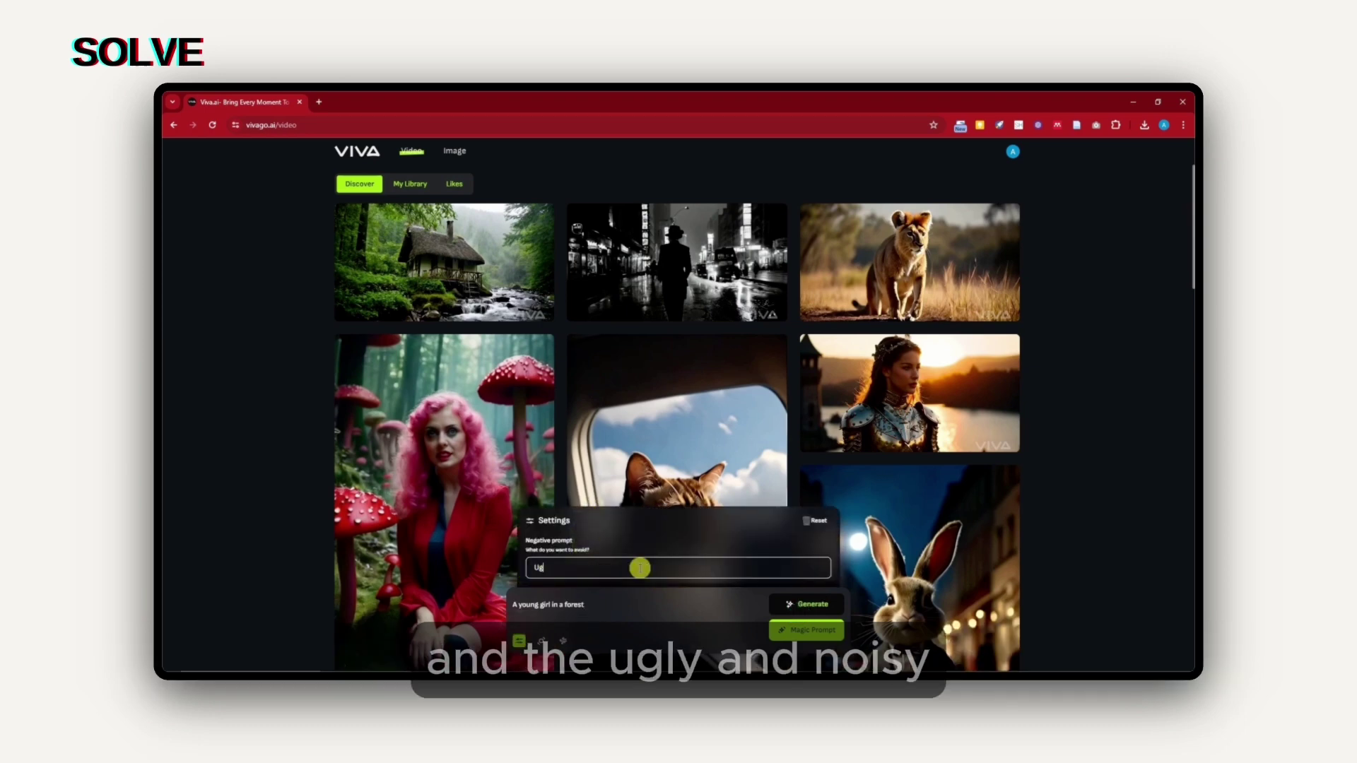
pyautogui.write('ly,, Noisy, Pixelate')
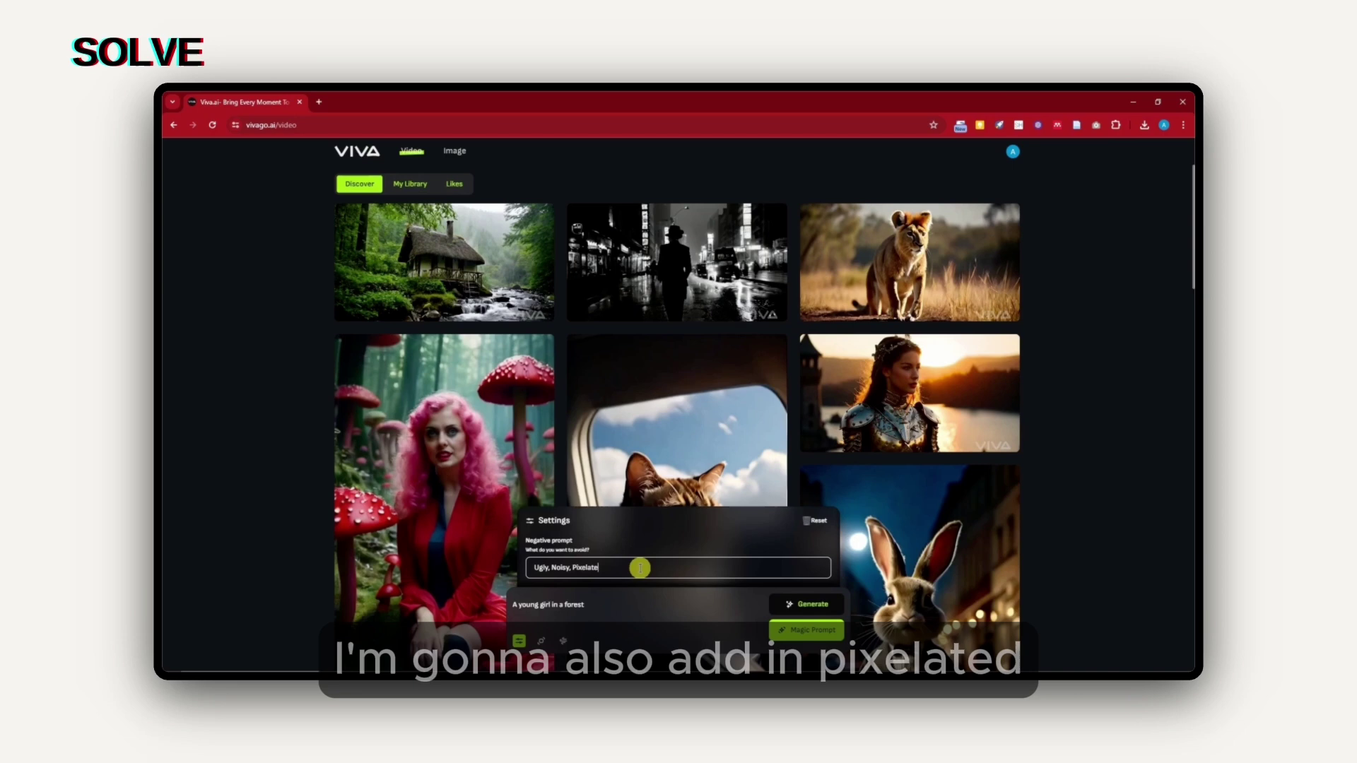
pyautogui.write('d')
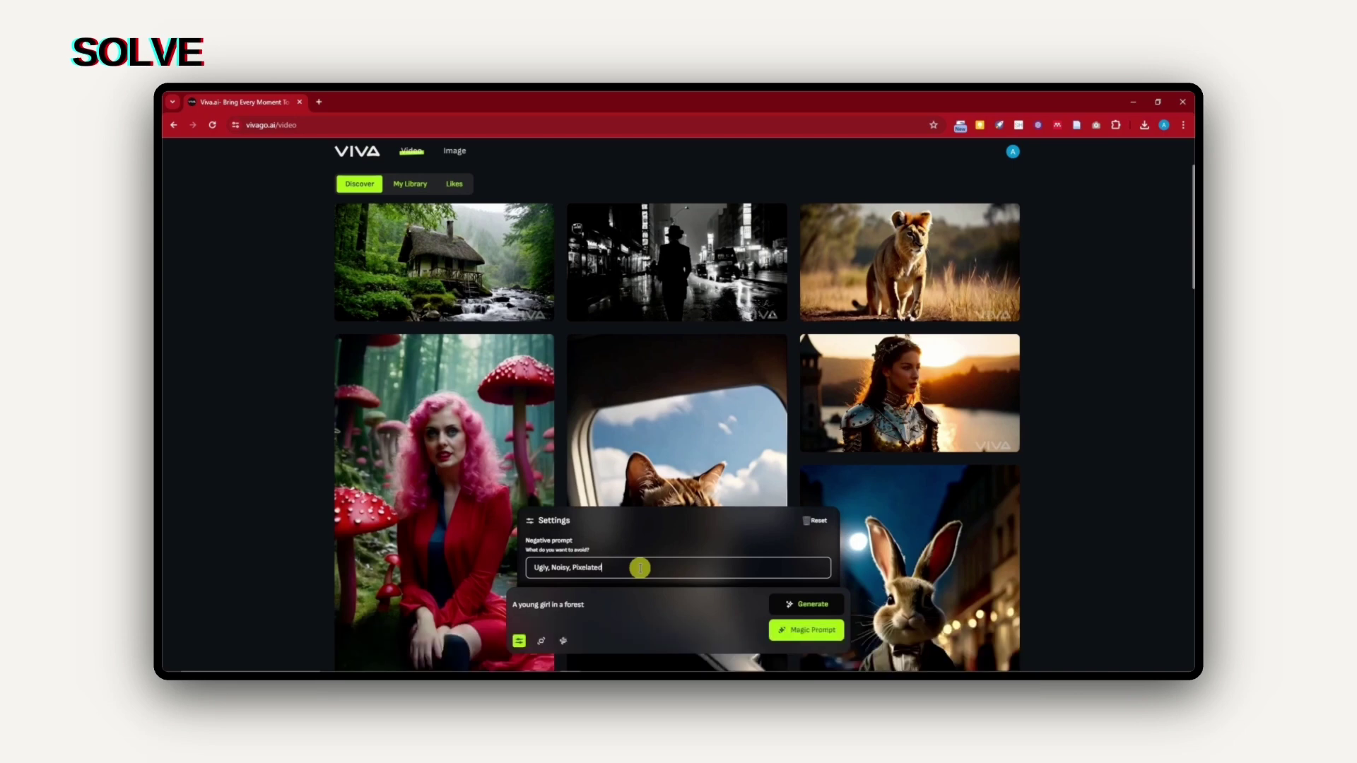
# Set aspect ratio 1:1, check Motion strength, and generate the forest-girl video
pyautogui.click(541, 642)
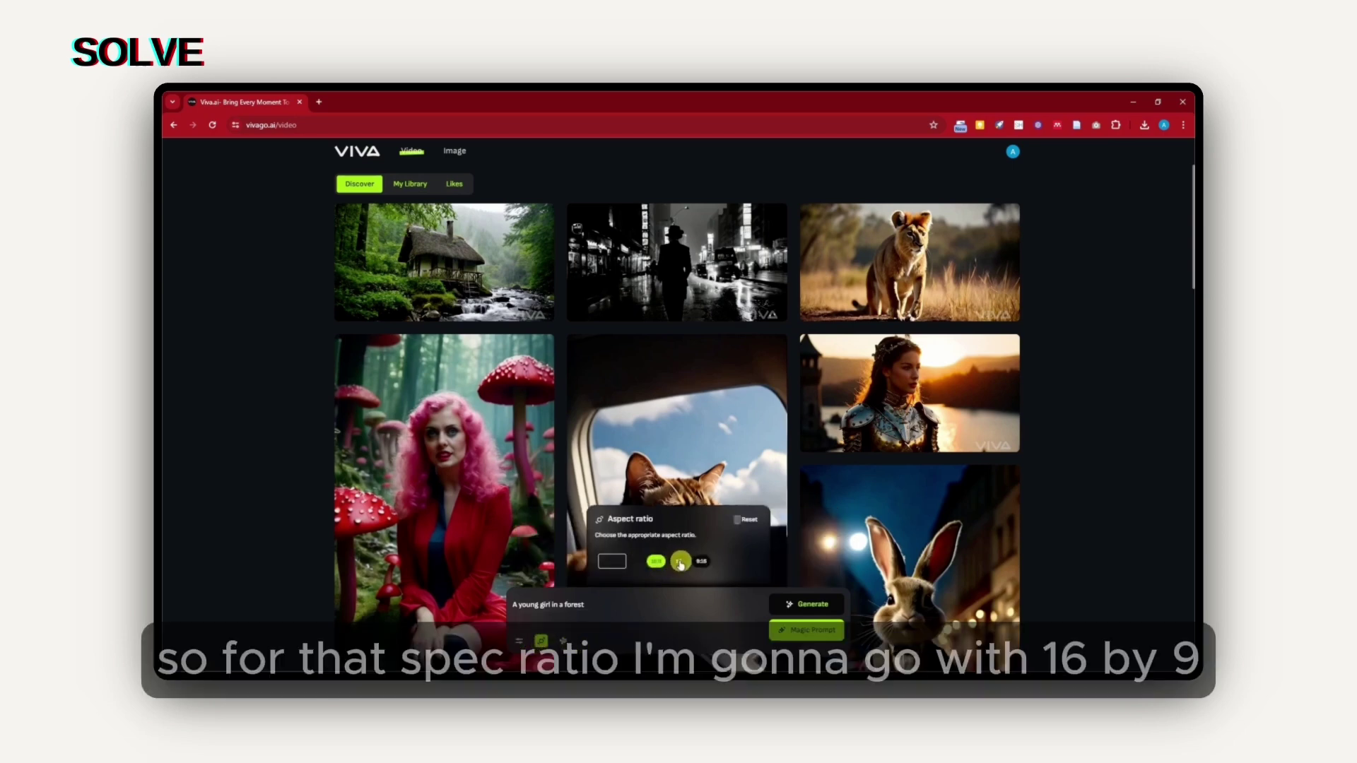
pyautogui.click(675, 563)
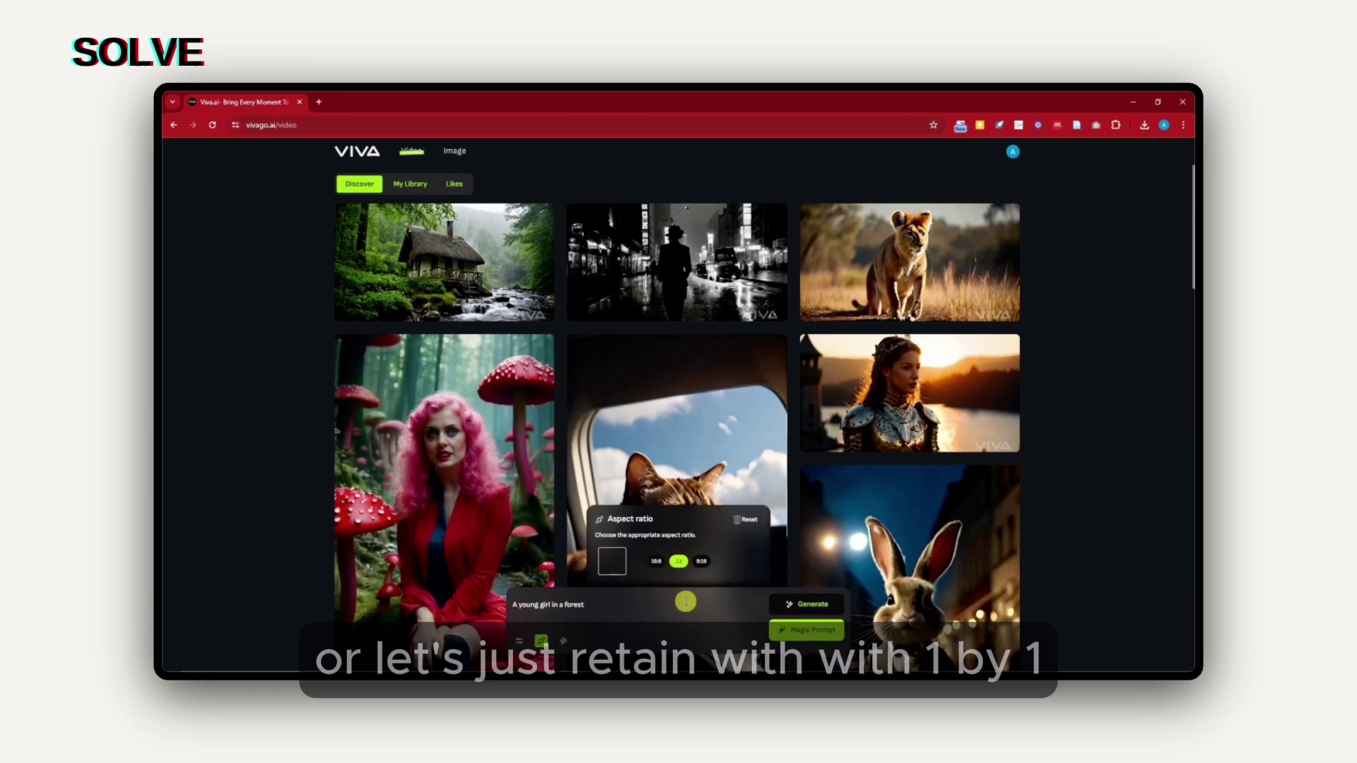
pyautogui.click(563, 641)
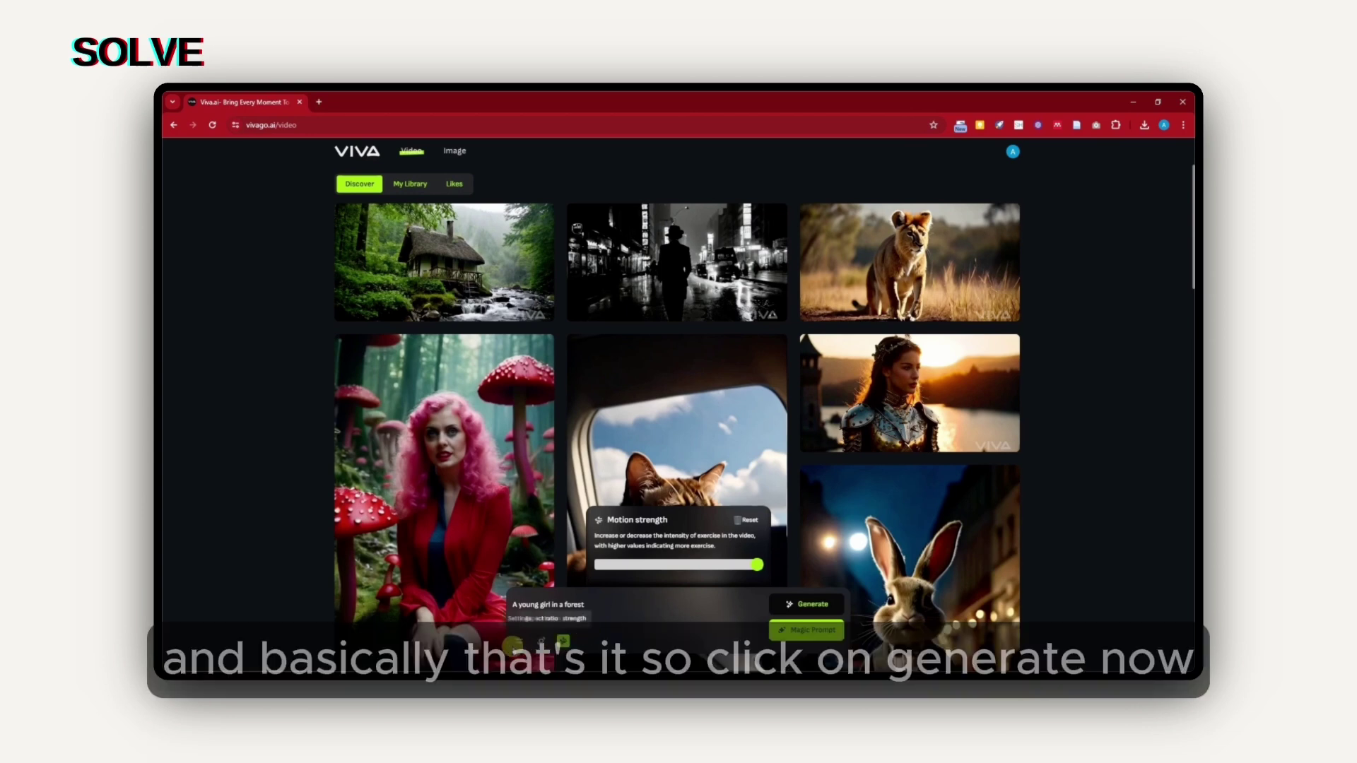
pyautogui.click(519, 641)
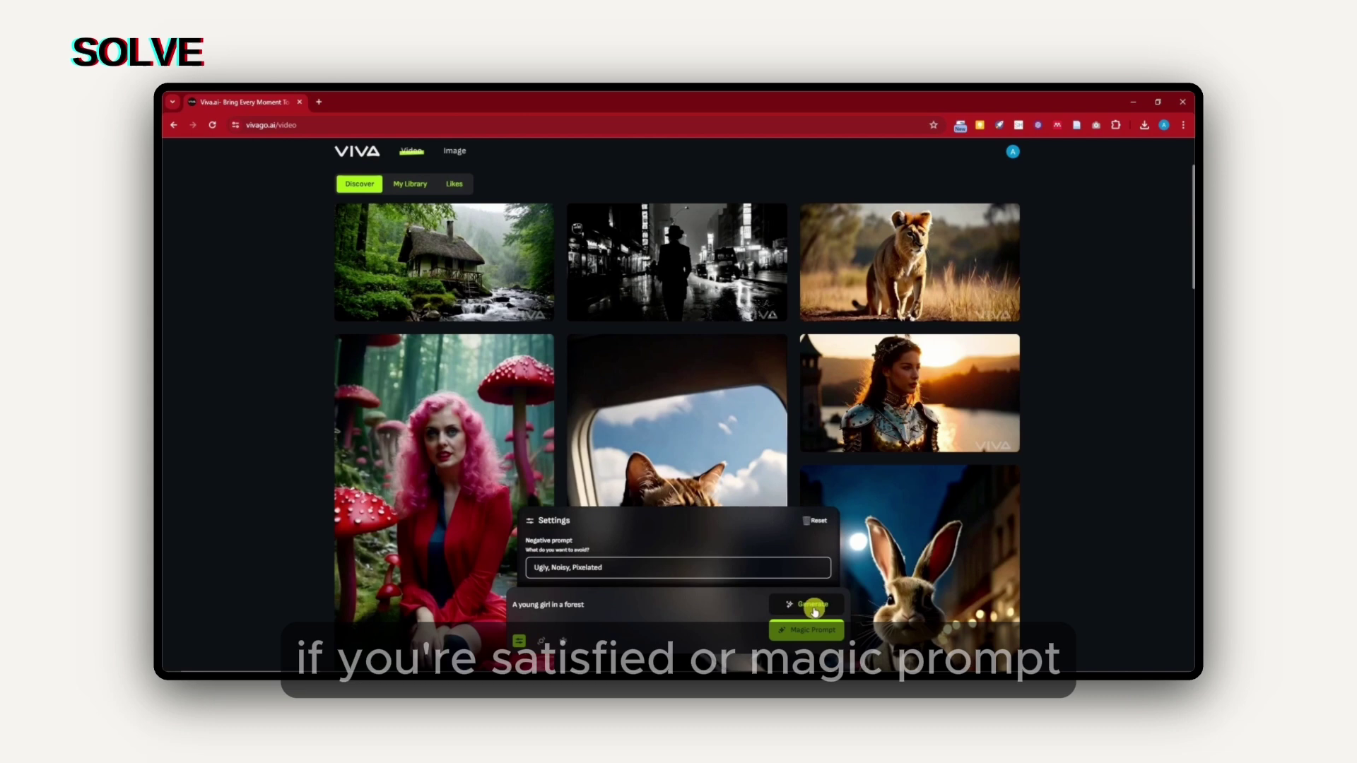
pyautogui.click(804, 637)
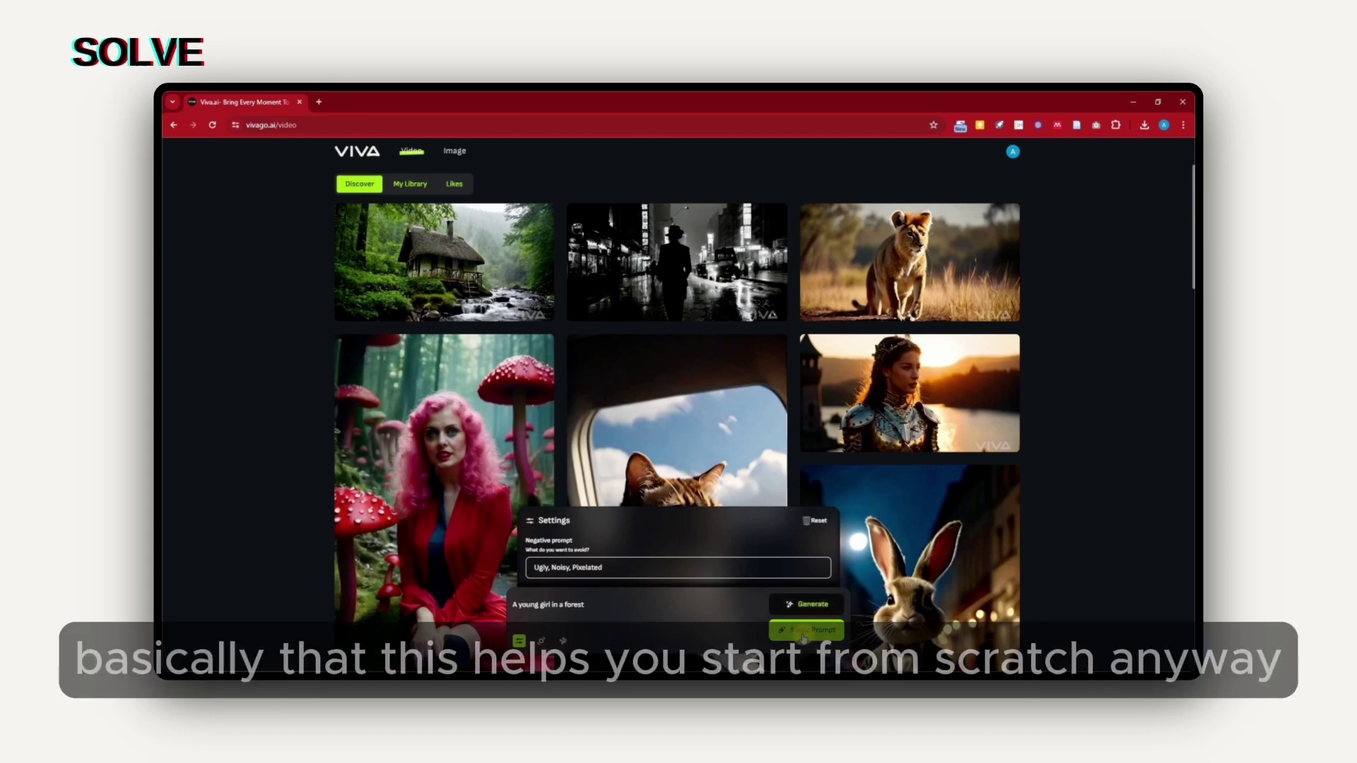
pyautogui.click(806, 605)
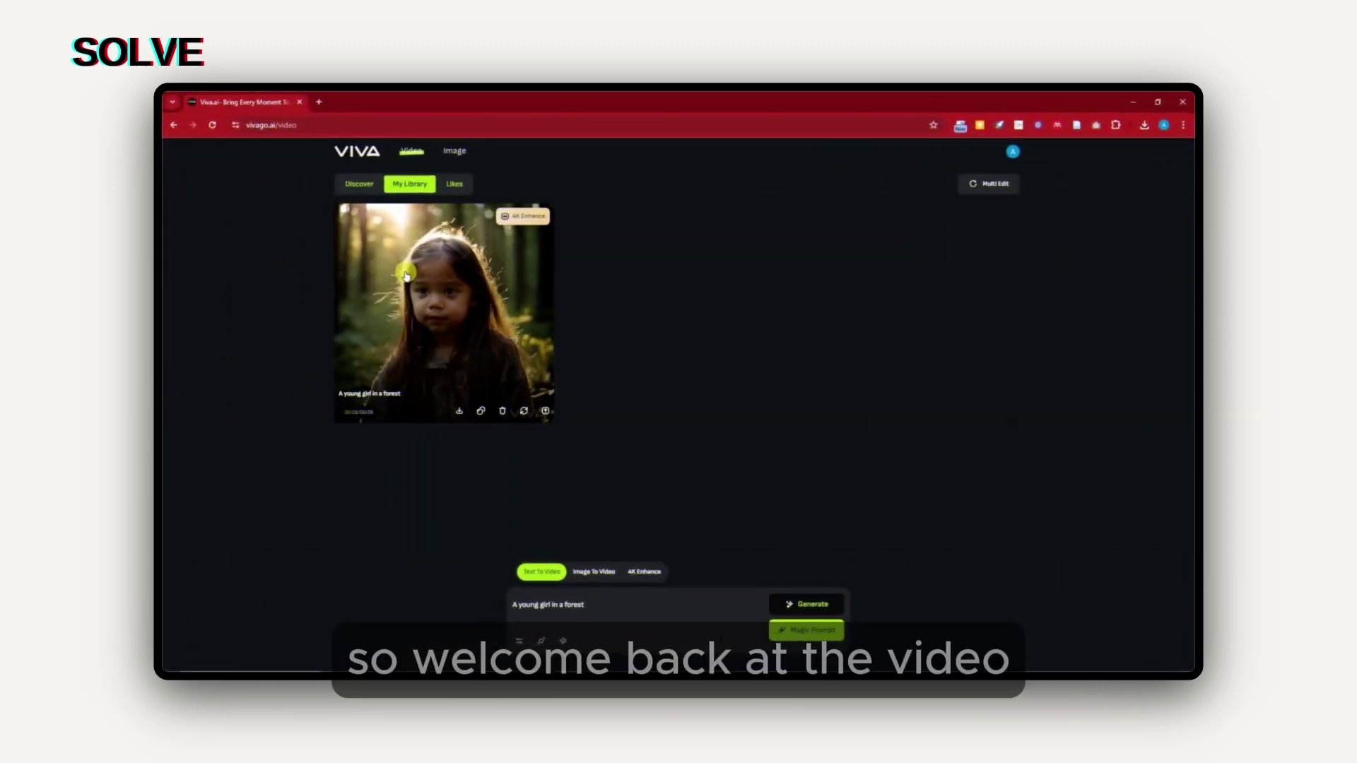
# Review the generated clip in My Library and the negative prompt it used
pyautogui.moveTo(491, 230)
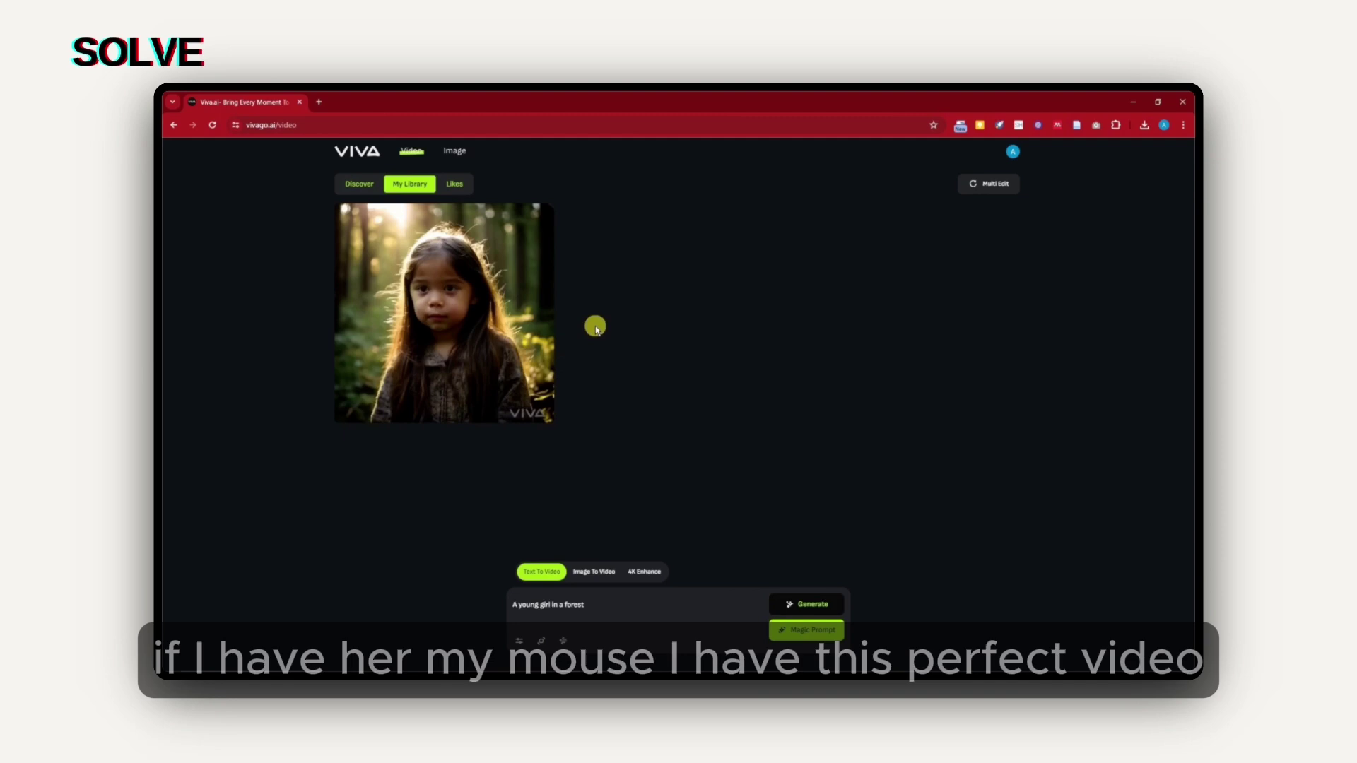
pyautogui.moveTo(521, 306)
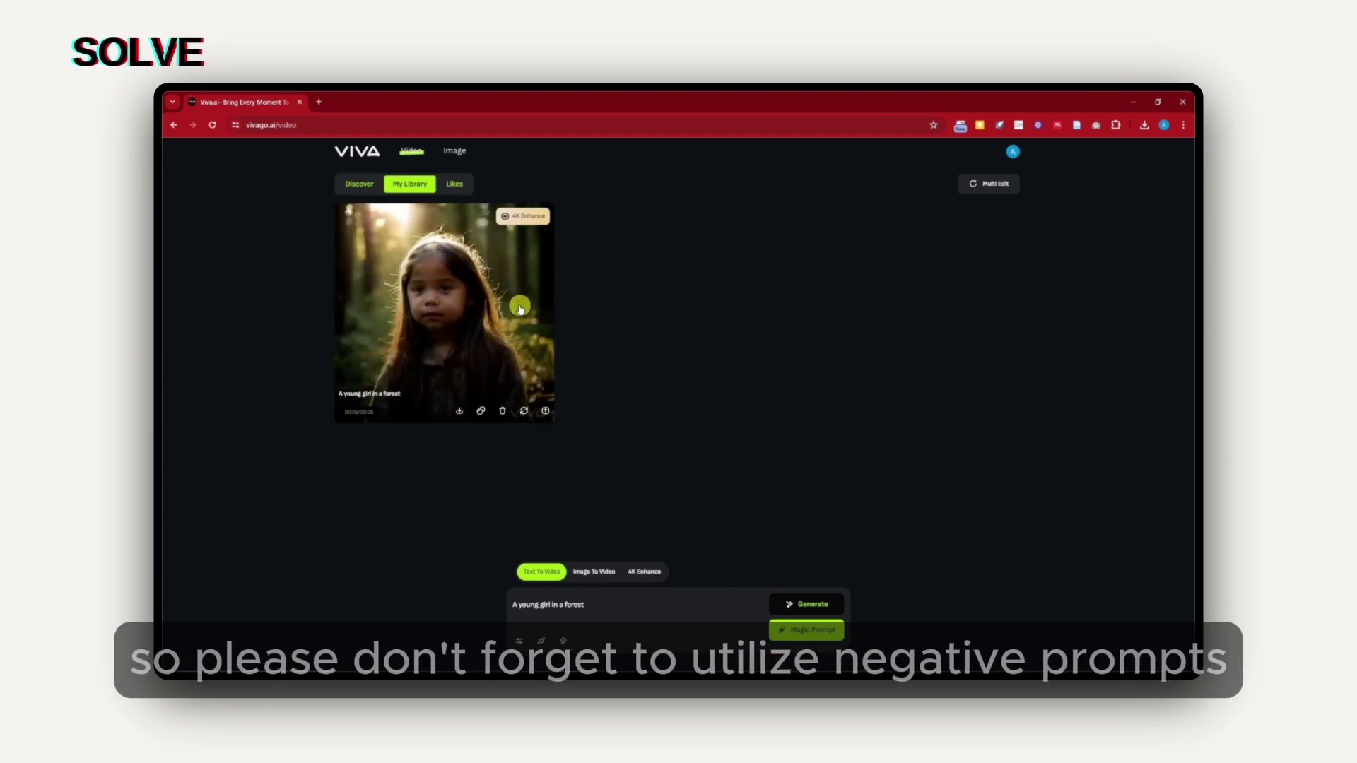
pyautogui.click(519, 641)
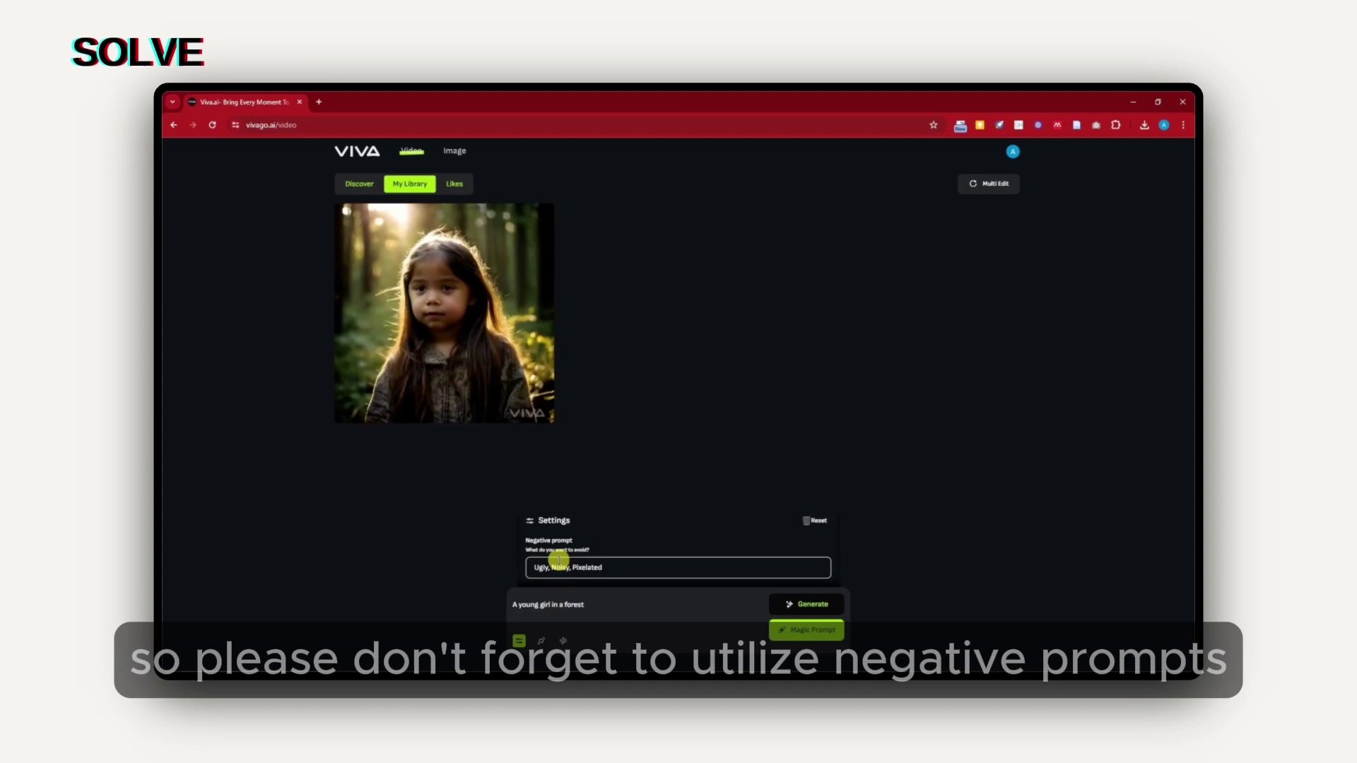
pyautogui.moveTo(603, 563); pyautogui.dragTo(519, 563)
pyautogui.click(474, 530)
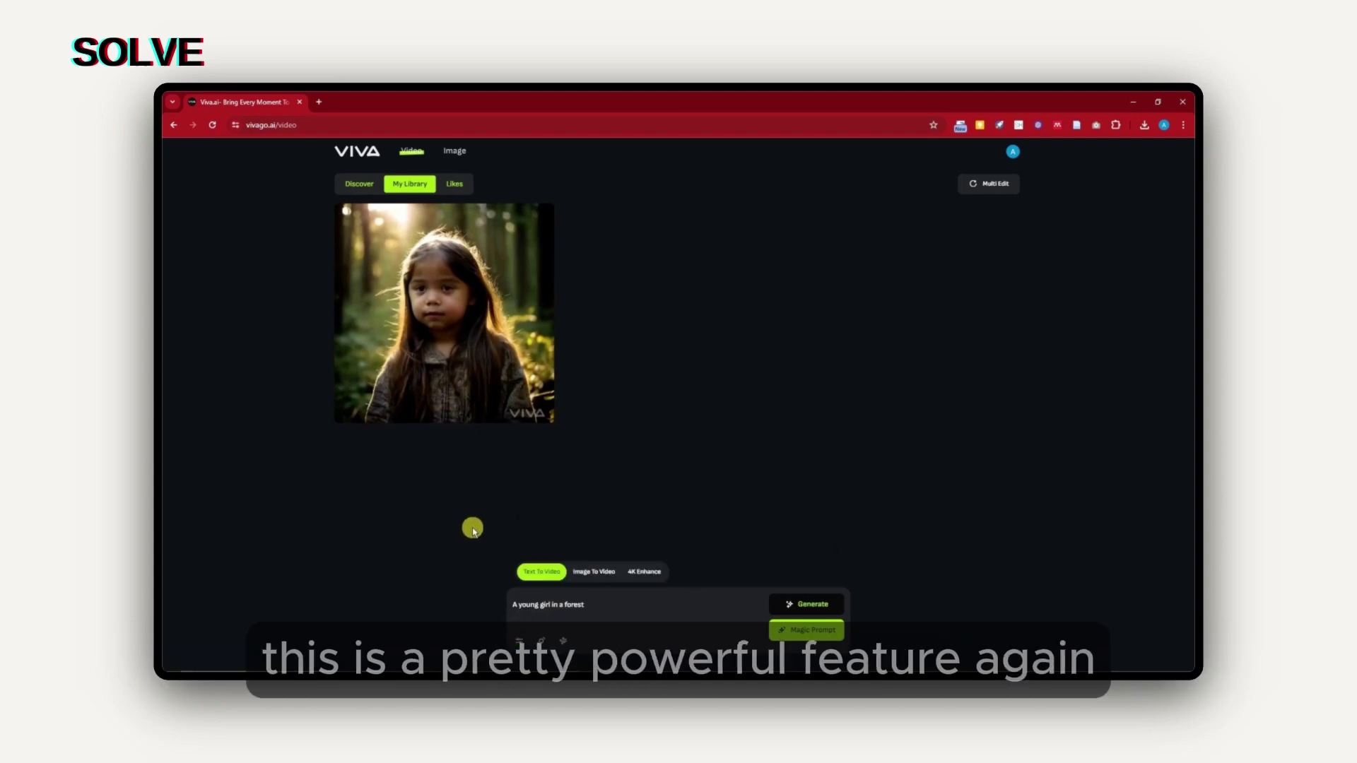
# Publish the forest-girl video and check the 'Published successfully' confirmation
pyautogui.moveTo(462, 346)
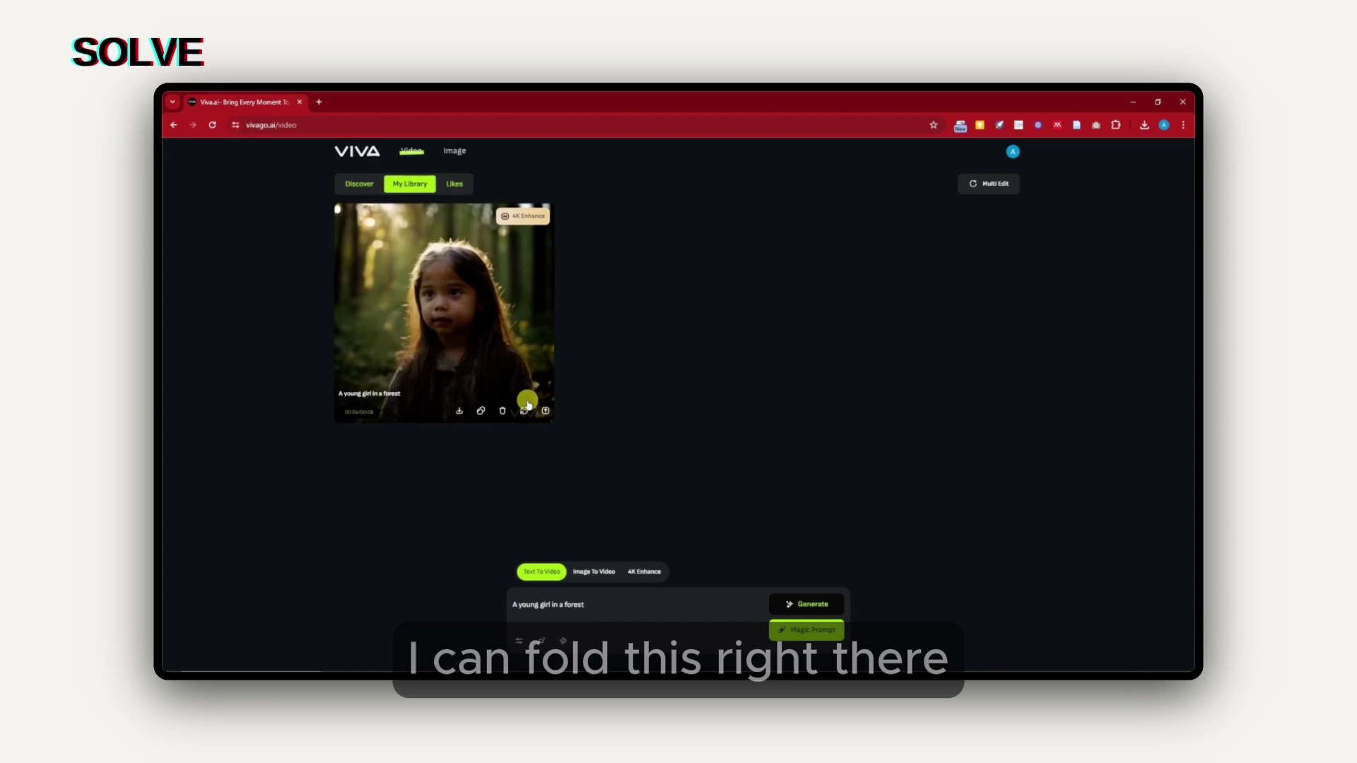
pyautogui.click(545, 412)
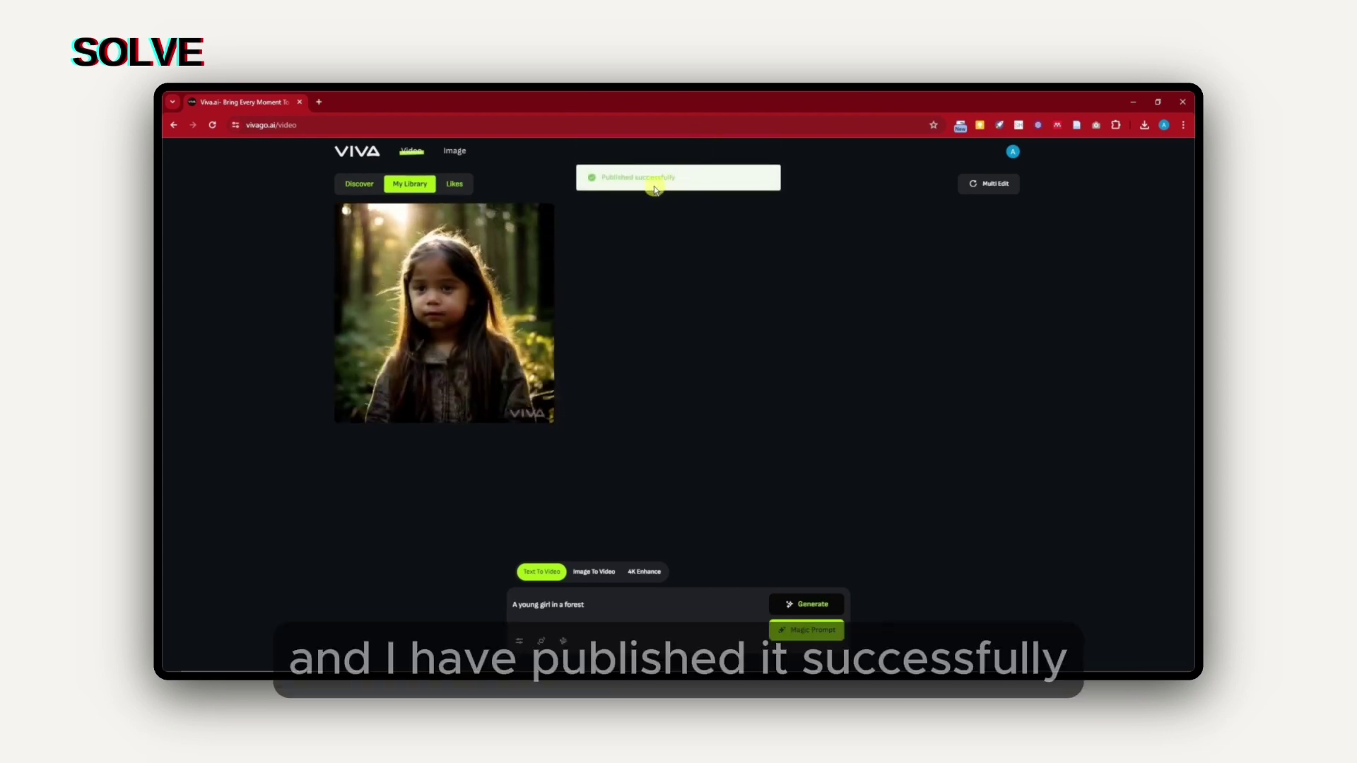
pyautogui.moveTo(596, 181); pyautogui.dragTo(679, 178)
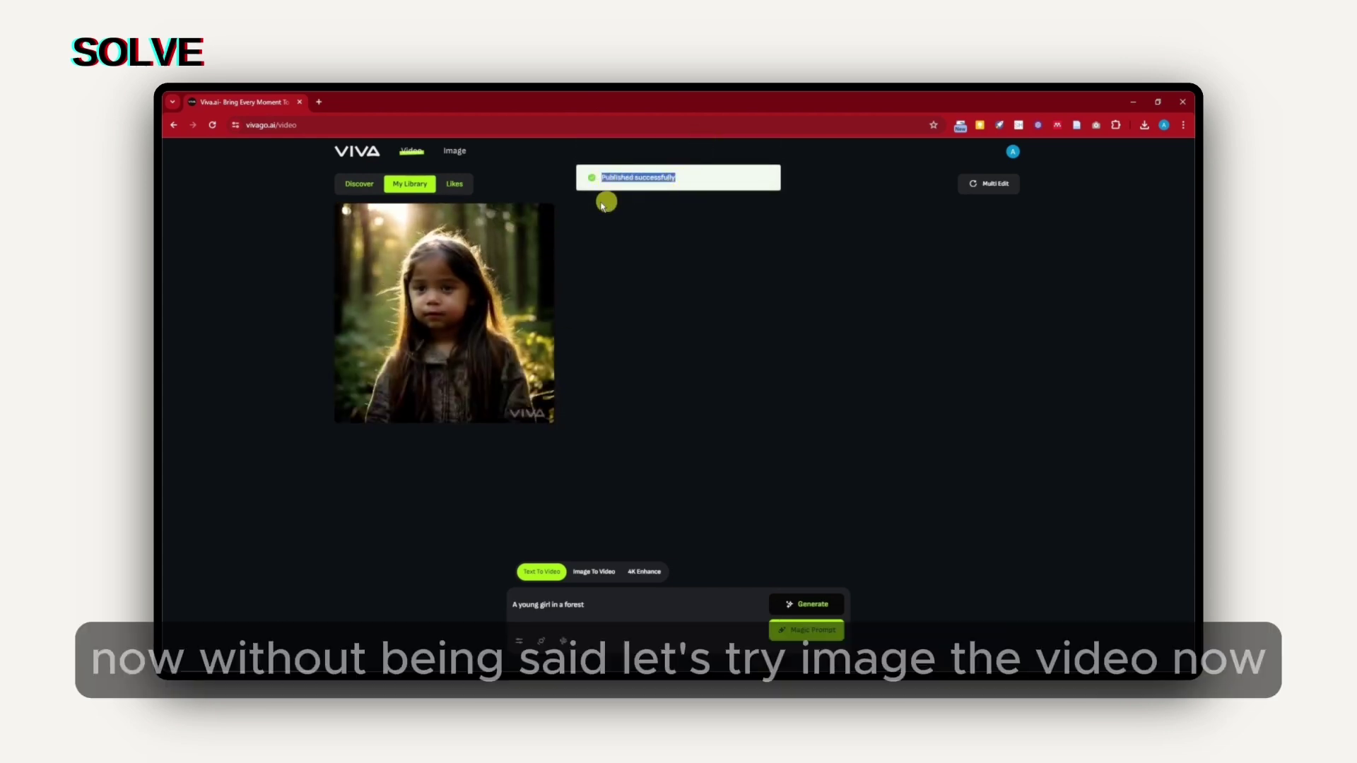
# Switch to Image To Video and clear the old forest-girl prompt
pyautogui.click(601, 572)
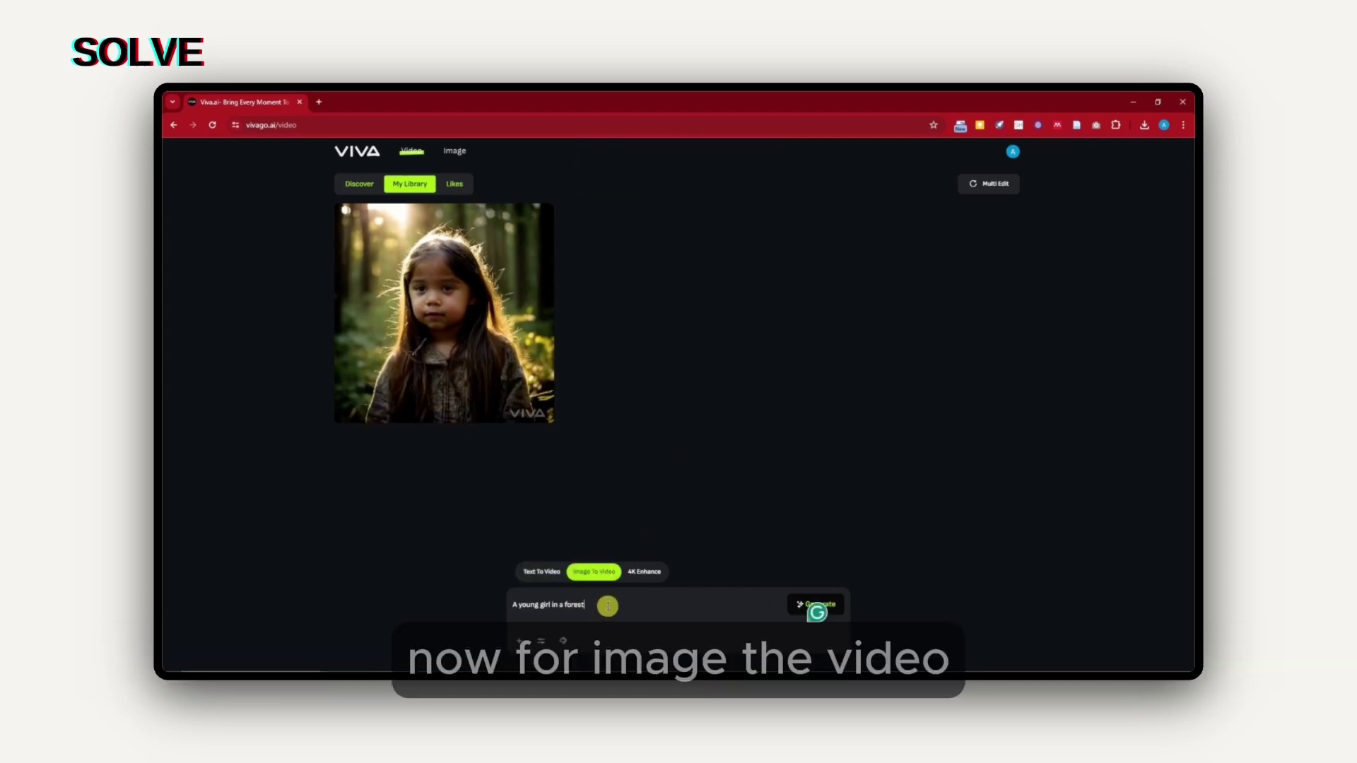
pyautogui.moveTo(600, 605); pyautogui.dragTo(455, 600)
pyautogui.press('BackSpace')
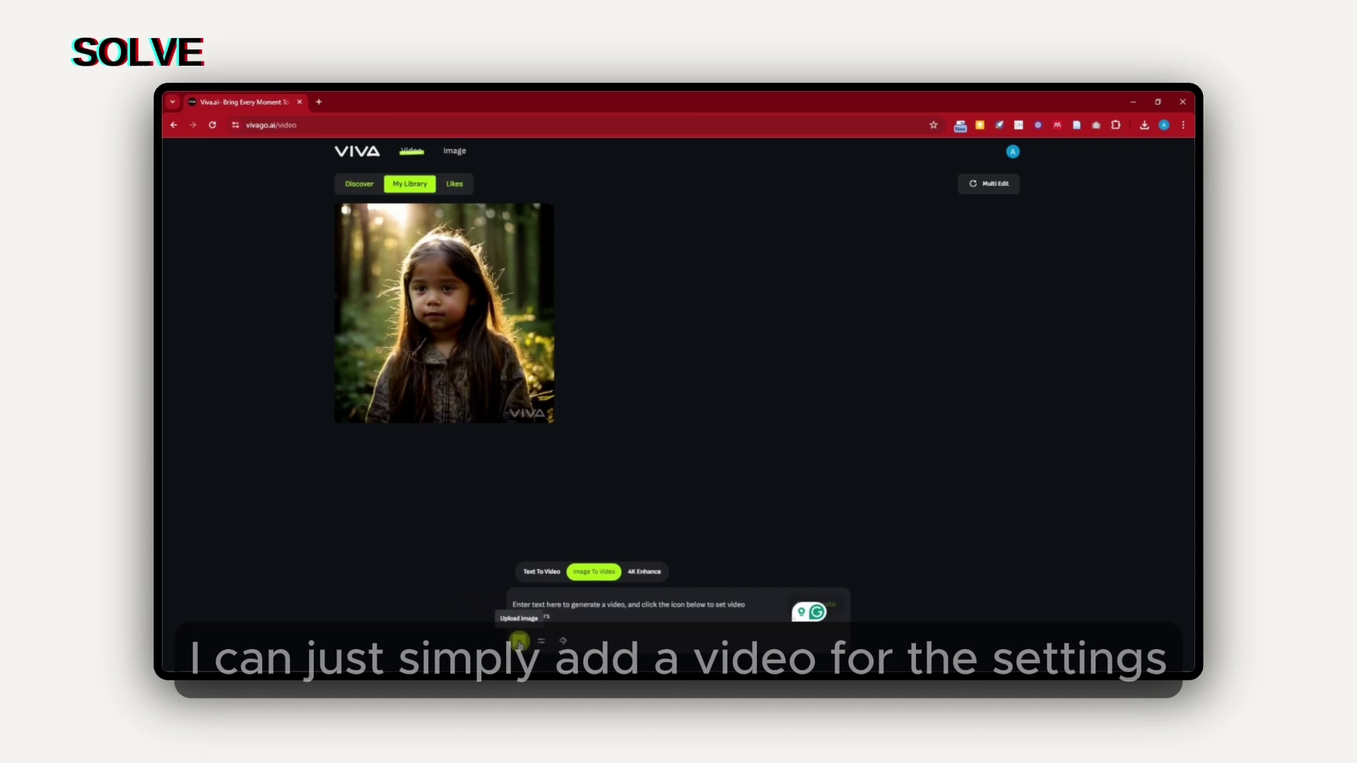
pyautogui.click(540, 642)
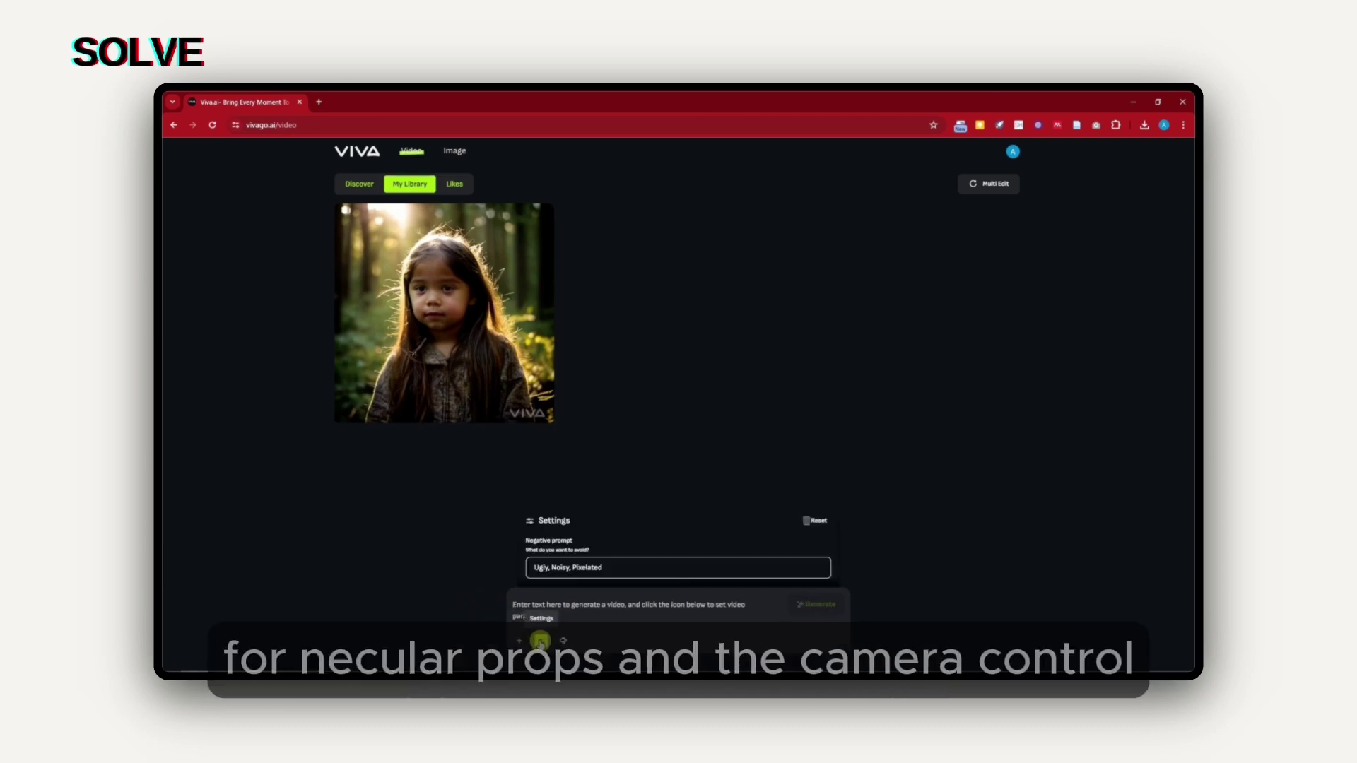
pyautogui.click(540, 643)
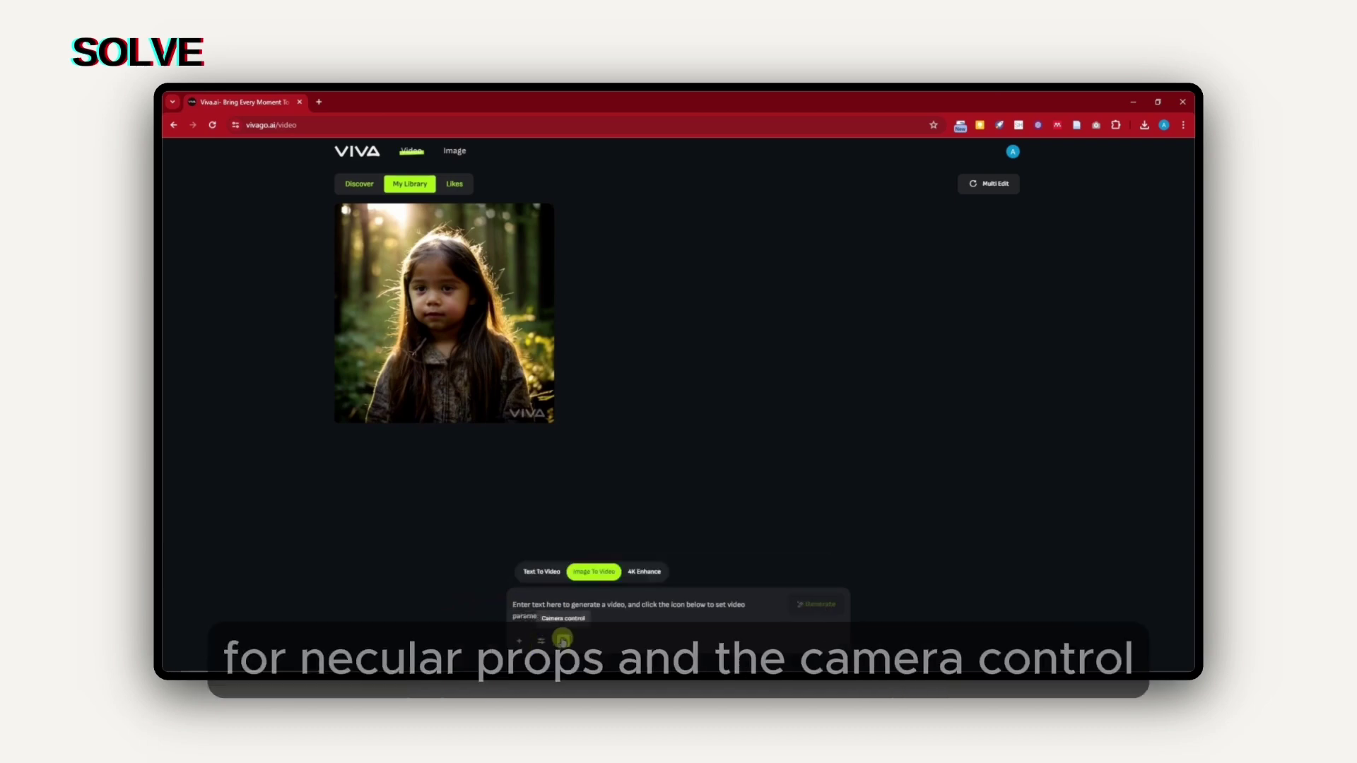
pyautogui.click(563, 640)
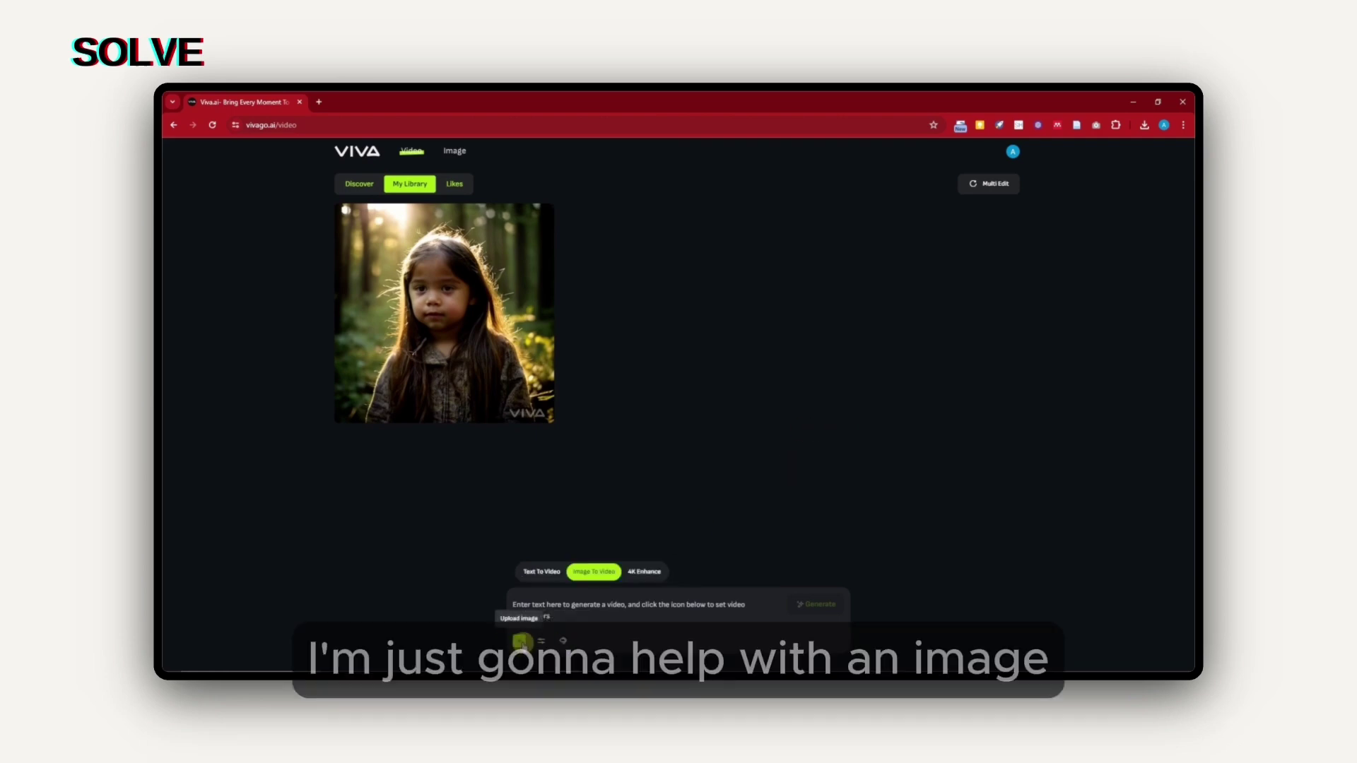
# Upload the Spider-Man portrait and confirm a 1:1 crop positioned at the image top
pyautogui.click(519, 642)
pyautogui.click(632, 549)
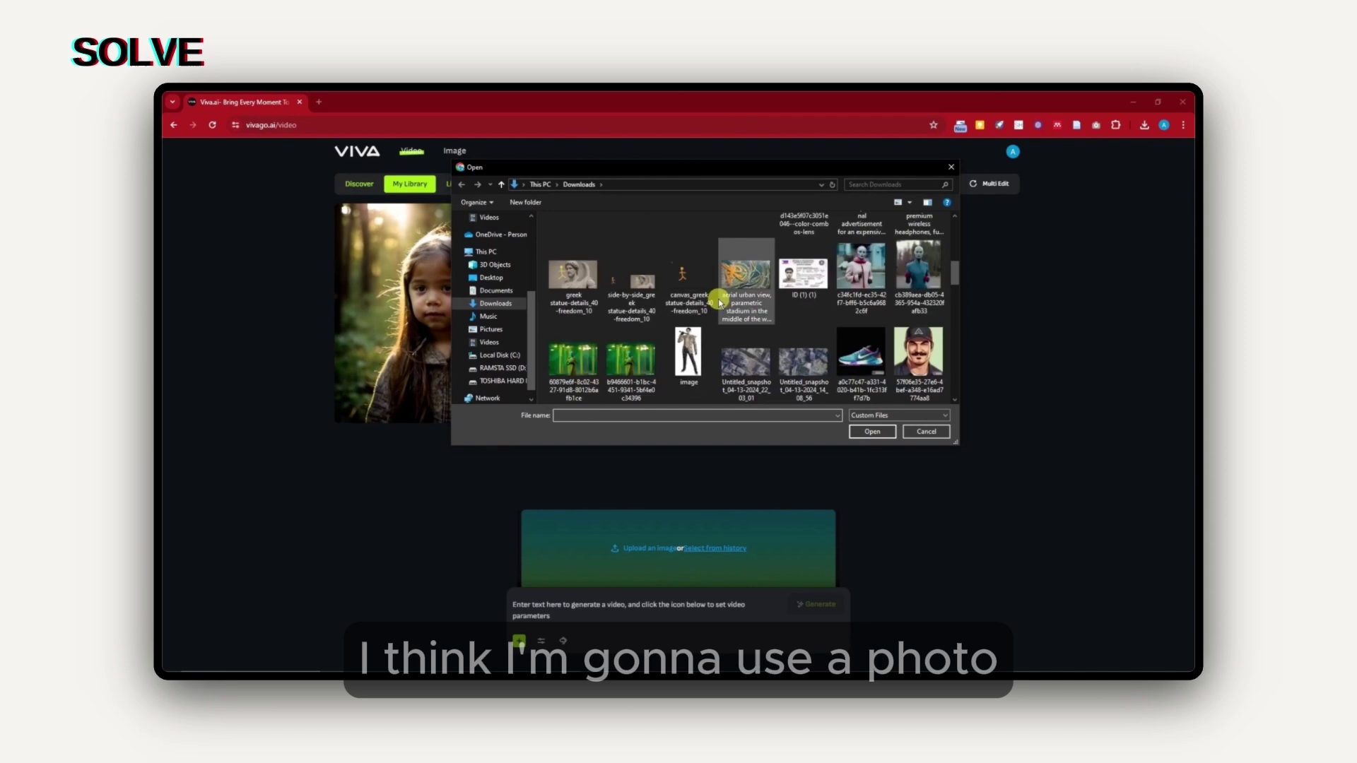
pyautogui.moveTo(955, 273); pyautogui.dragTo(957, 337)
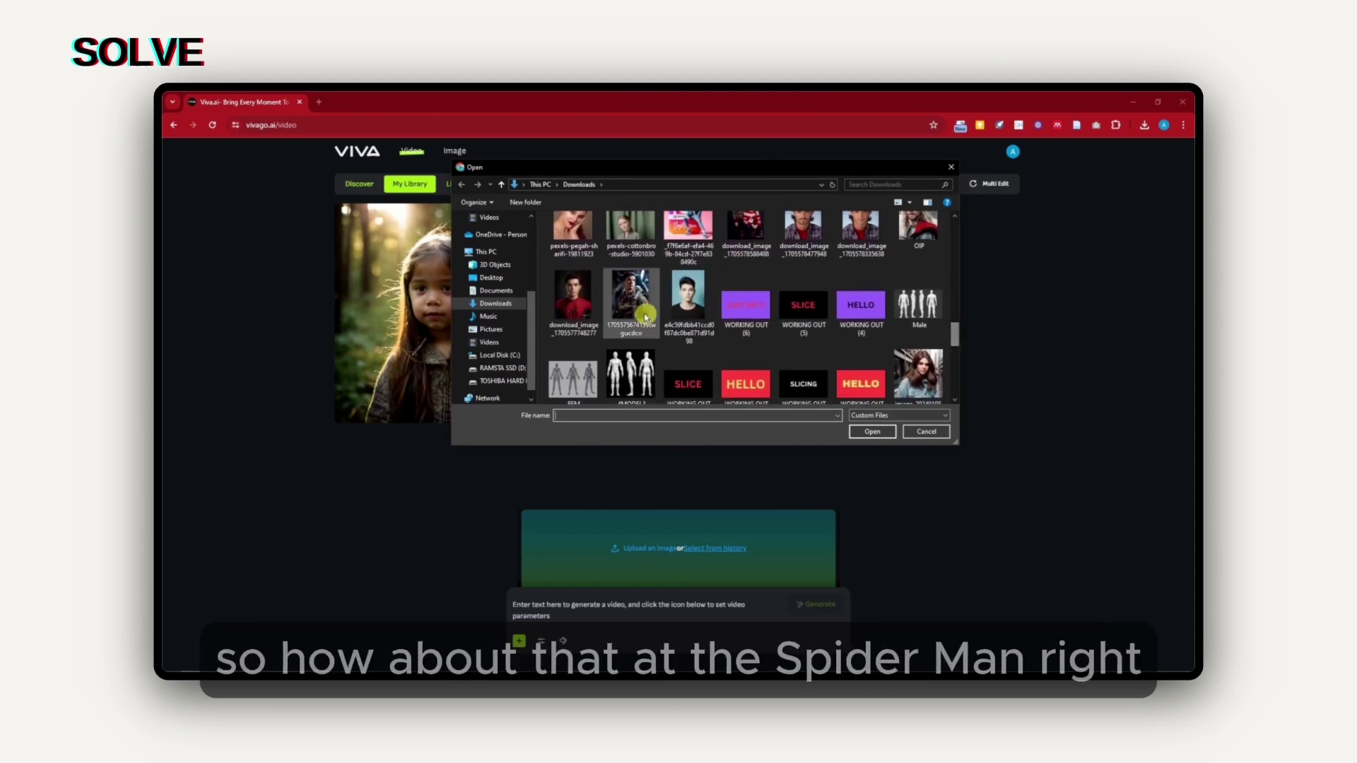
pyautogui.doubleClick(573, 297)
pyautogui.moveTo(733, 401)
pyautogui.mouseDown()
pyautogui.moveTo(734, 417)
pyautogui.moveTo(736, 375)
pyautogui.mouseUp()
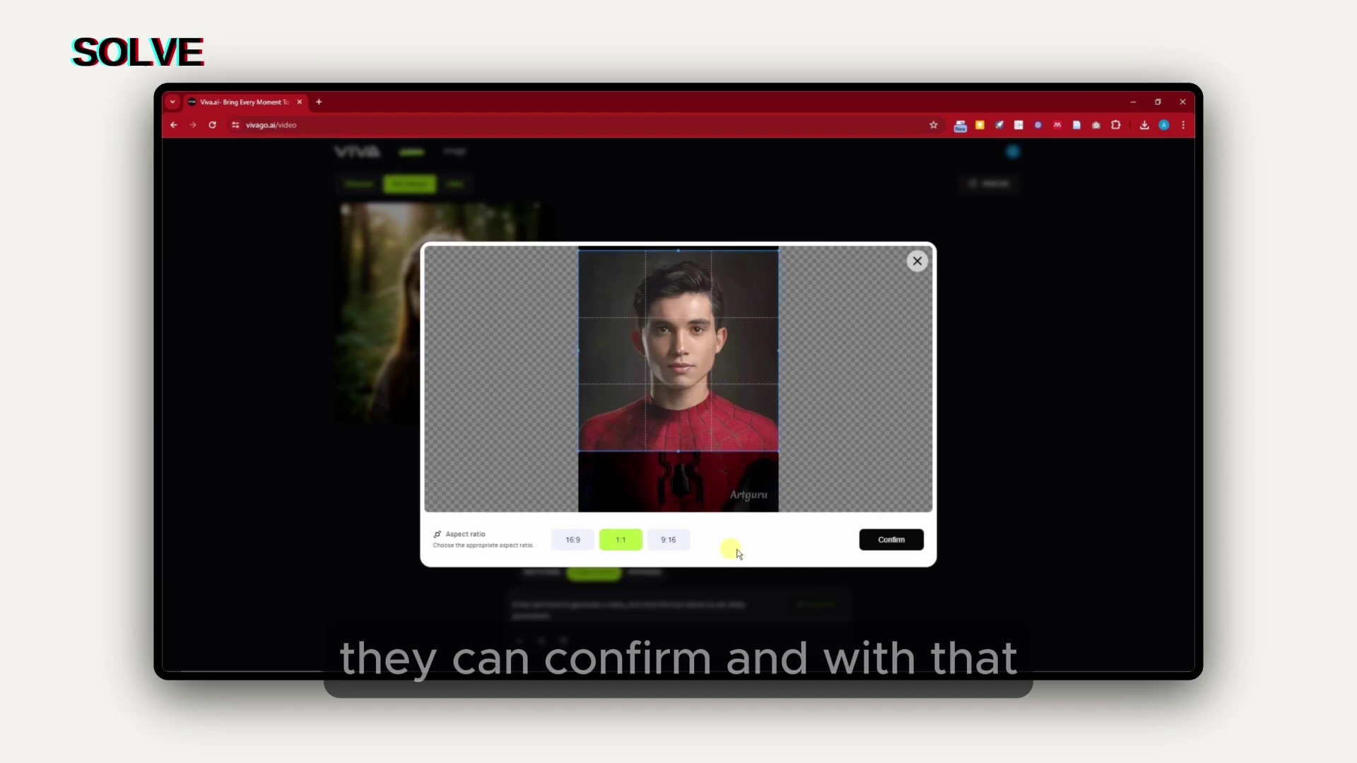
pyautogui.click(894, 542)
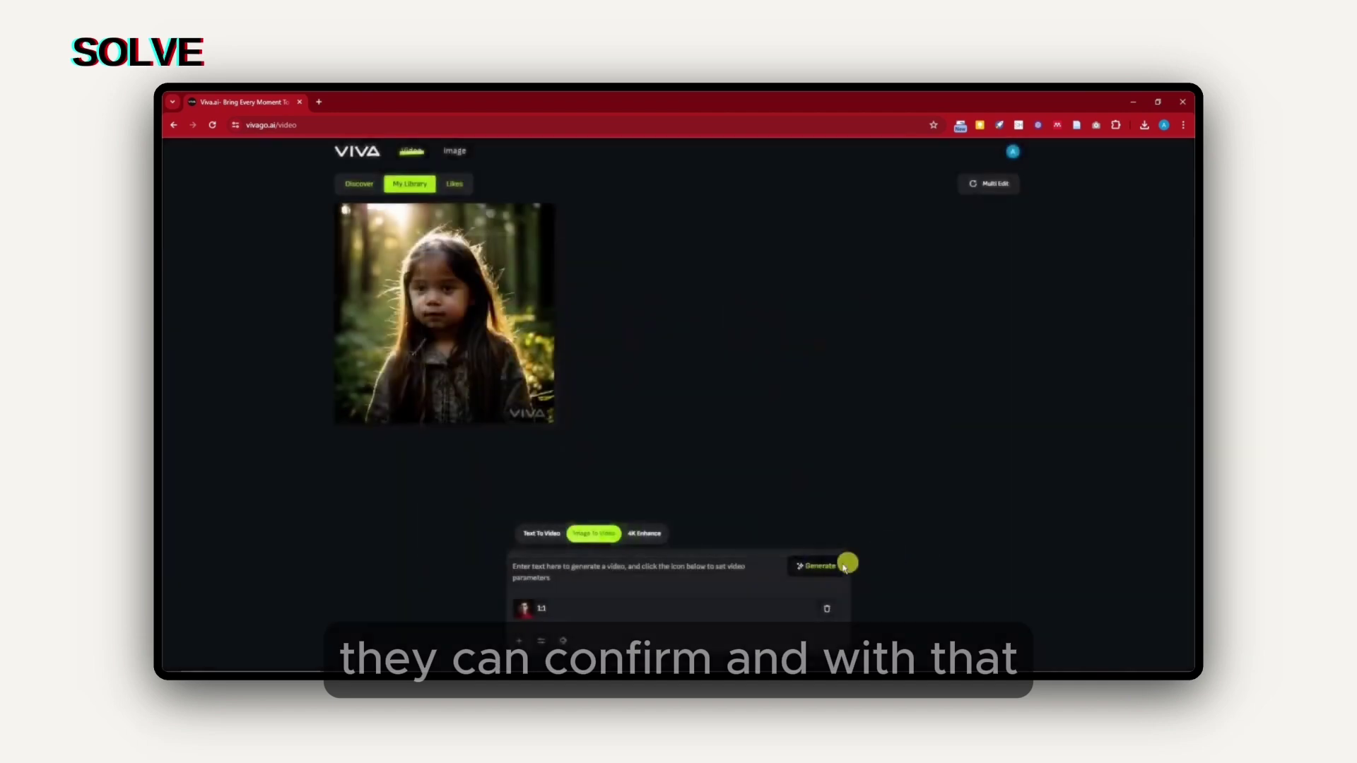
# Type the prompt 'A young boy facing forward' and show the negative prompt settings
pyautogui.click(570, 578)
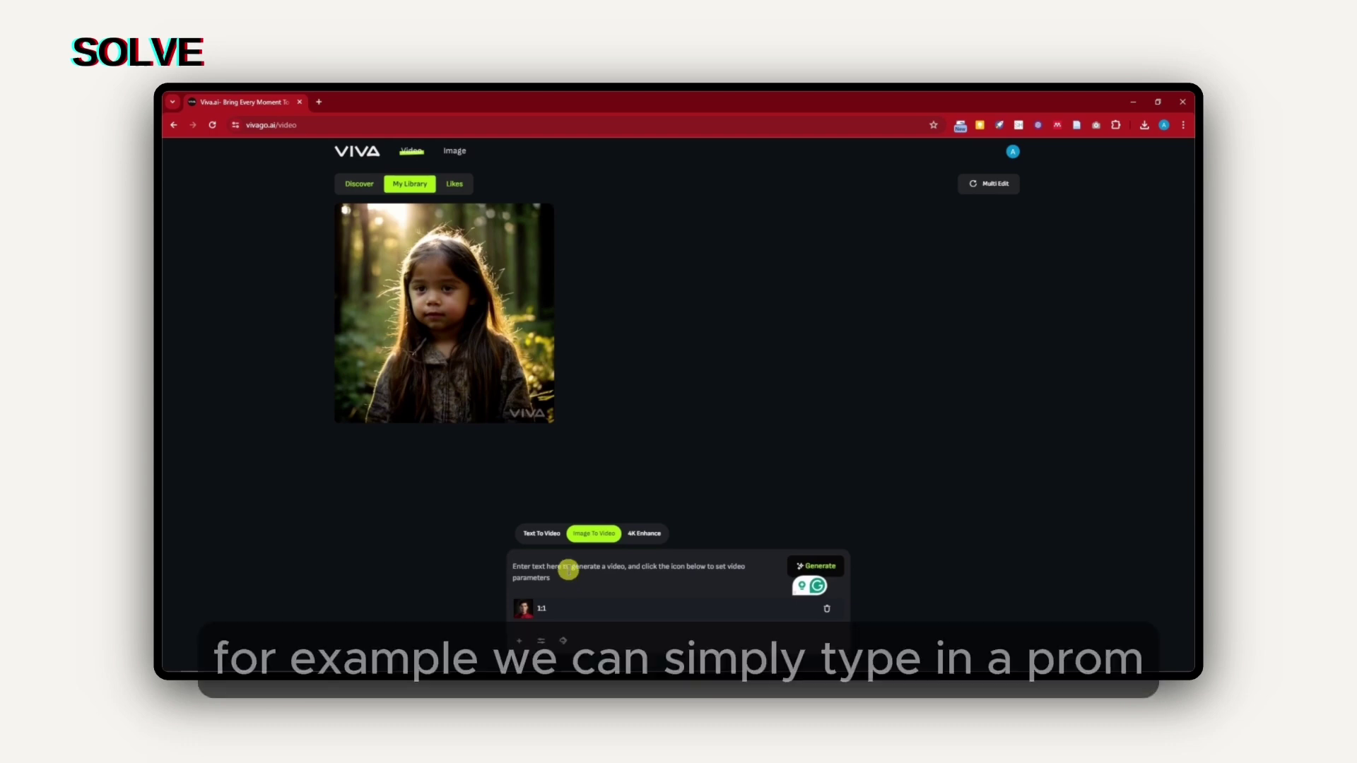
pyautogui.write('A')
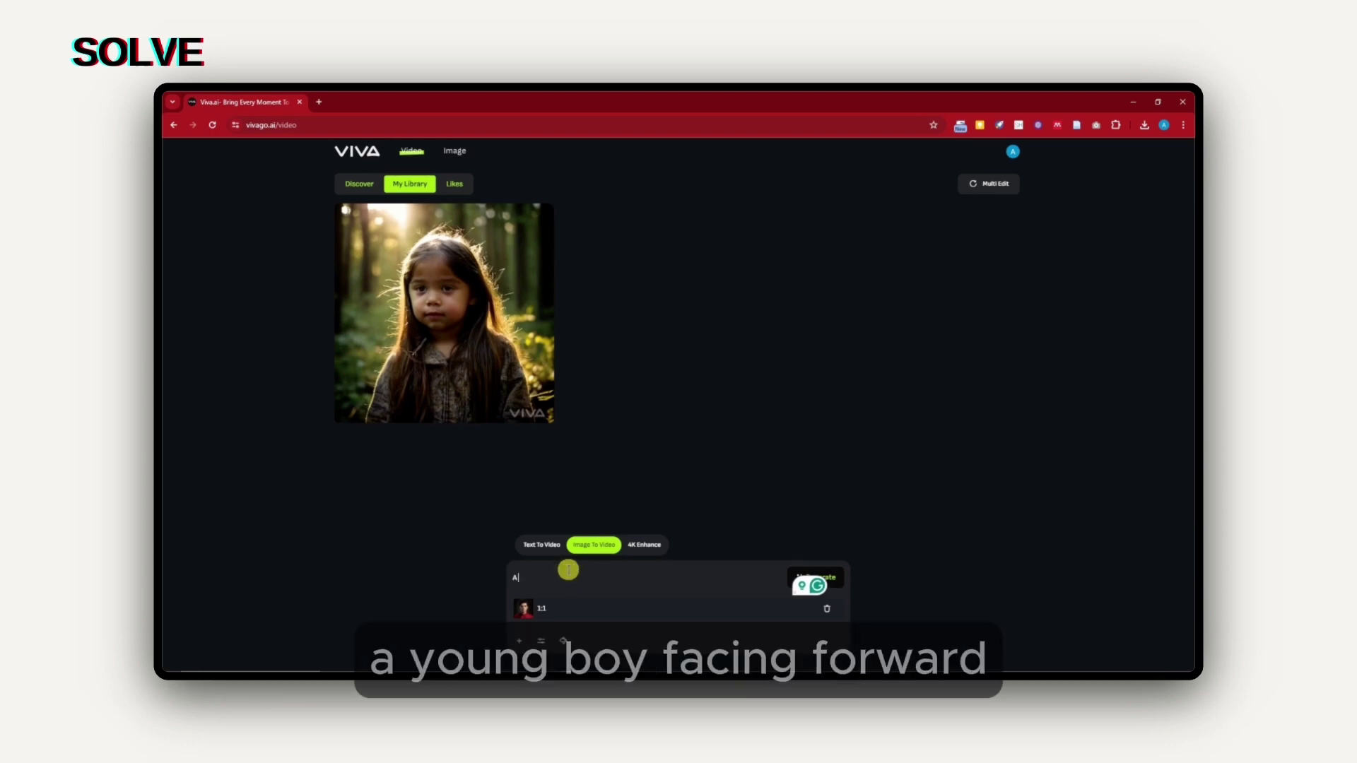
pyautogui.write(' young boy facing f')
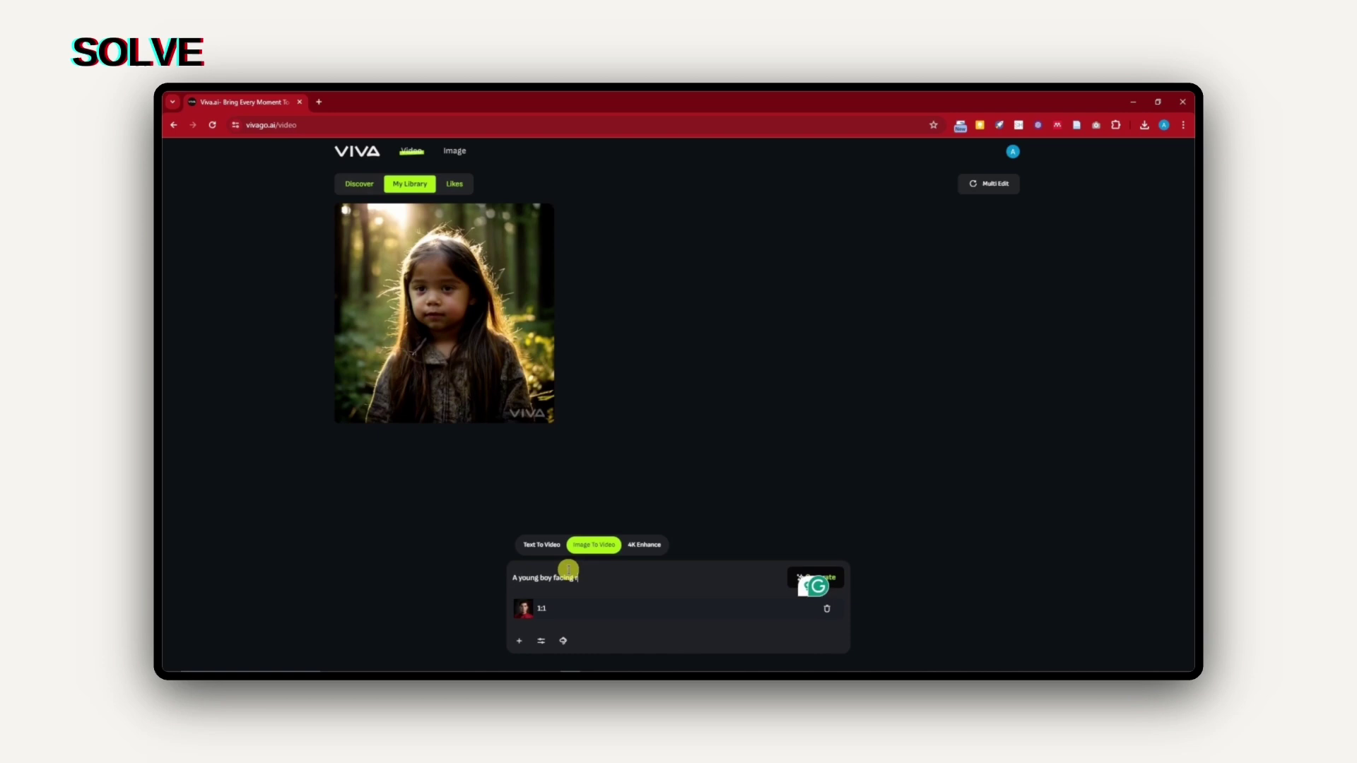
pyautogui.write('owar')
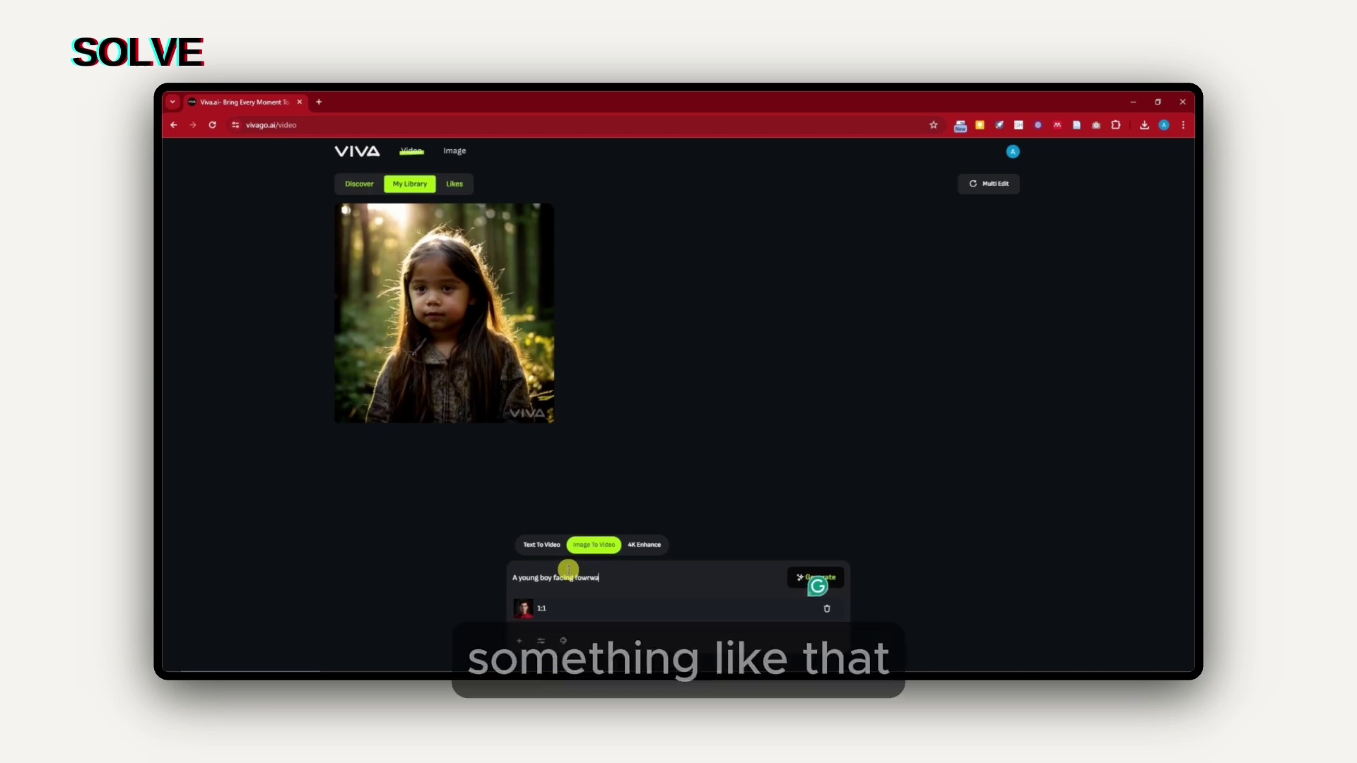
pyautogui.press('BackSpace')
pyautogui.press('BackSpace')
pyautogui.press('BackSpace')
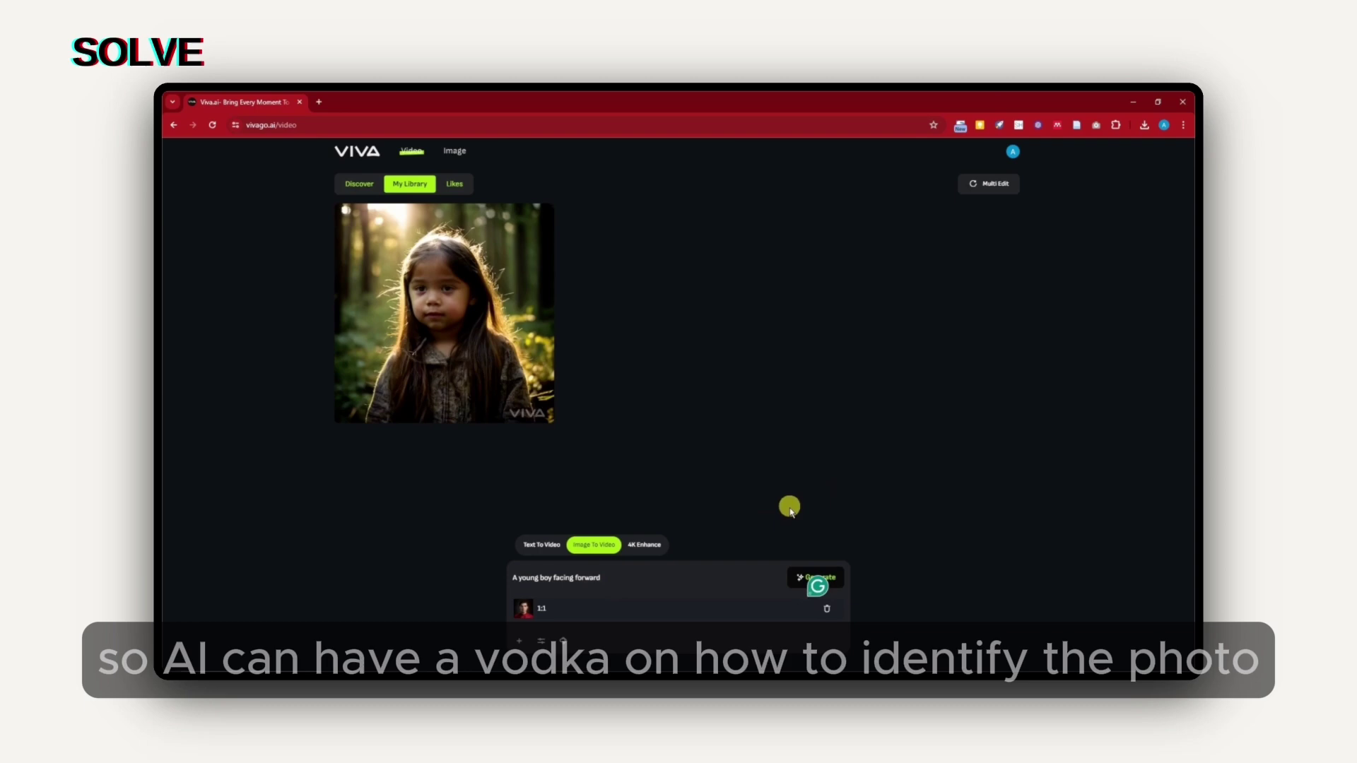
pyautogui.click(541, 640)
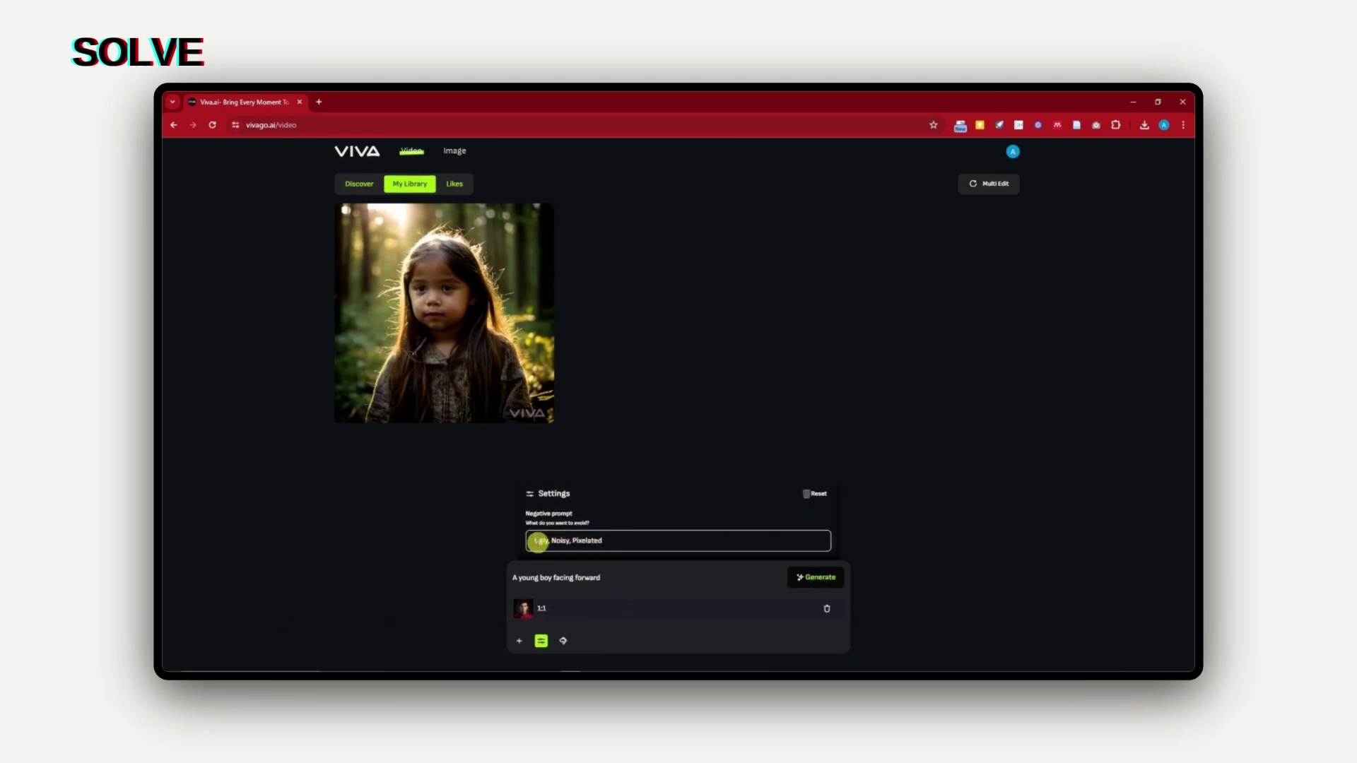
# Set camera control to tilt up, pan right and zoom in slightly, then generate the Spider-Man video
pyautogui.moveTo(595, 541); pyautogui.dragTo(388, 515)
pyautogui.click(564, 640)
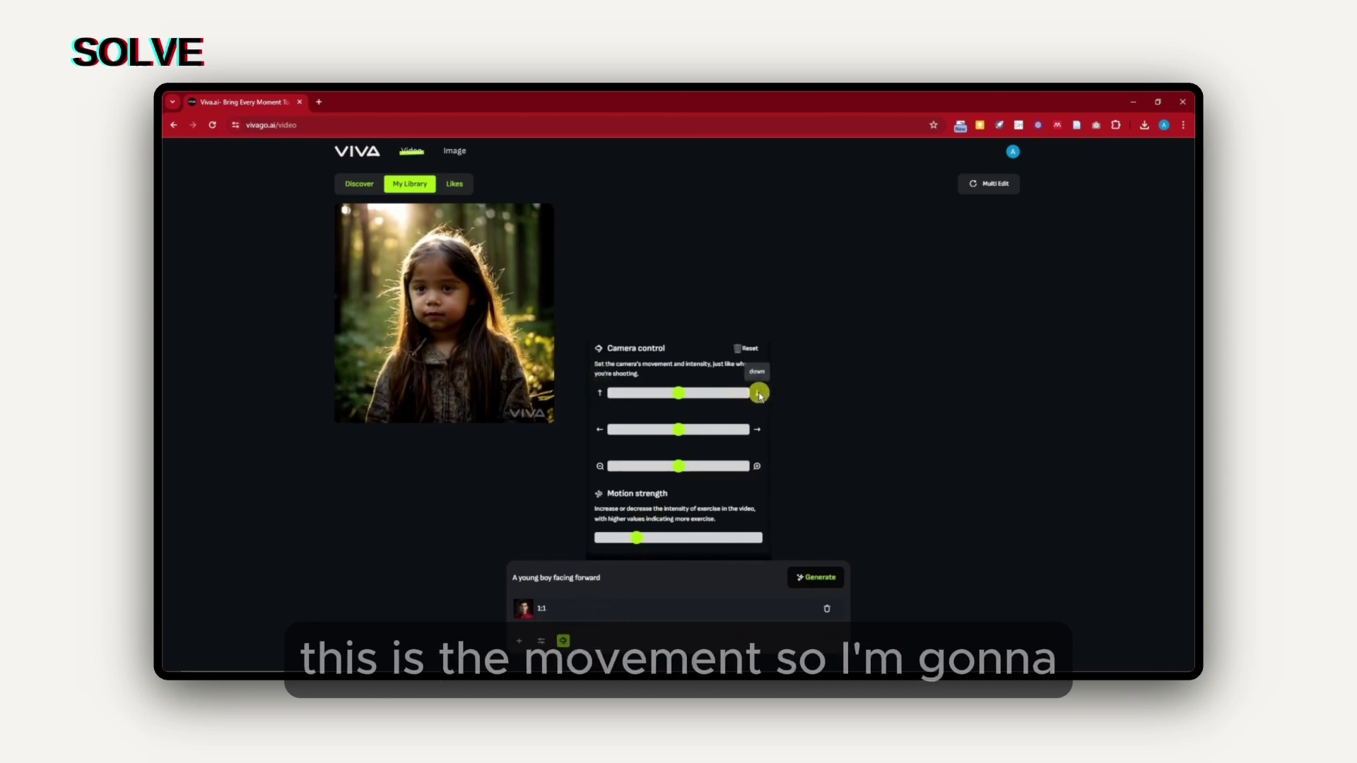
pyautogui.moveTo(680, 392)
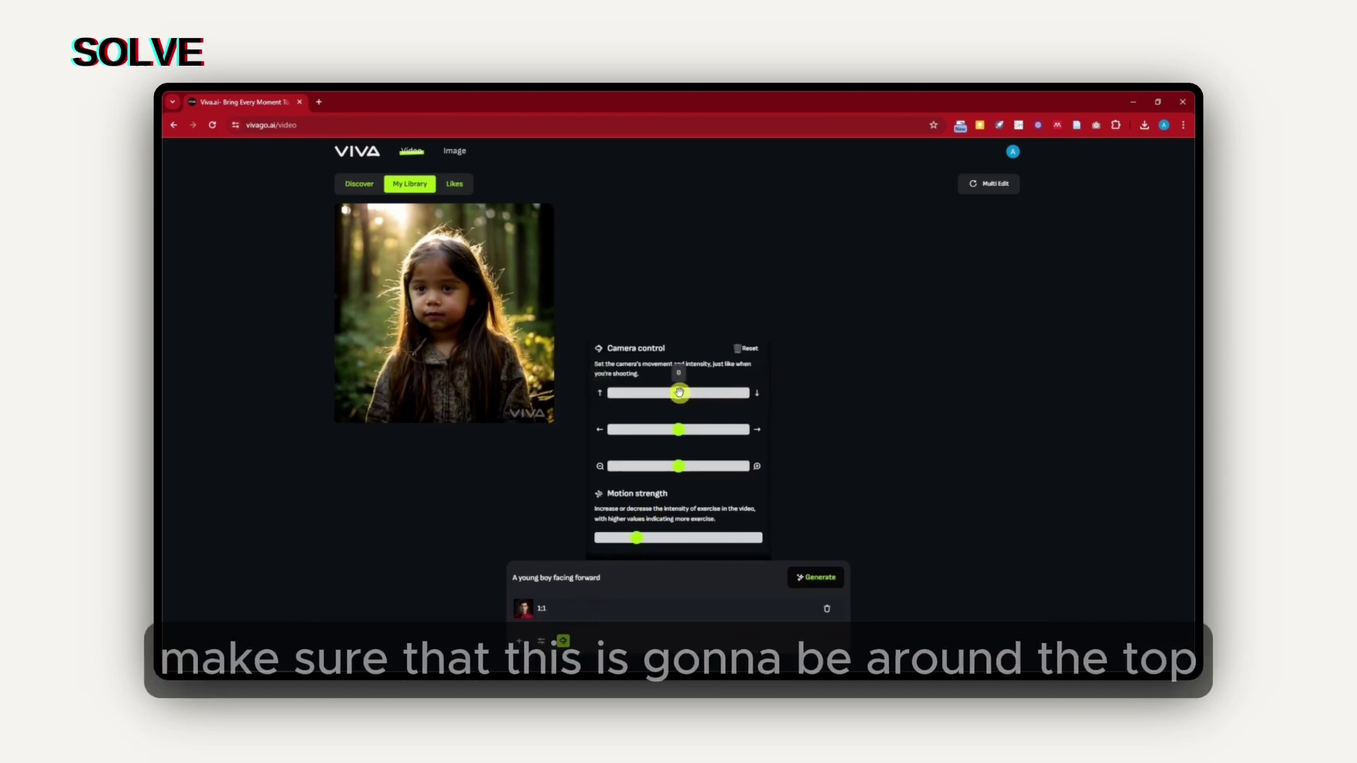
pyautogui.moveTo(679, 393); pyautogui.dragTo(653, 393)
pyautogui.moveTo(670, 431)
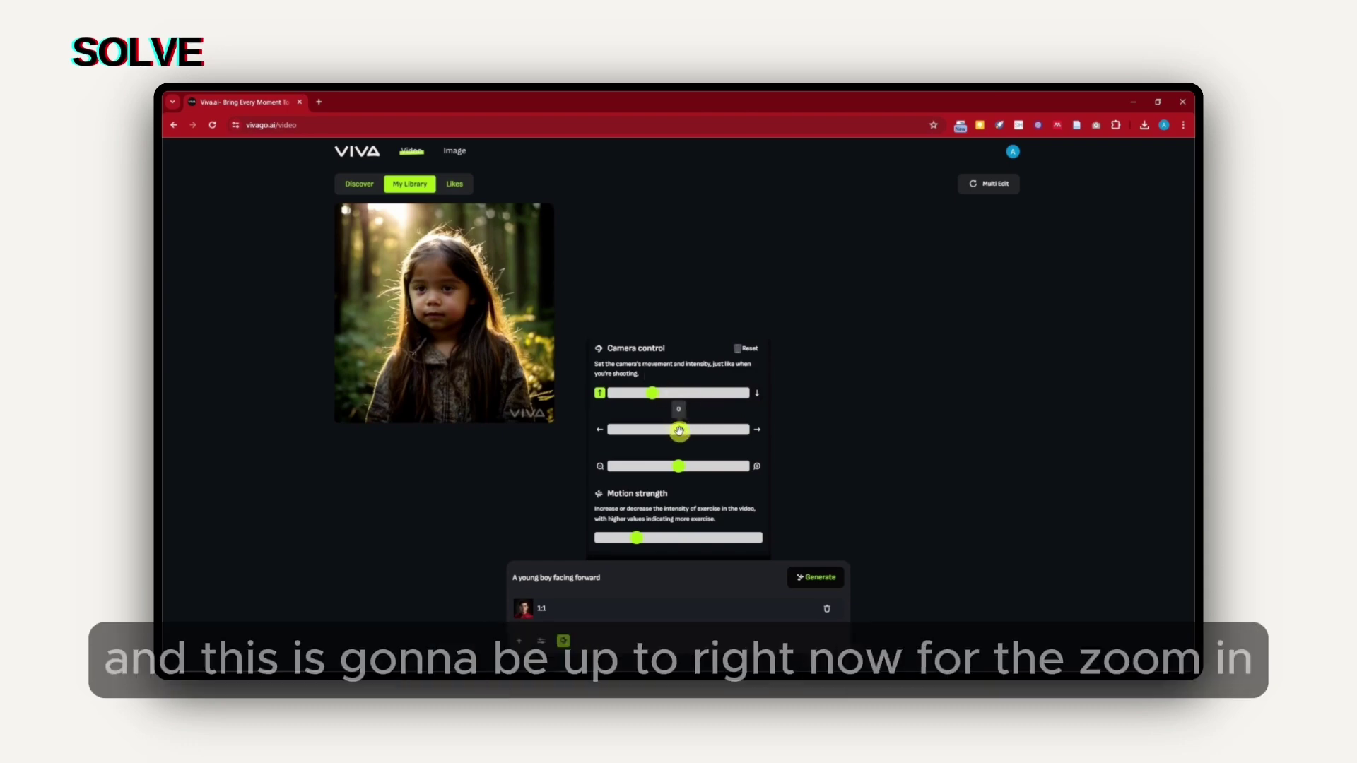
pyautogui.moveTo(679, 432); pyautogui.dragTo(706, 430)
pyautogui.moveTo(675, 467)
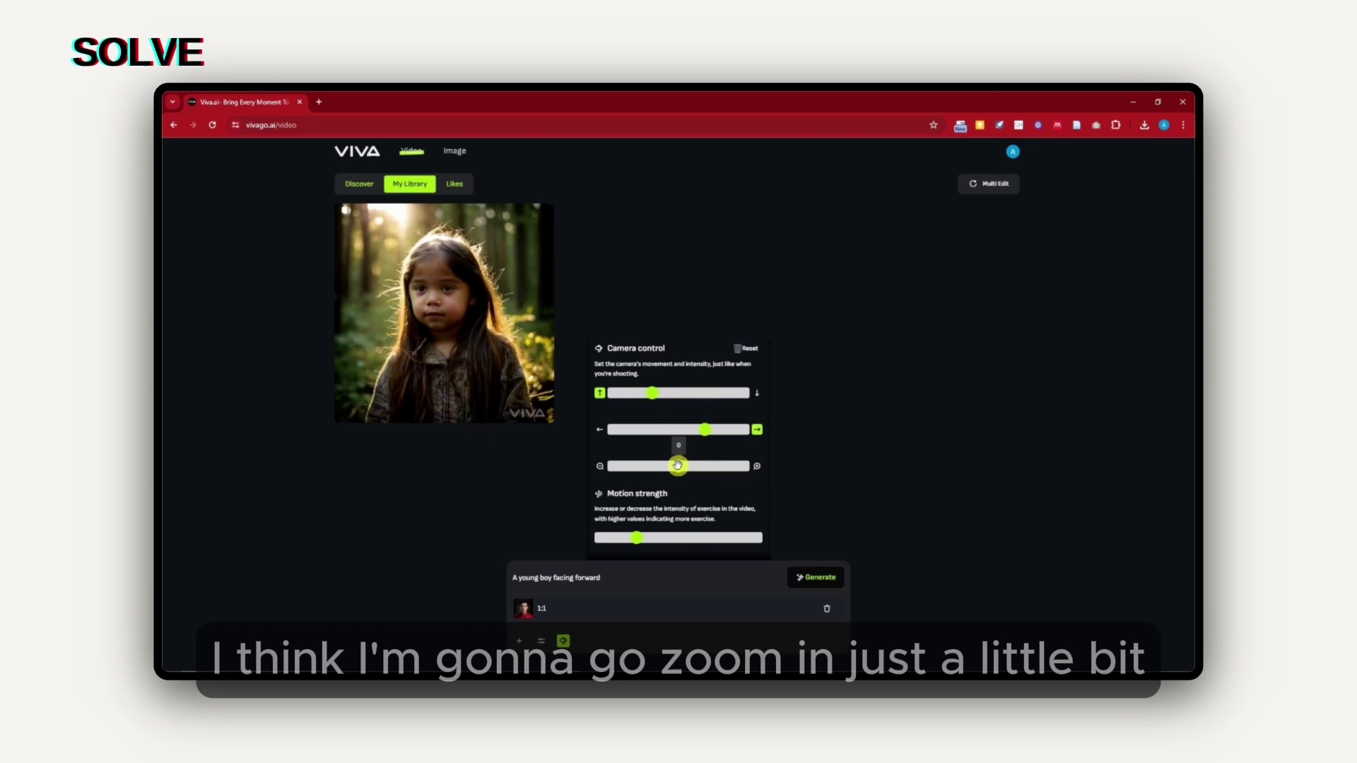
pyautogui.moveTo(678, 466); pyautogui.dragTo(705, 466)
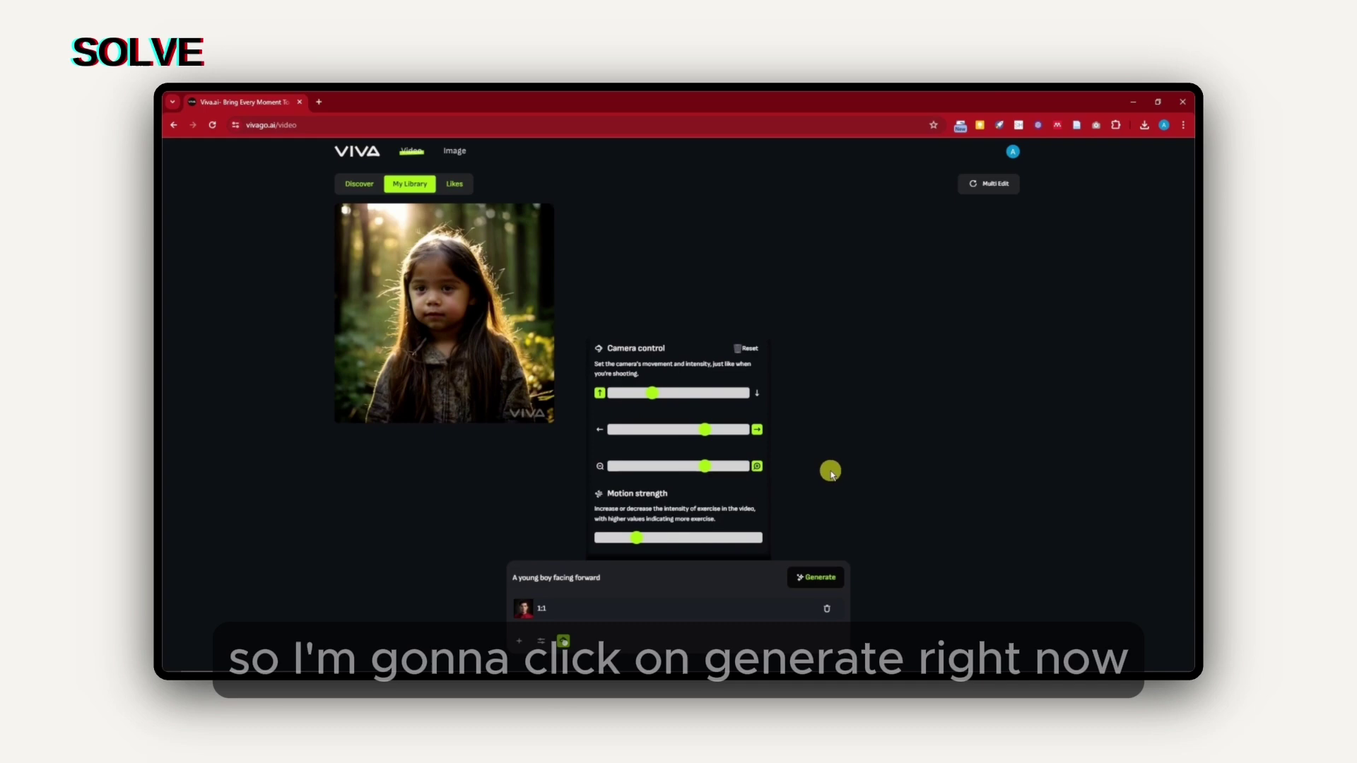
pyautogui.click(812, 581)
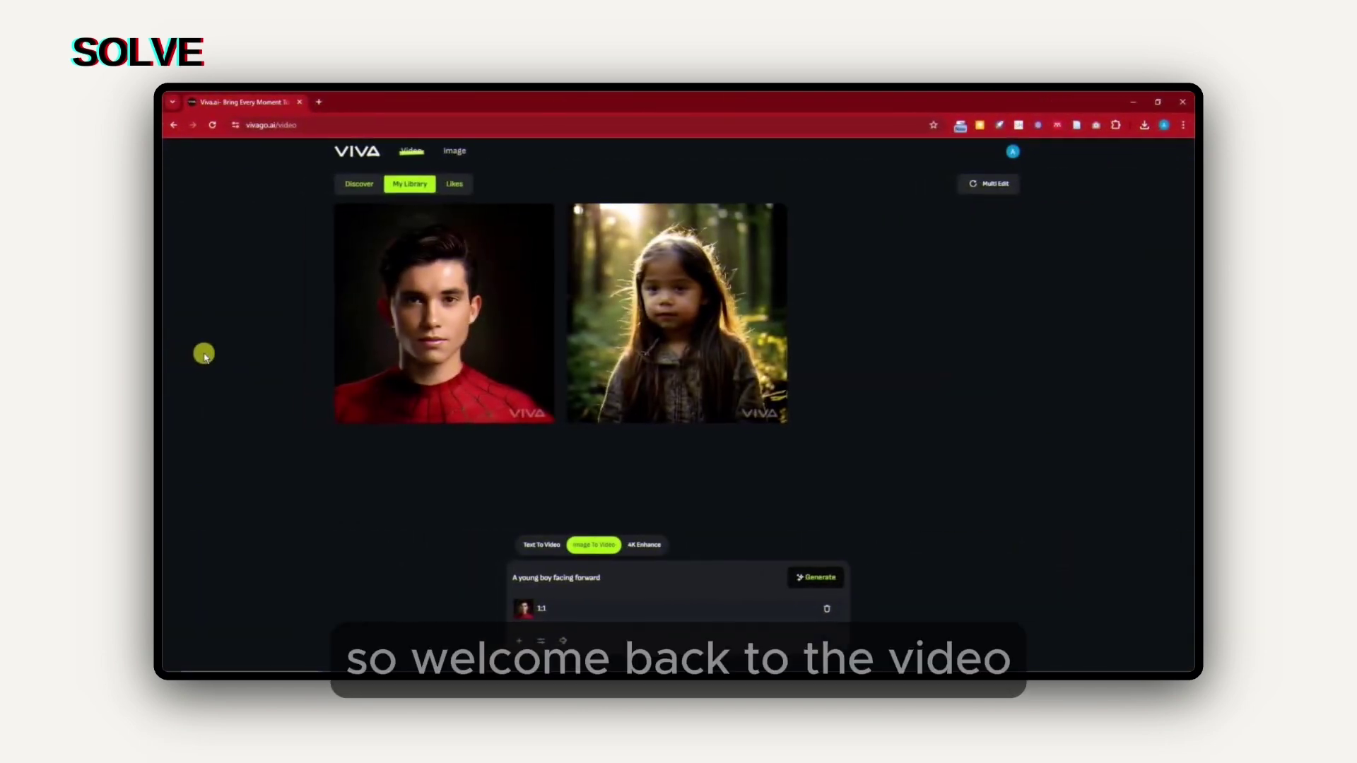
pyautogui.moveTo(433, 311)
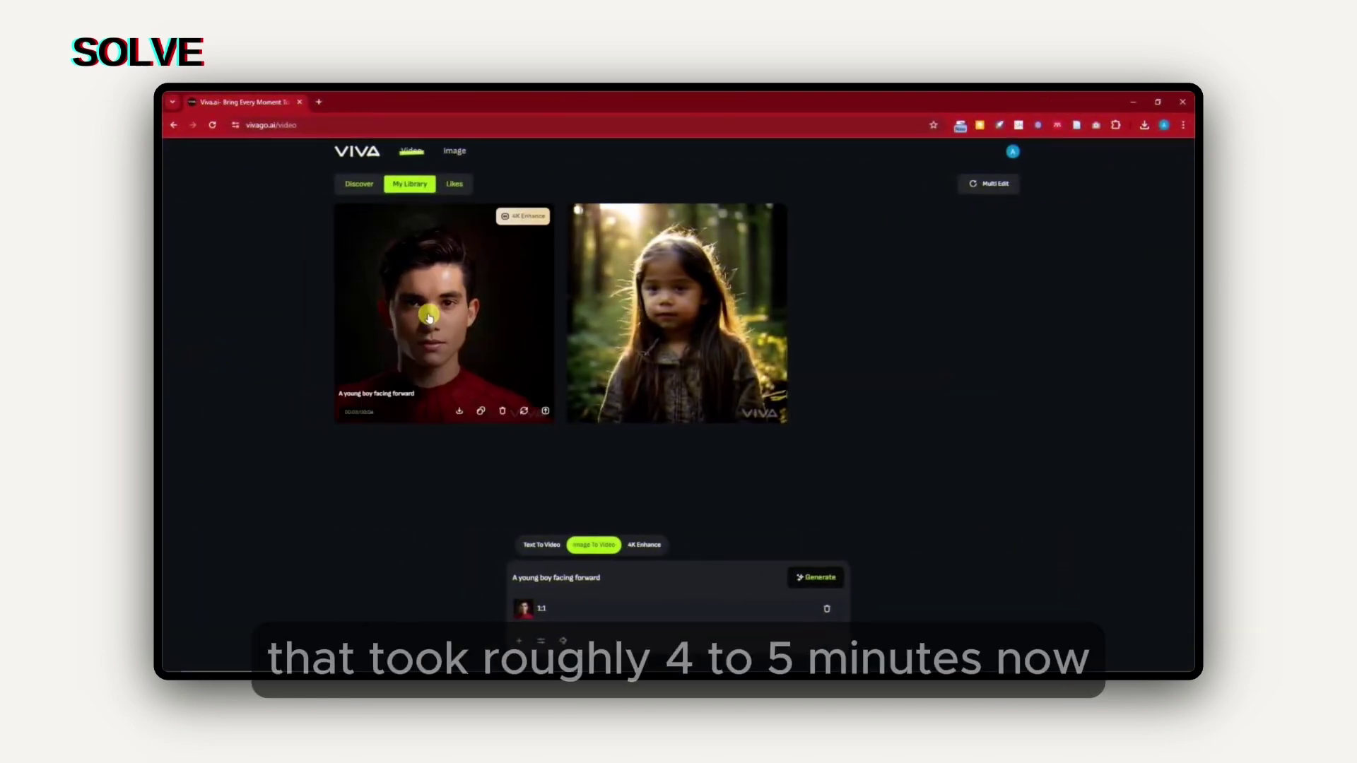
pyautogui.click(514, 314)
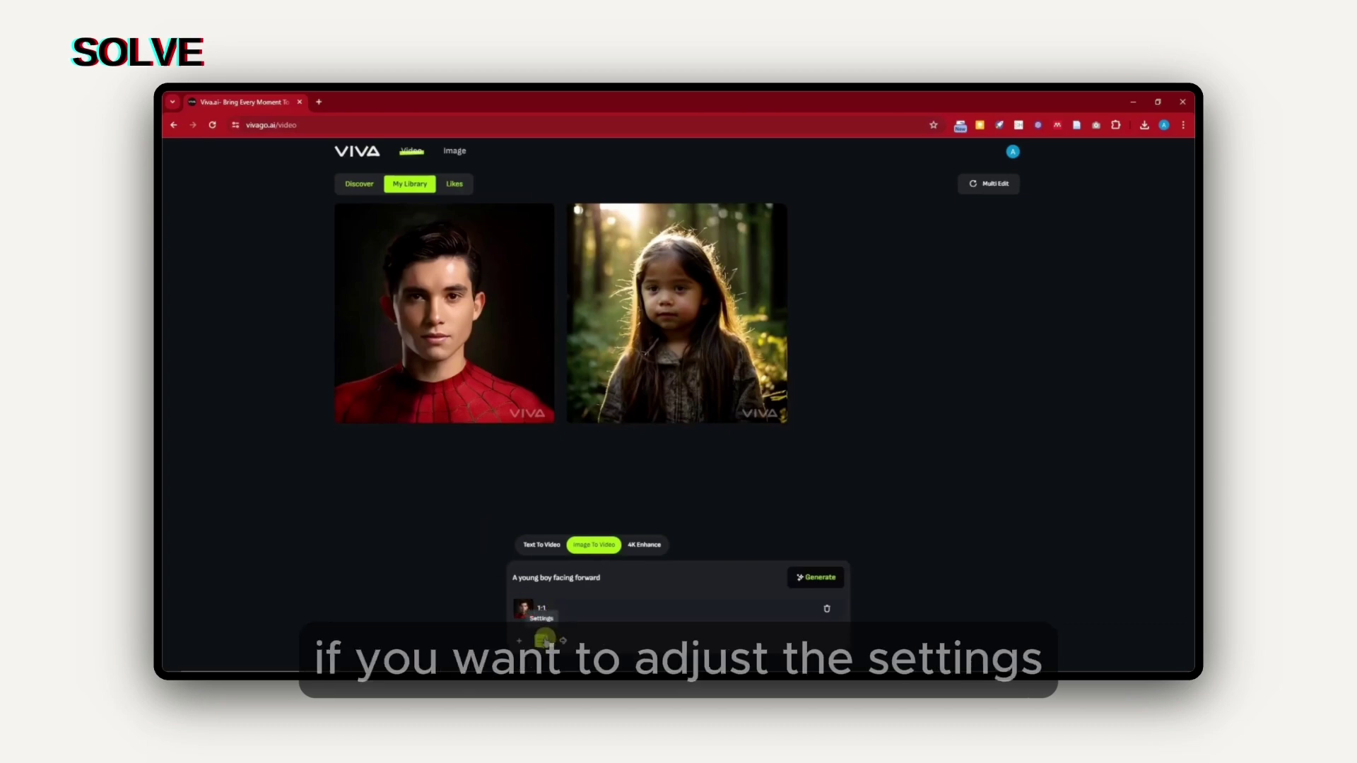
pyautogui.click(545, 640)
pyautogui.click(564, 643)
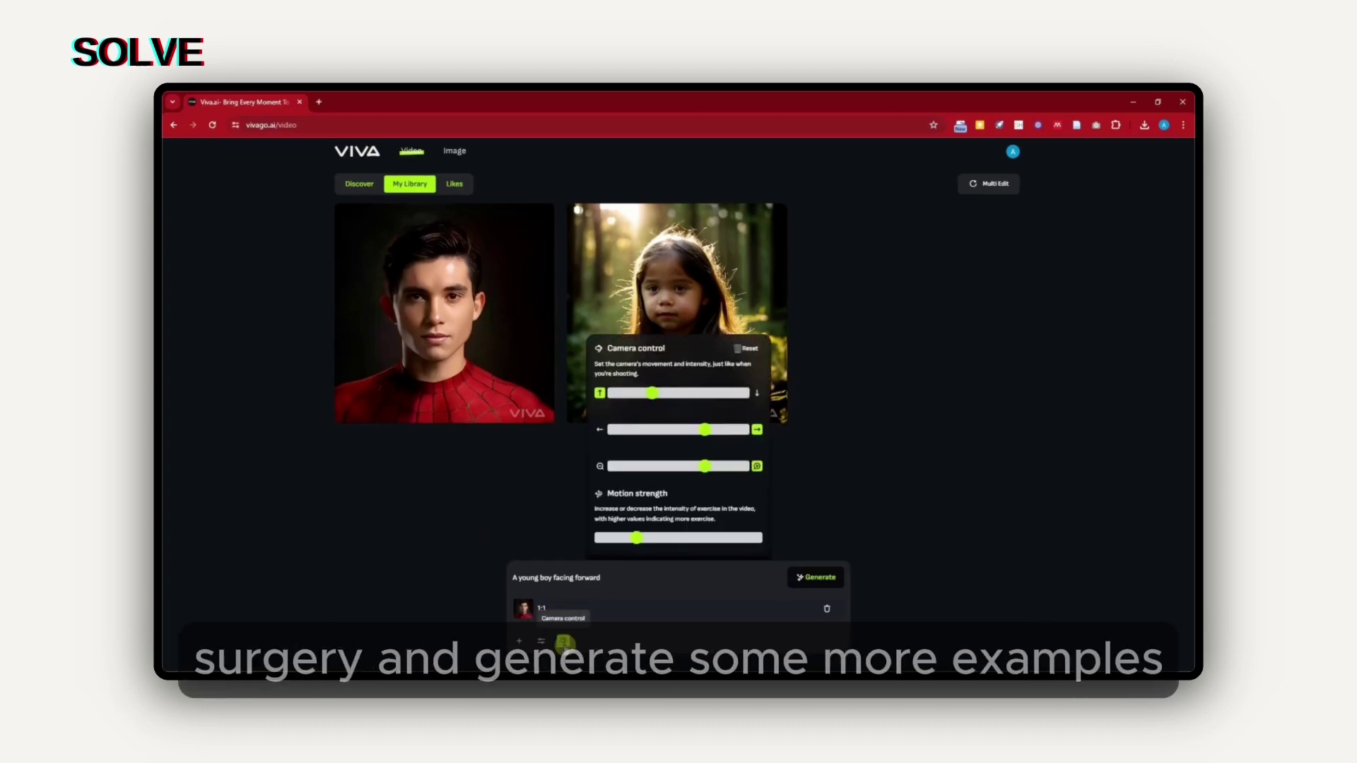
pyautogui.click(889, 415)
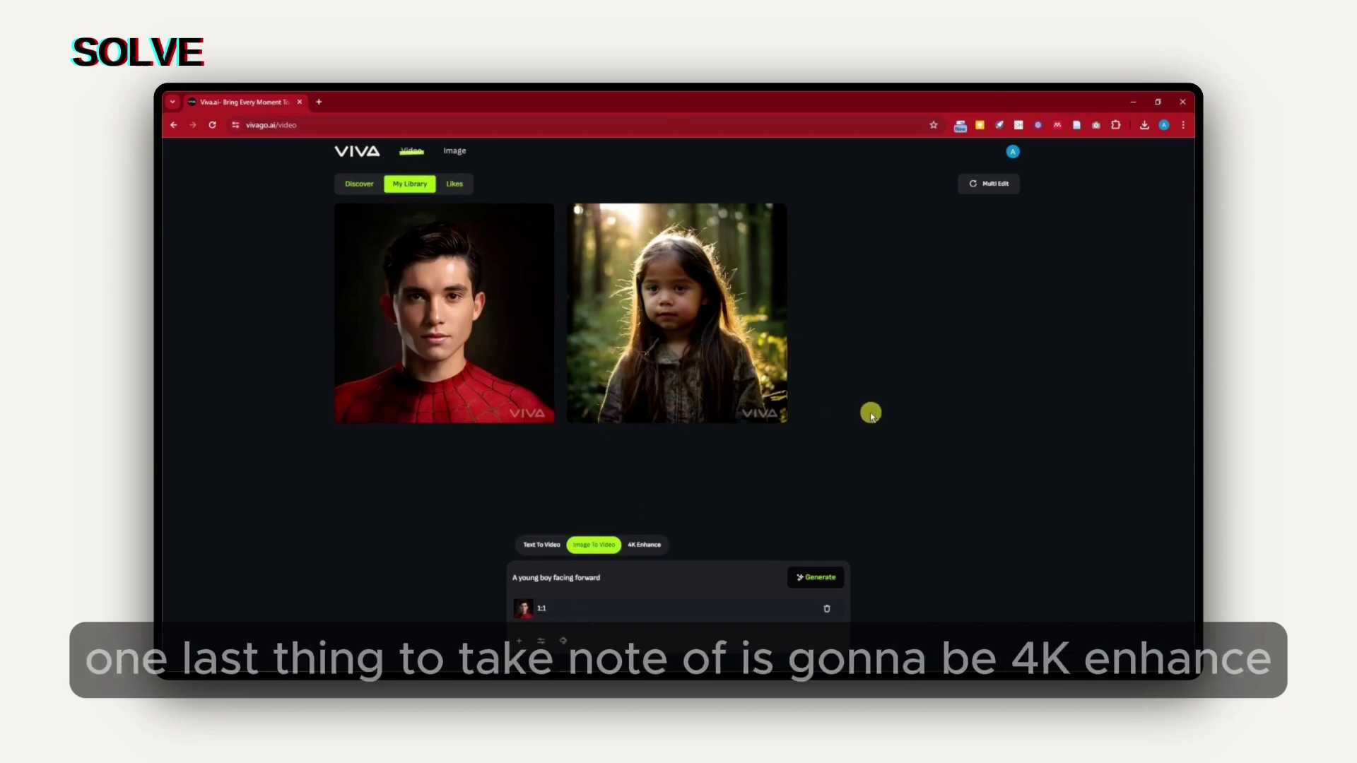
# In 4K Enhance mode, preview the Spider-Man clip, then start its 4K enhancement
pyautogui.click(644, 545)
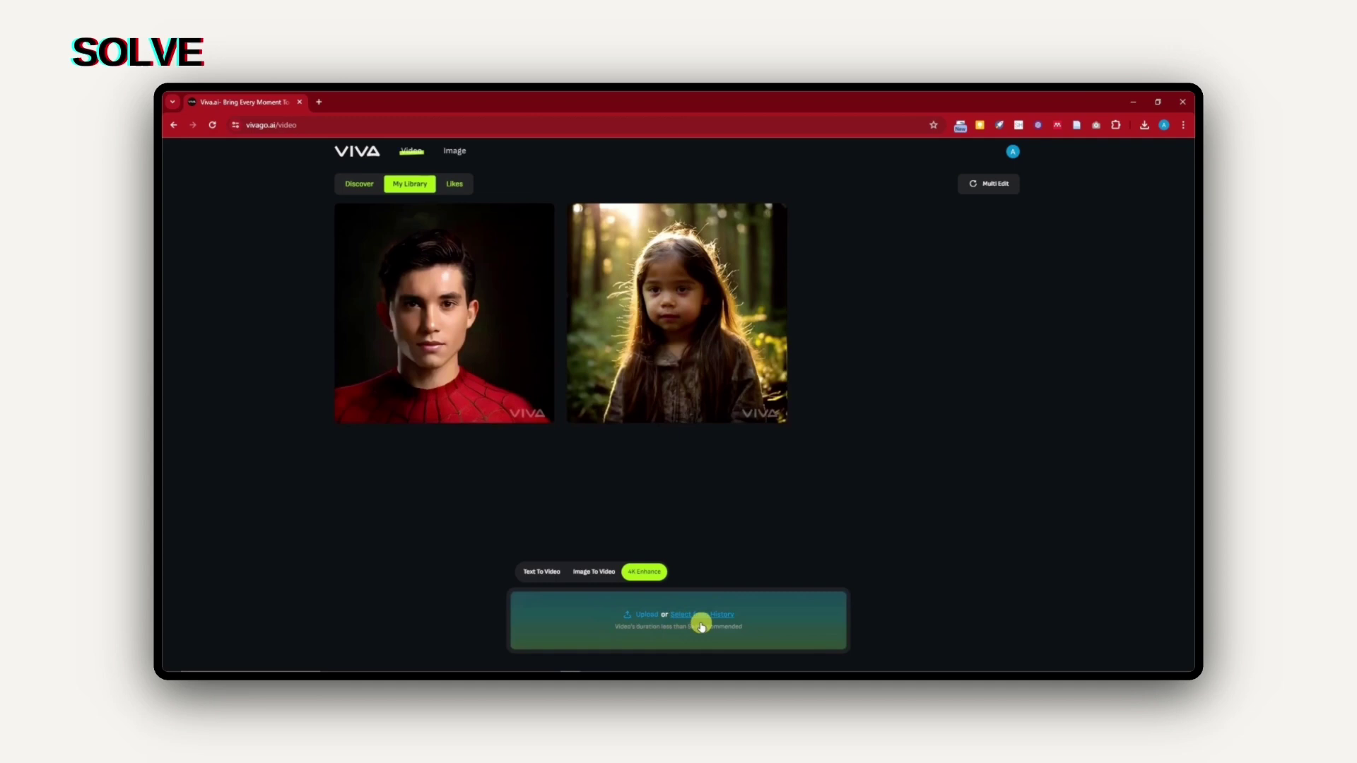
pyautogui.moveTo(551, 206)
pyautogui.click(519, 236)
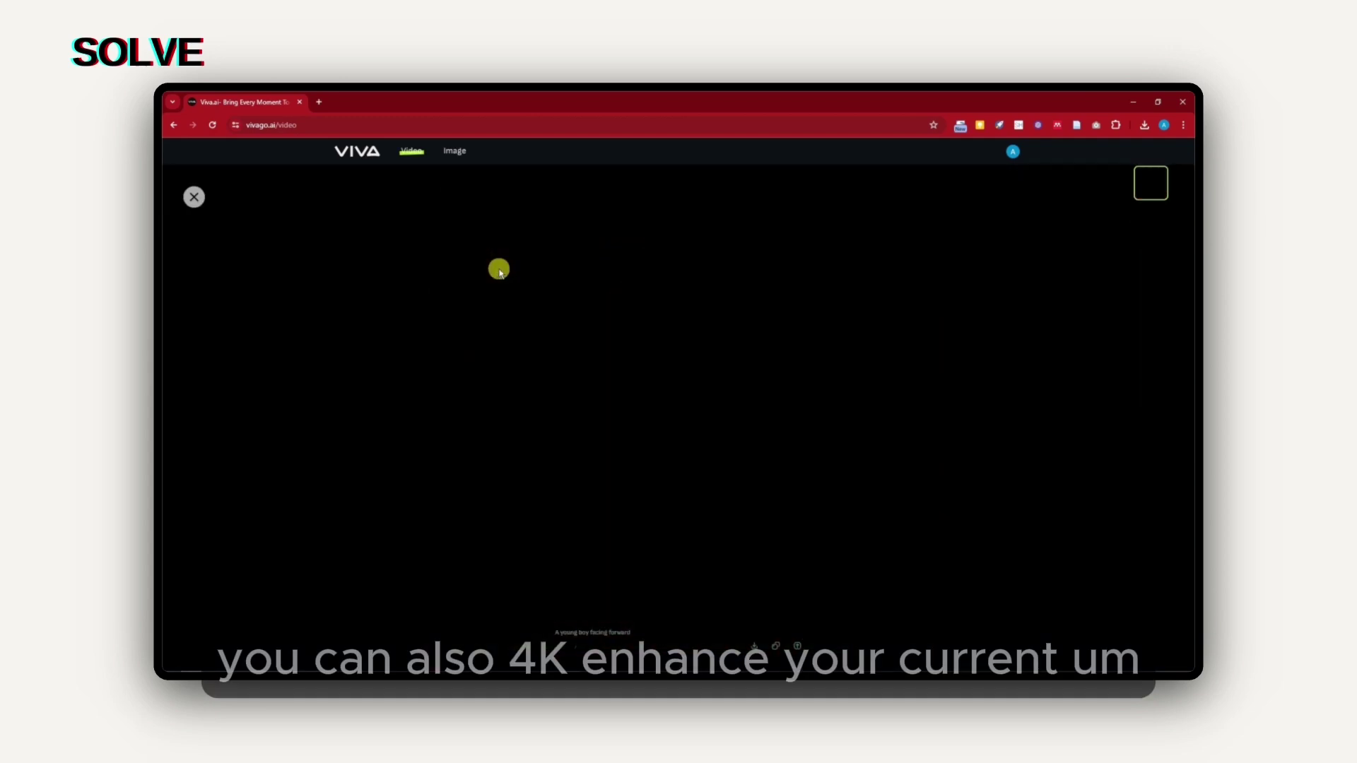
pyautogui.click(194, 197)
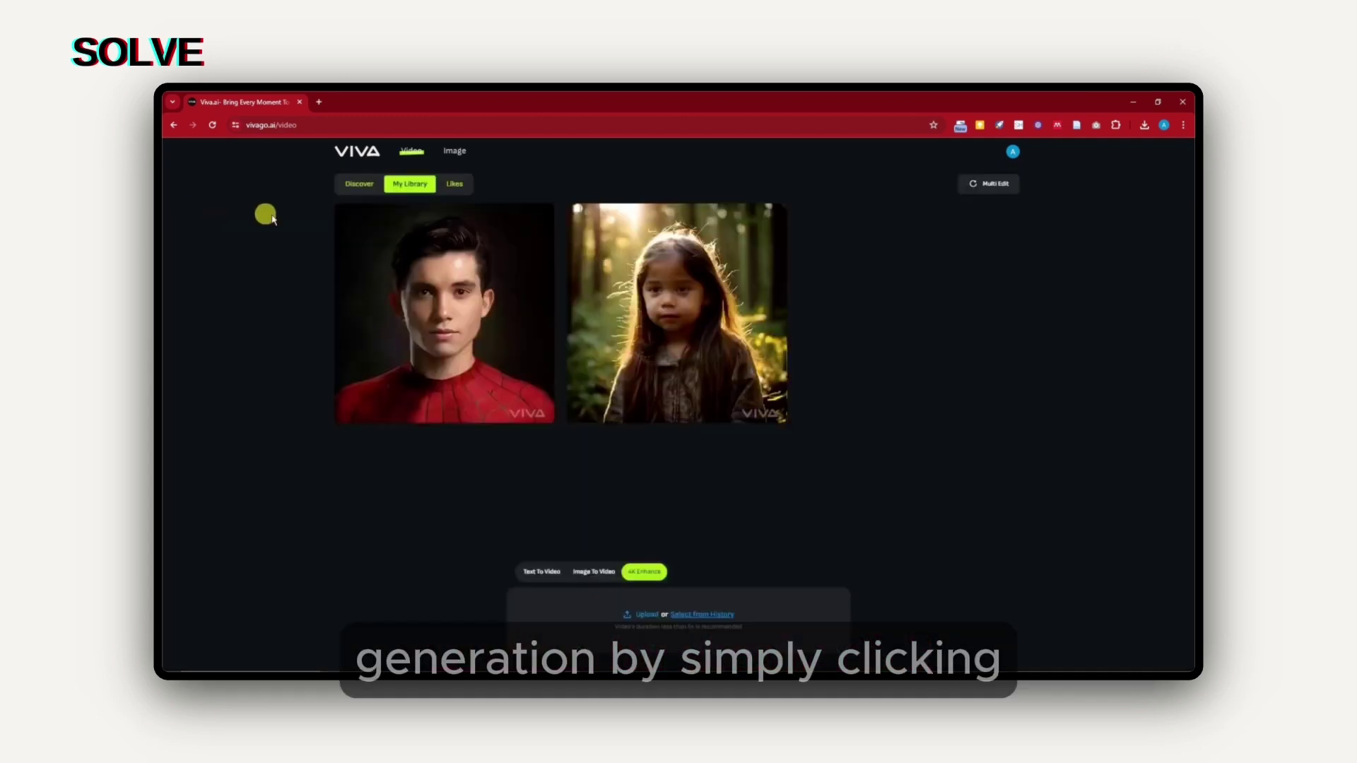
pyautogui.click(523, 219)
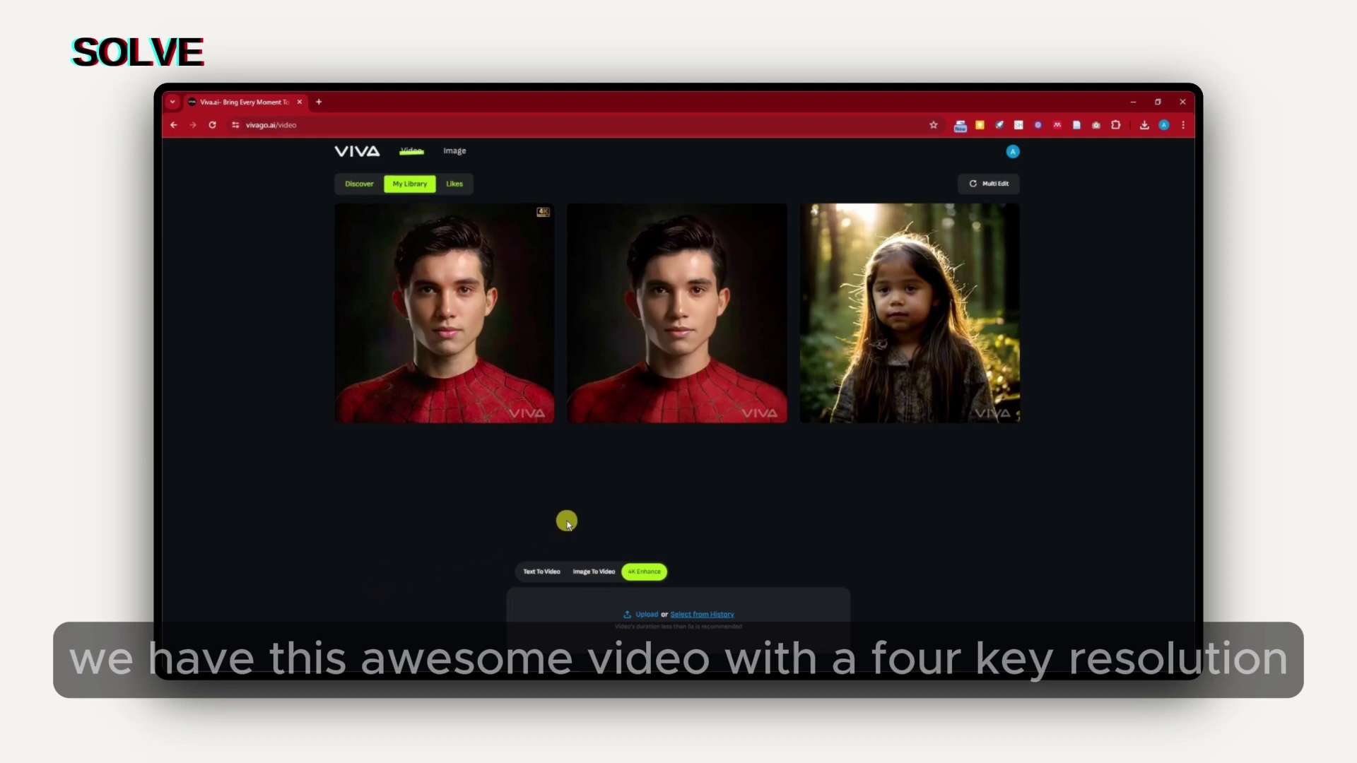
pyautogui.click(441, 314)
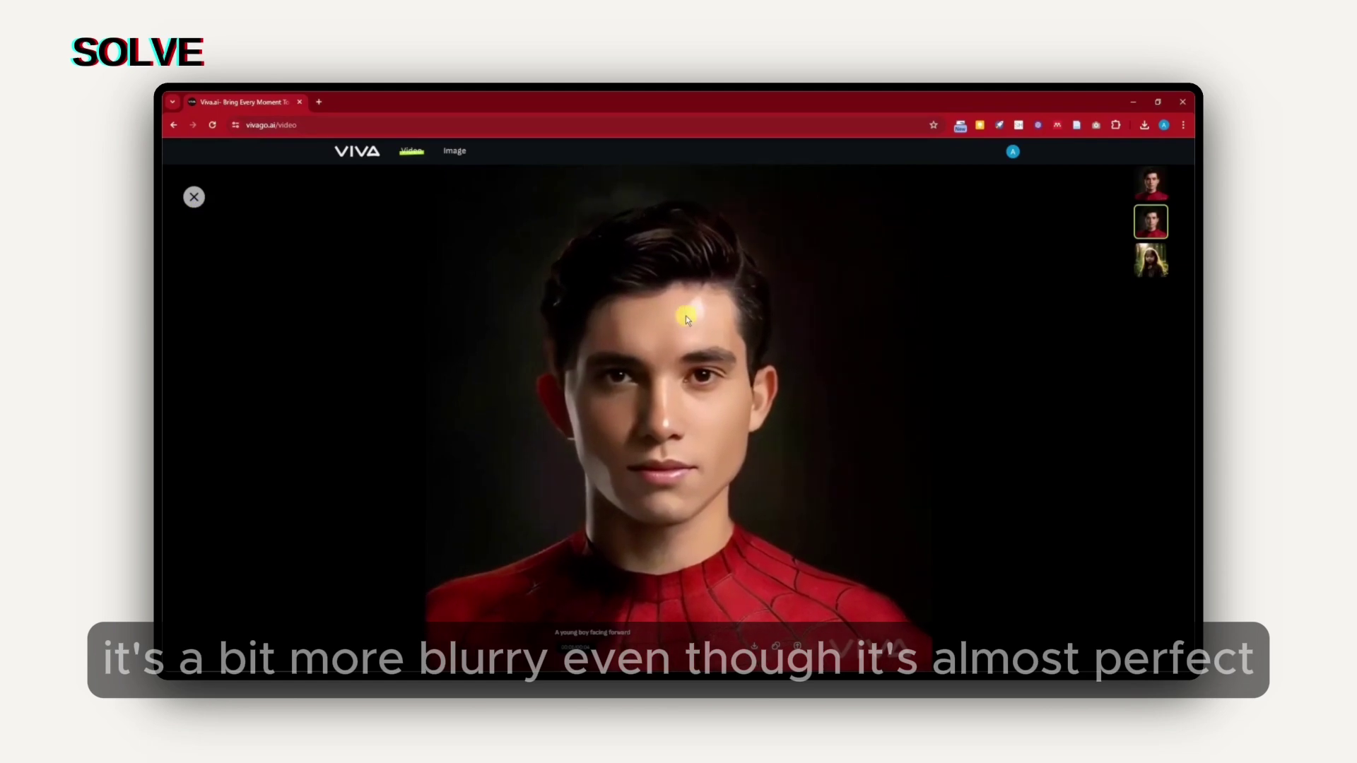
pyautogui.click(194, 197)
pyautogui.click(375, 297)
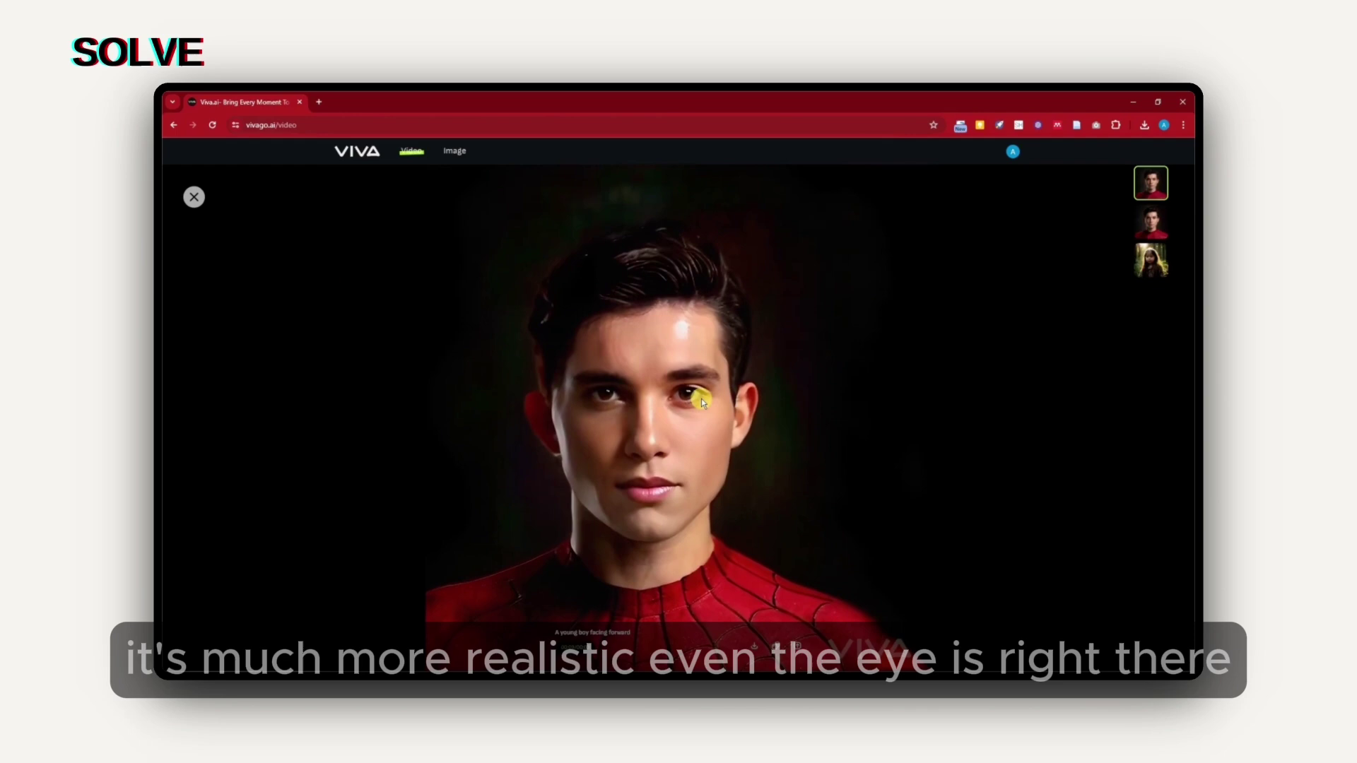
pyautogui.click(194, 197)
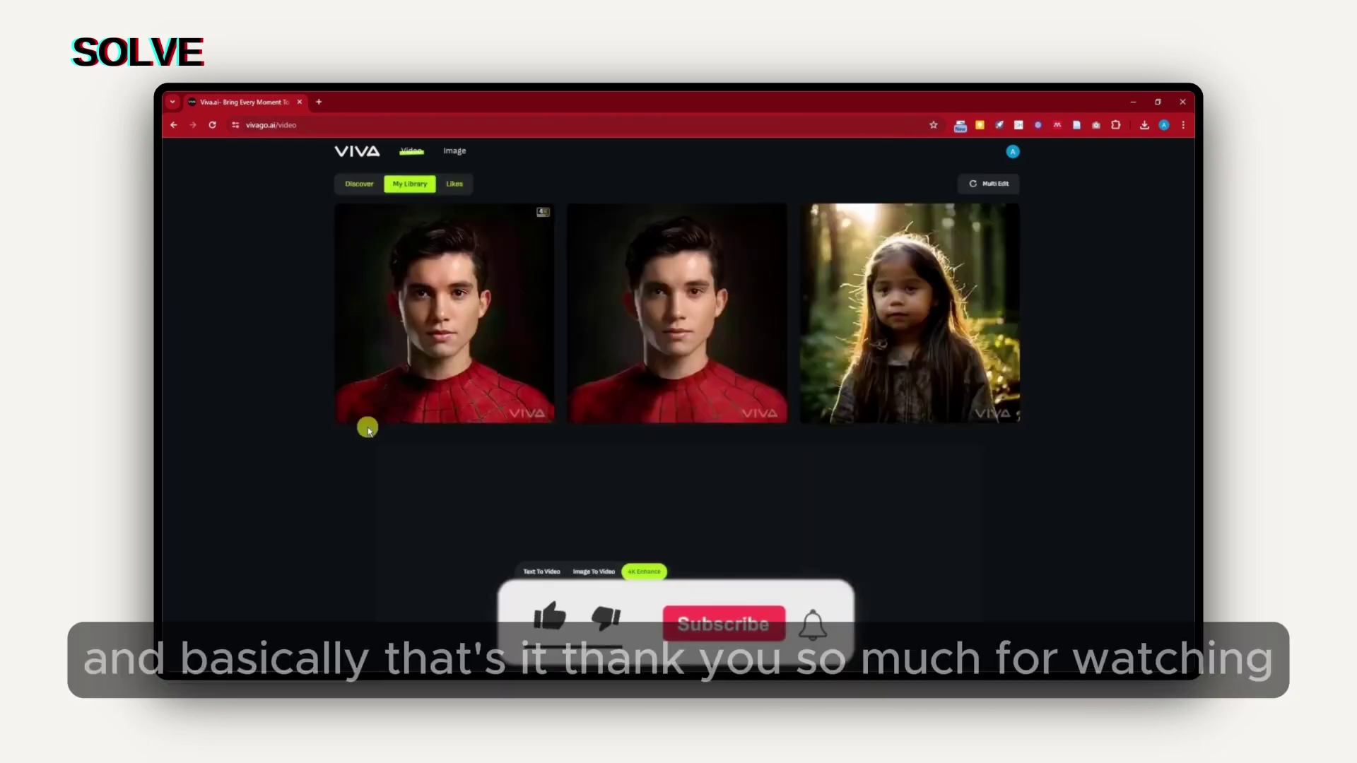